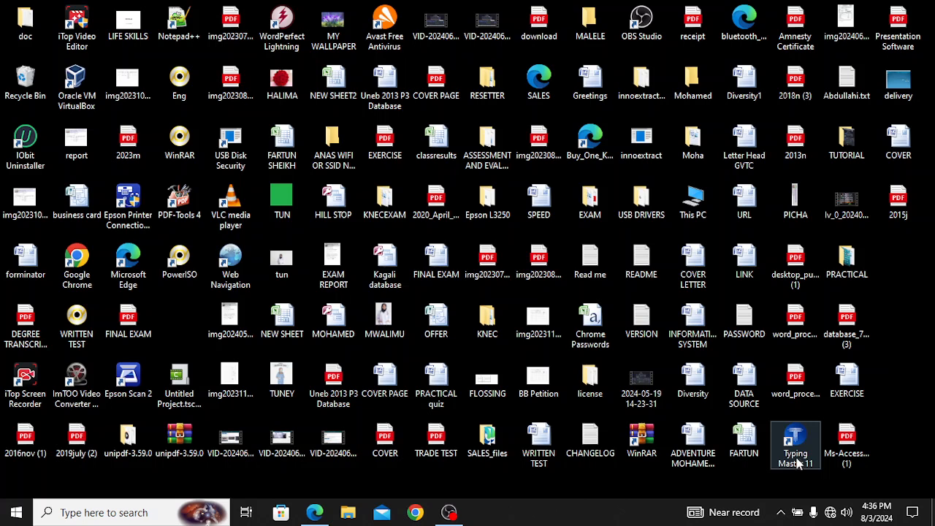
Step: Launch Typing Master 11, then bring the 2015j.pdf exam paper forward in Edge
double_click(798, 459)
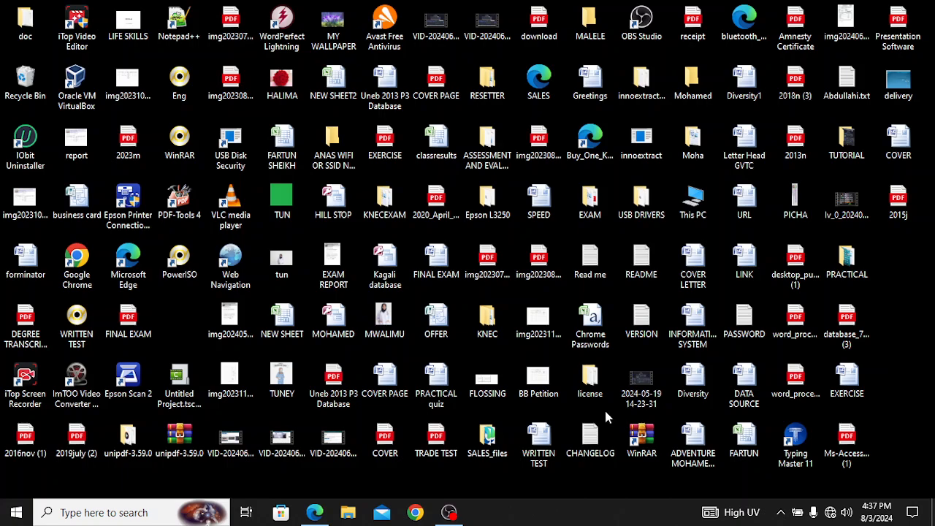
click(316, 512)
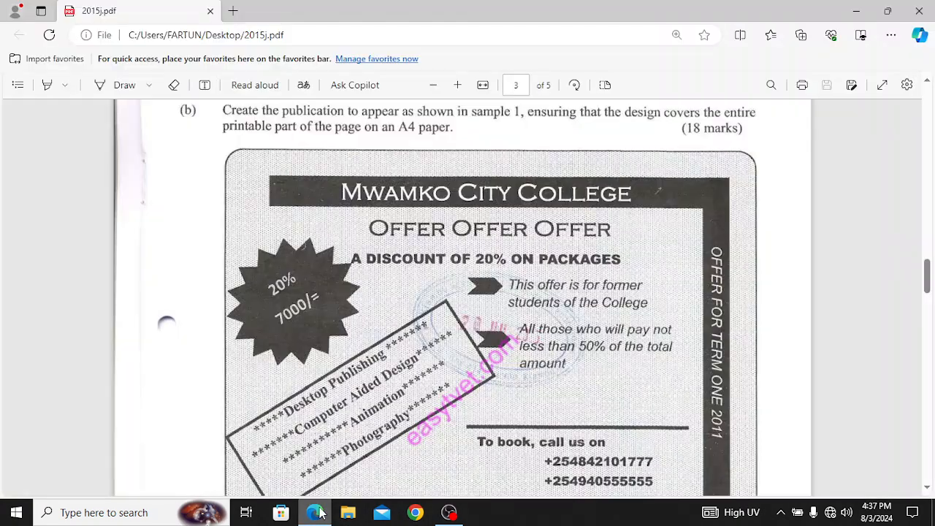
scroll(491, 231, up, 4)
scroll(491, 231, down, 3)
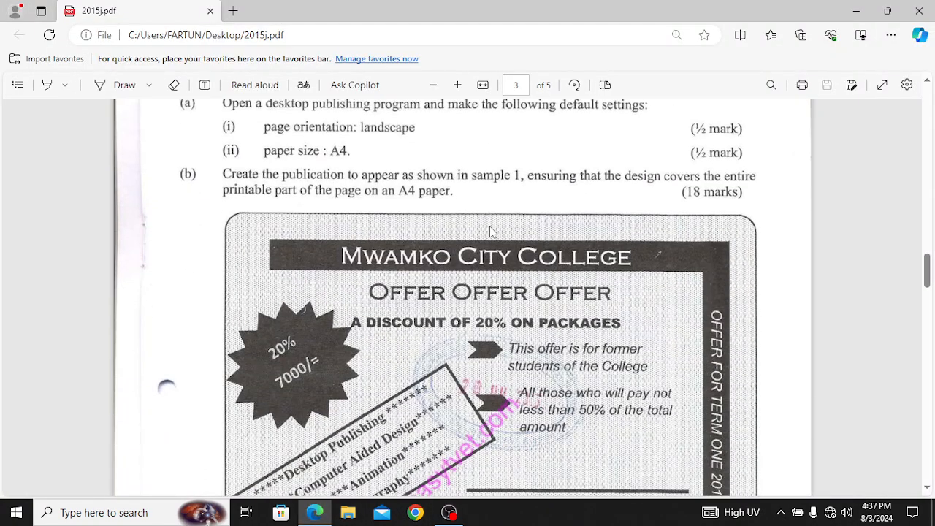
scroll(492, 231, up, 5)
scroll(492, 232, down, 2)
scroll(492, 232, up, 10)
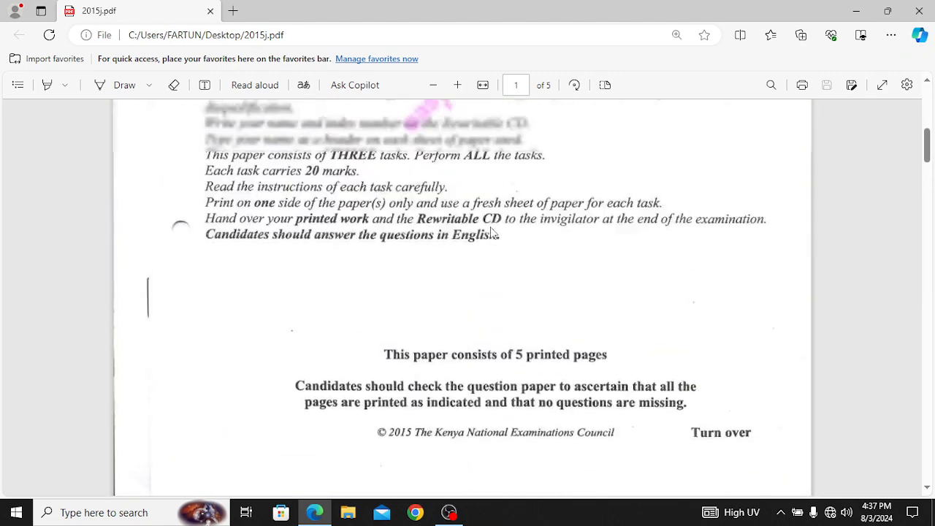
scroll(492, 231, down, 5)
scroll(491, 232, up, 5)
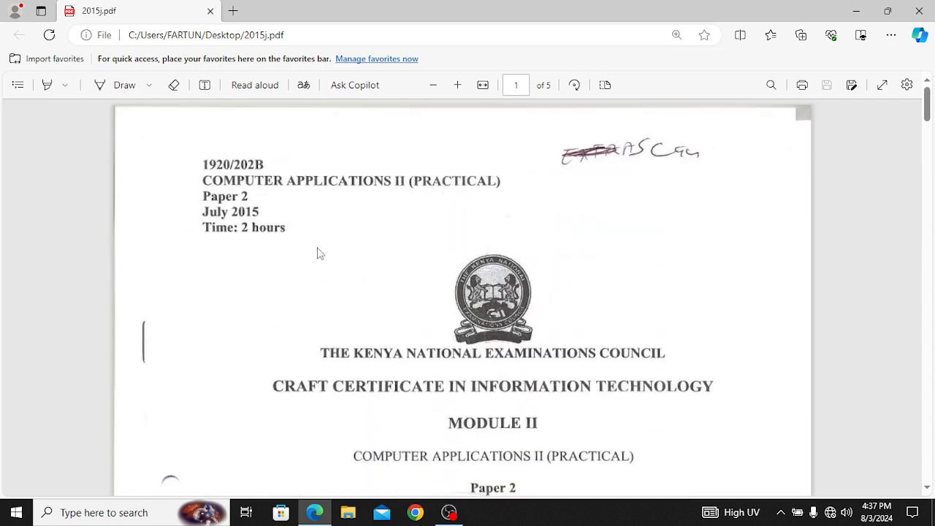
Step: Read page 3's Task 1 and the Mwamko City College sample flyer
scroll(402, 287, down, 3)
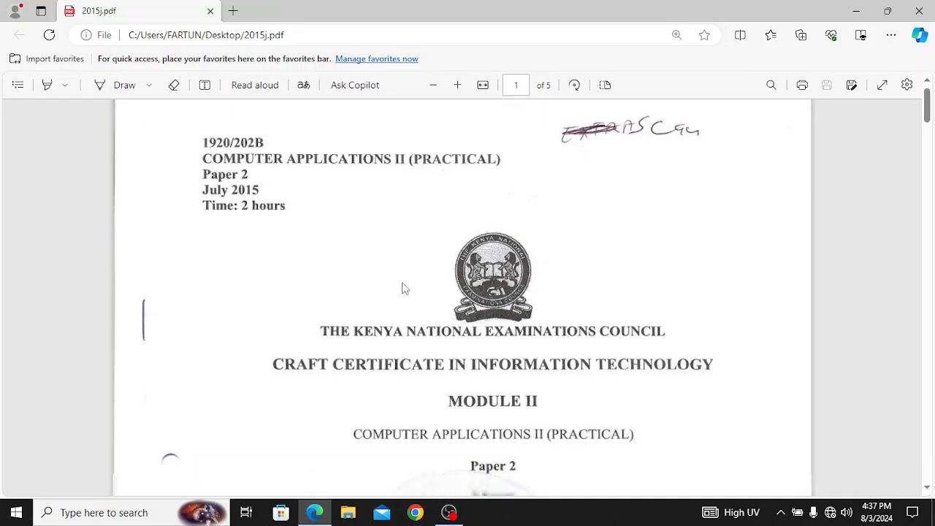
scroll(403, 287, down, 14)
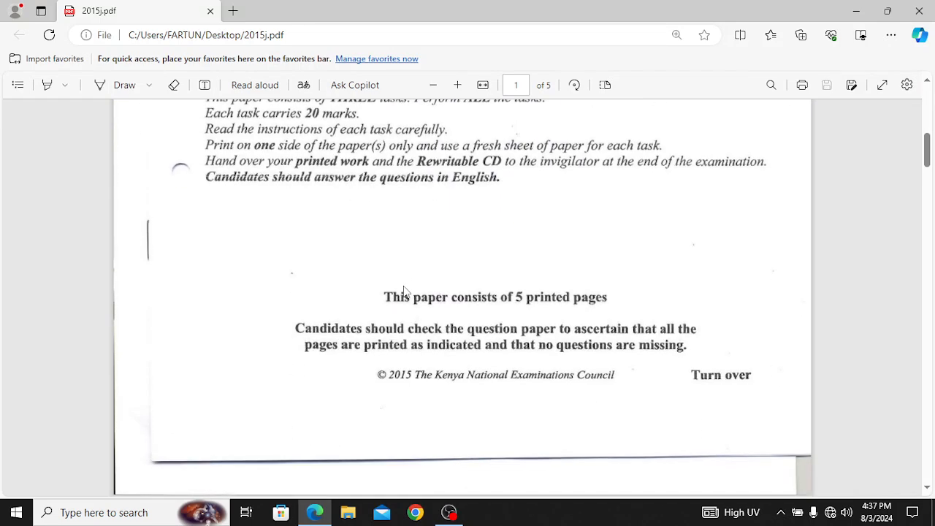
scroll(406, 291, down, 6)
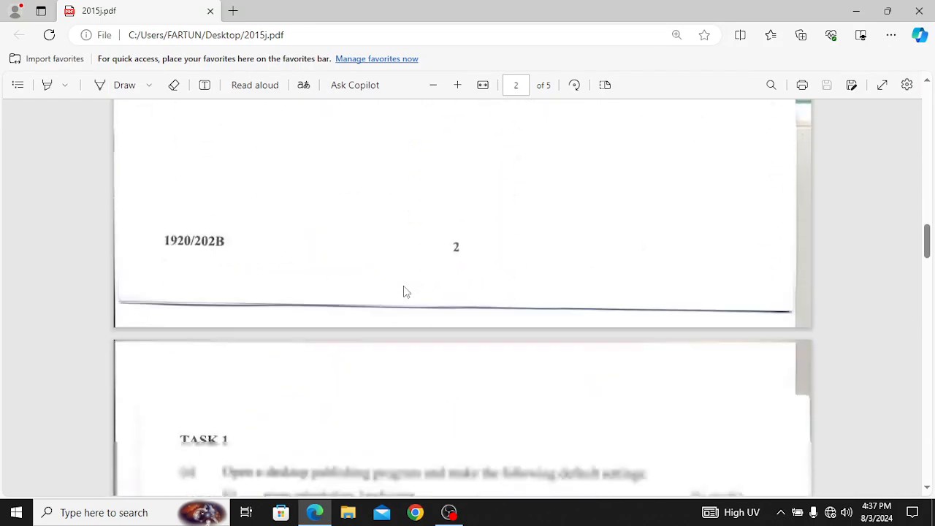
scroll(406, 291, down, 2)
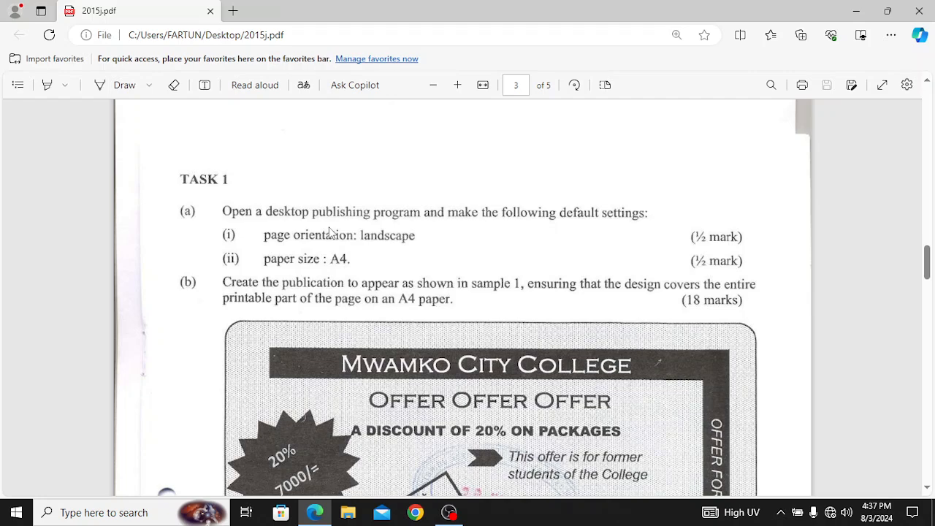
scroll(370, 260, down, 3)
scroll(369, 260, up, 3)
scroll(376, 274, down, 5)
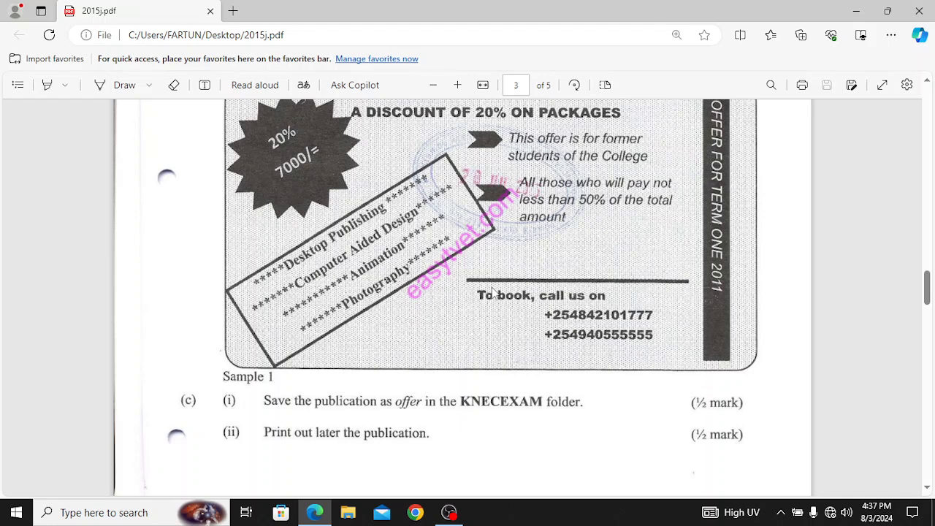
scroll(469, 293, up, 3)
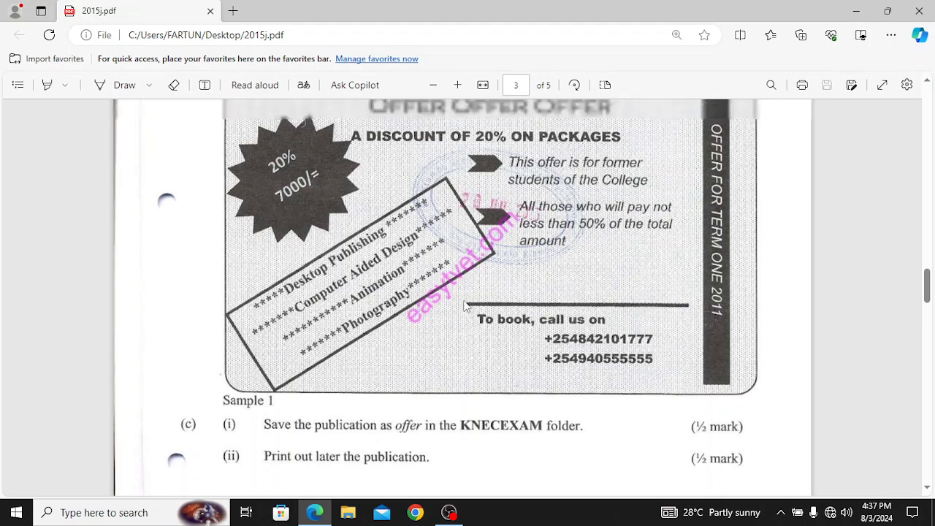
scroll(471, 313, up, 2)
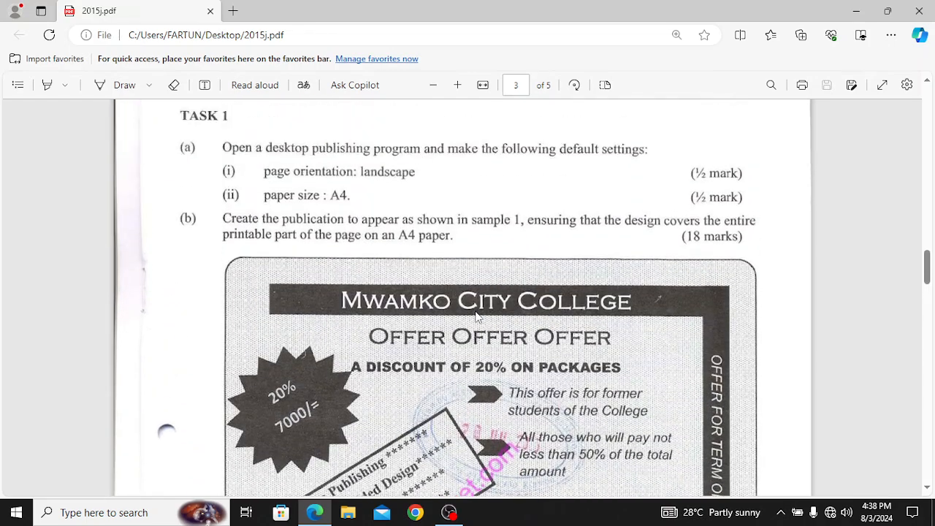
scroll(417, 297, down, 4)
scroll(417, 298, down, 3)
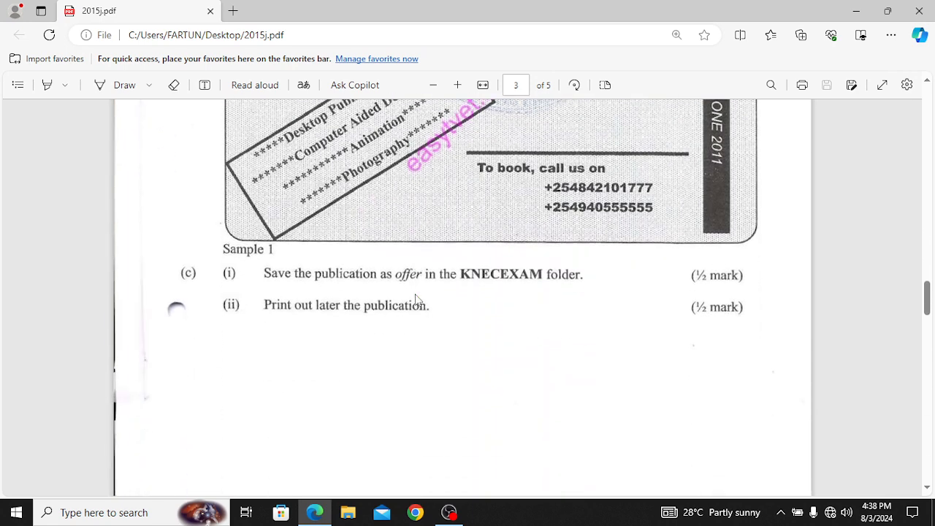
scroll(400, 292, up, 3)
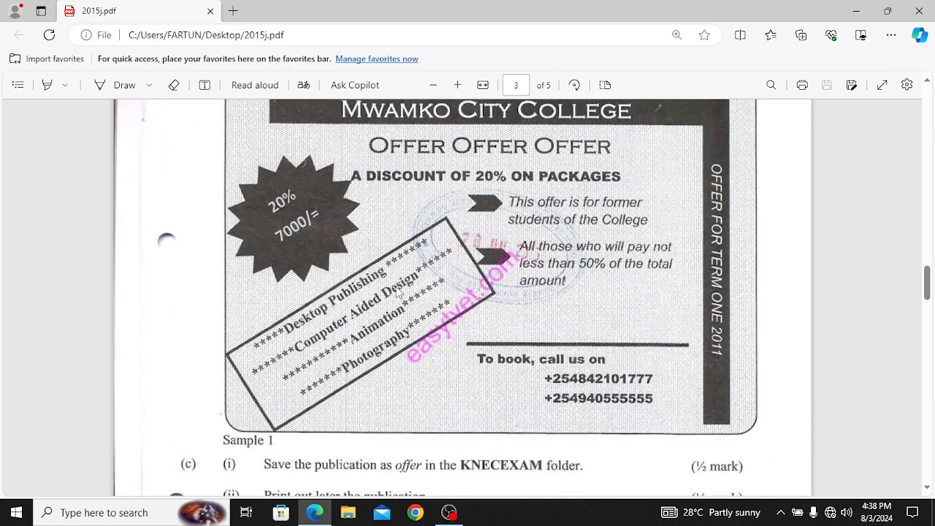
scroll(445, 461, down, 2)
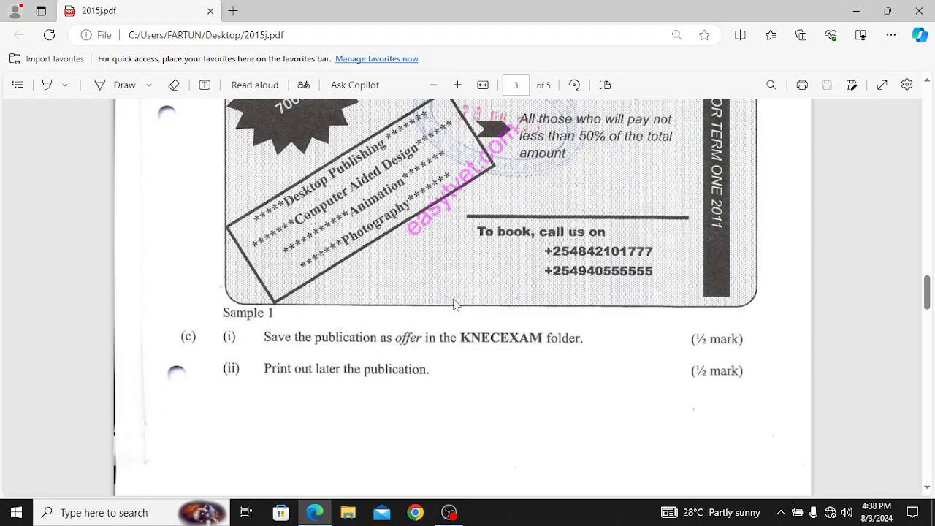
scroll(460, 307, up, 4)
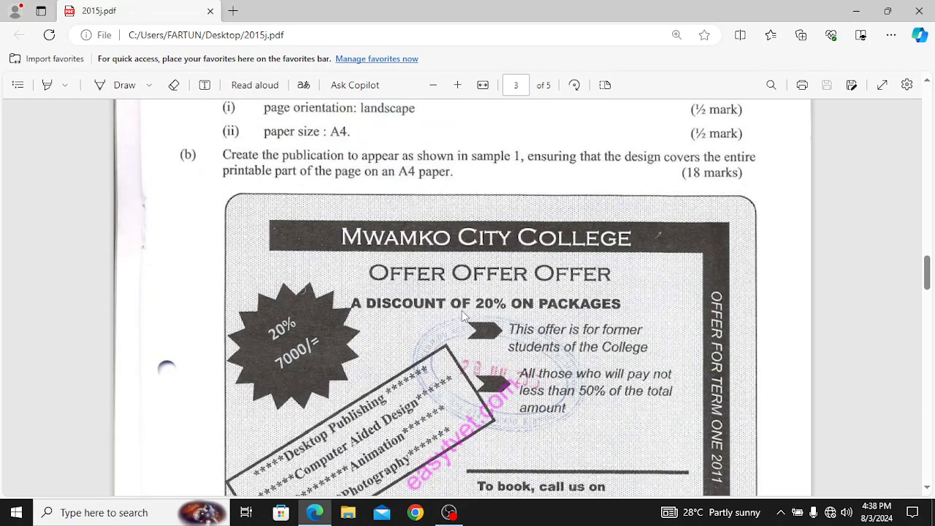
scroll(462, 313, up, 3)
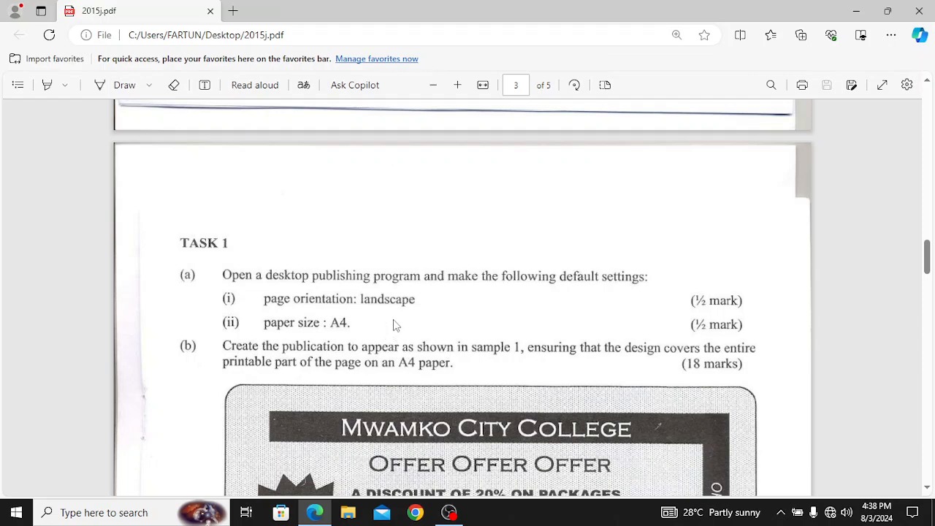
Step: Read Sample 1 and part (c) save/print instructions, then minimise the Edge window
scroll(433, 313, down, 5)
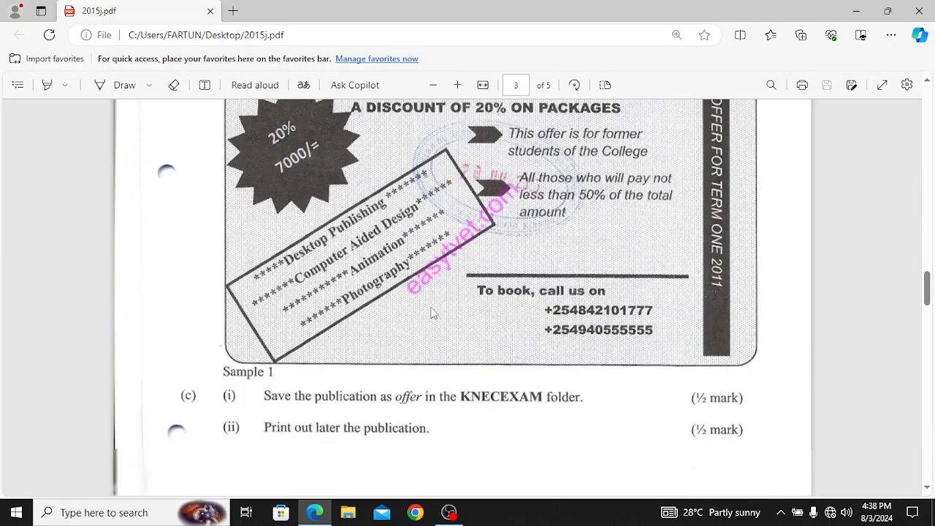
scroll(433, 313, down, 2)
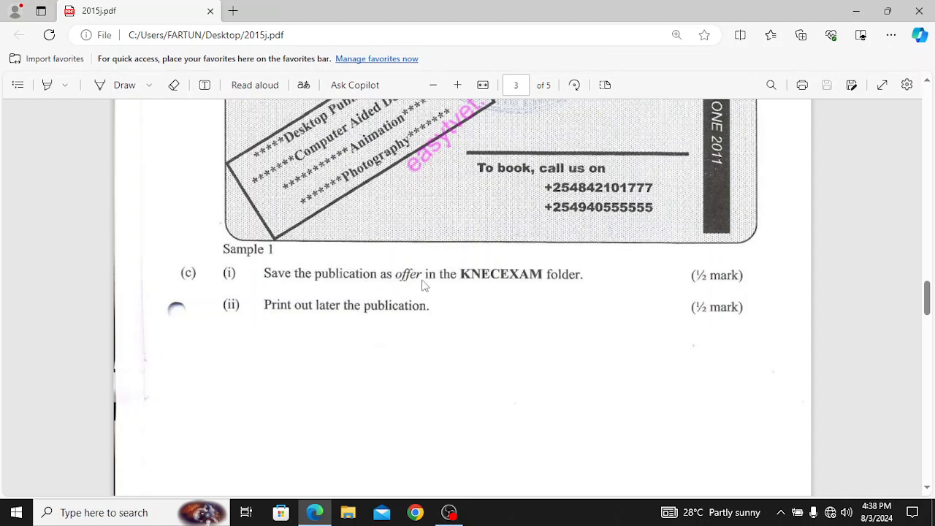
scroll(422, 285, up, 3)
scroll(424, 288, up, 2)
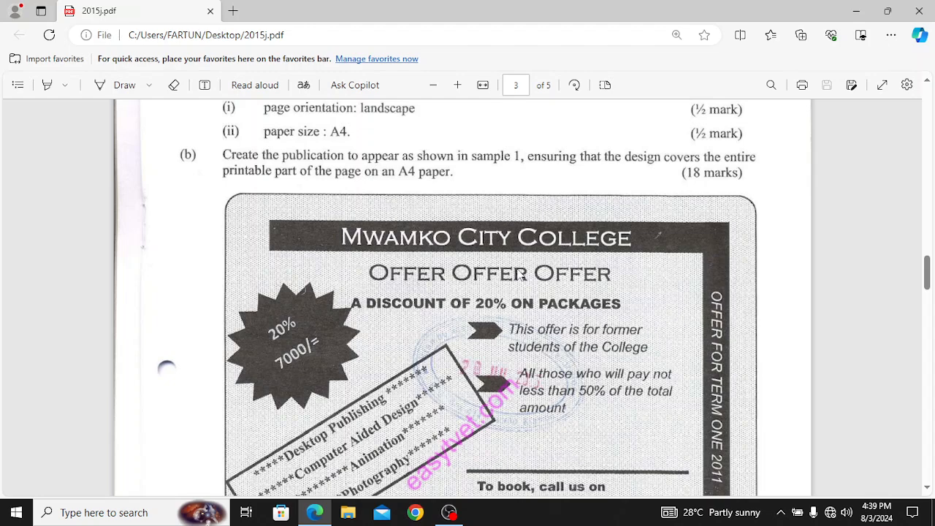
scroll(531, 280, down, 3)
scroll(531, 279, up, 4)
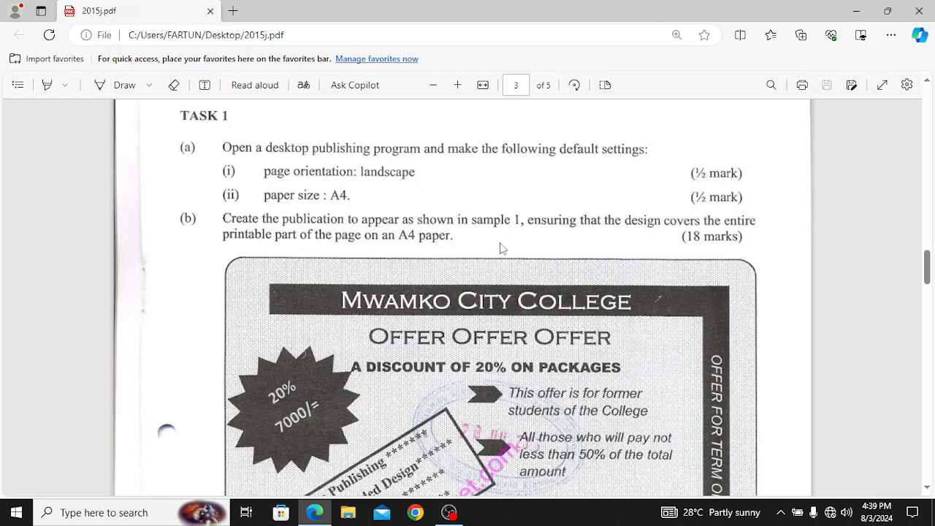
click(846, 10)
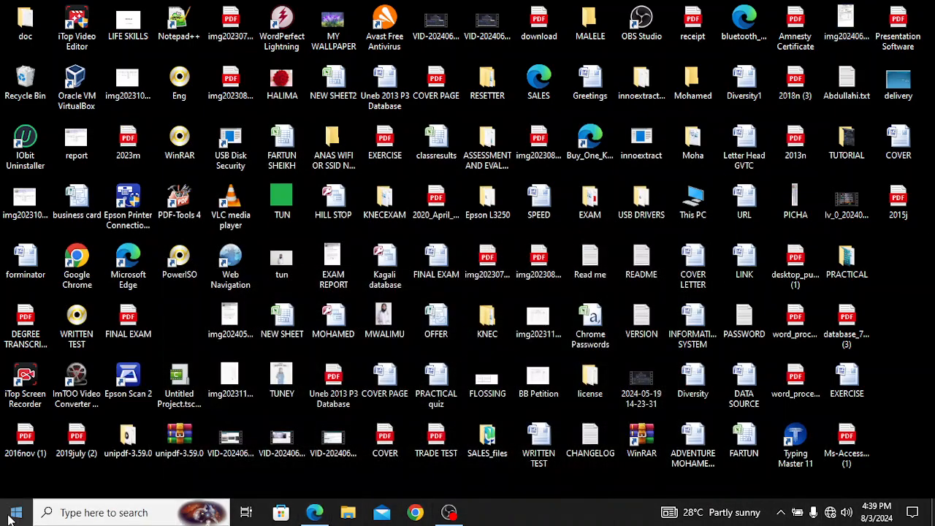
Step: Search 'pub' in the Start menu and launch Microsoft Office Publisher 2007
click(14, 514)
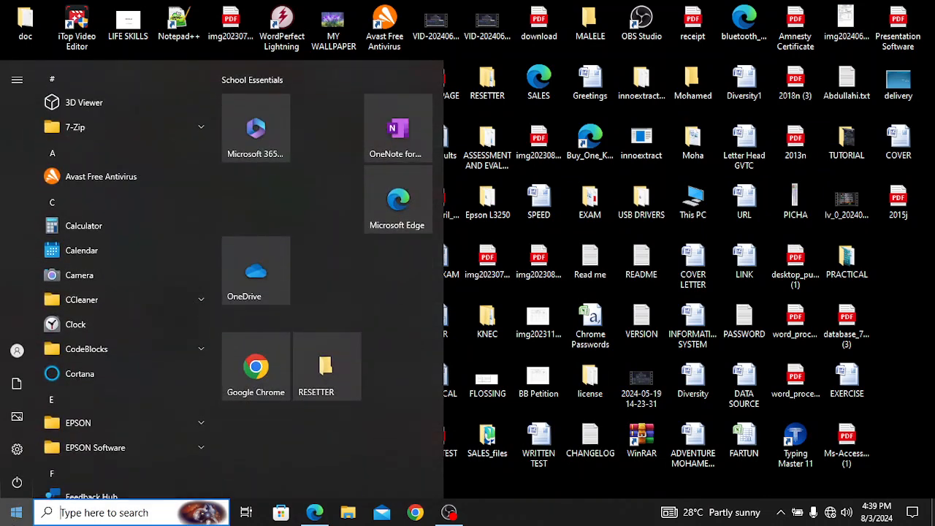
text(pub)
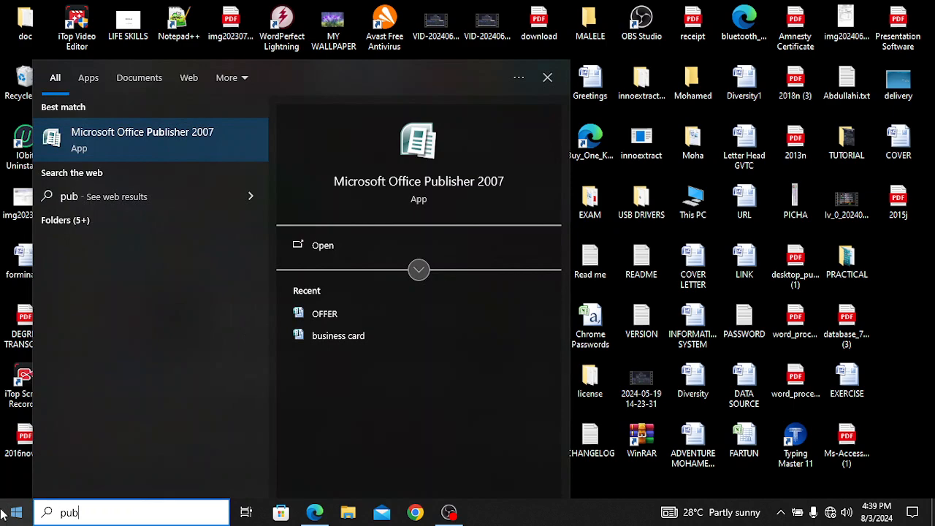
click(131, 146)
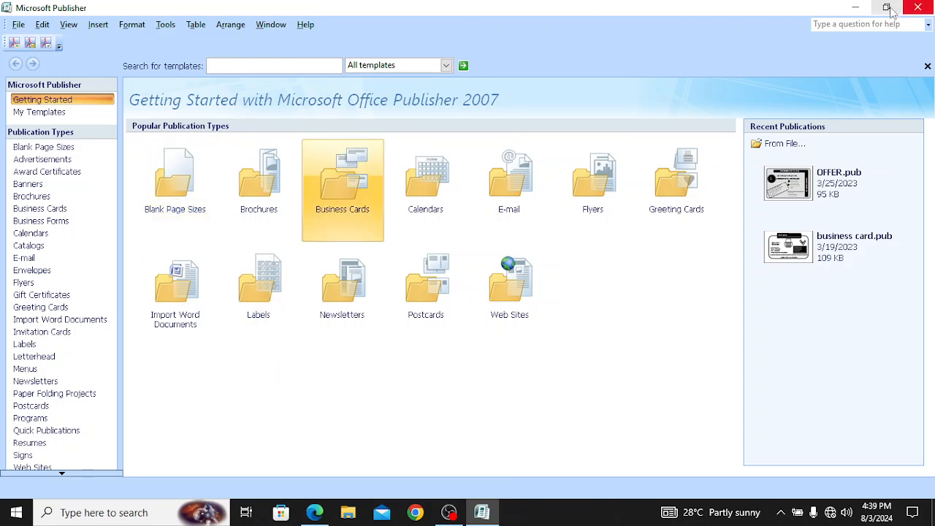
Step: Glance at the exam PDF, then show Publisher's Blank Page Sizes gallery
click(855, 8)
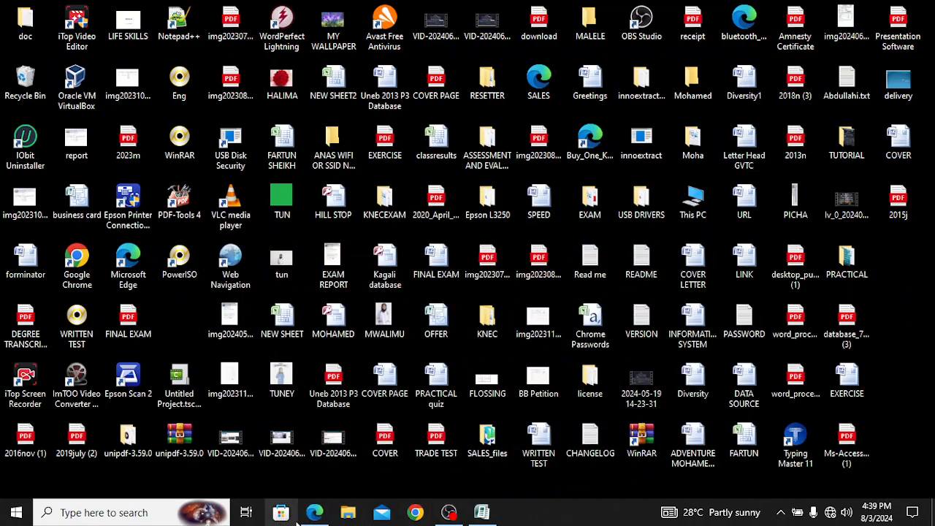
click(314, 513)
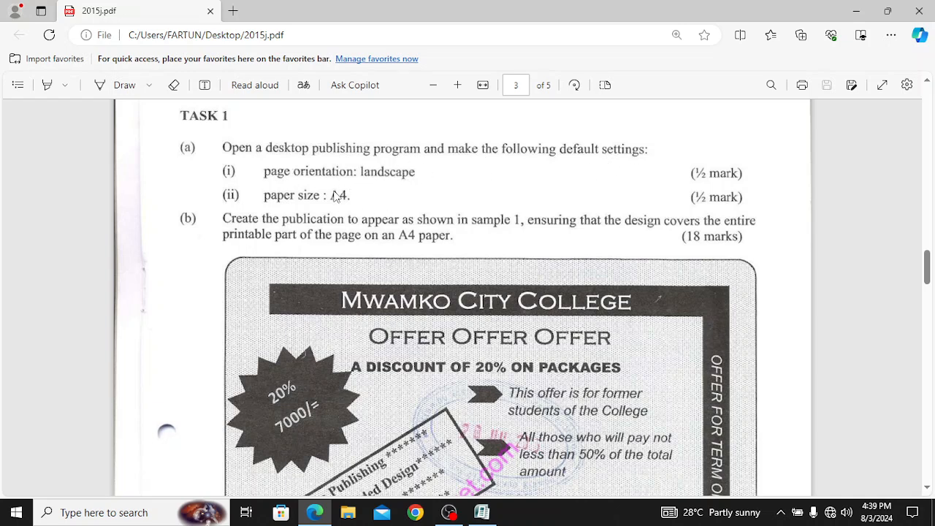
click(482, 513)
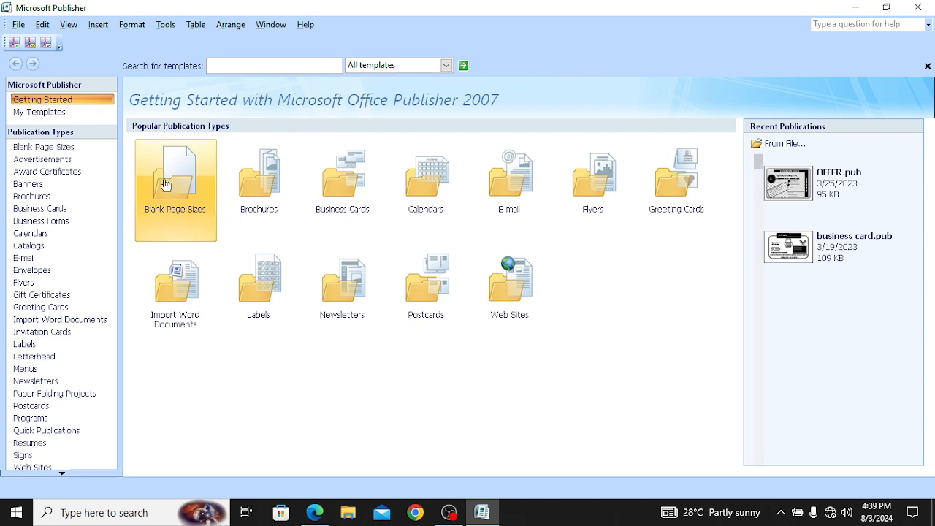
click(166, 180)
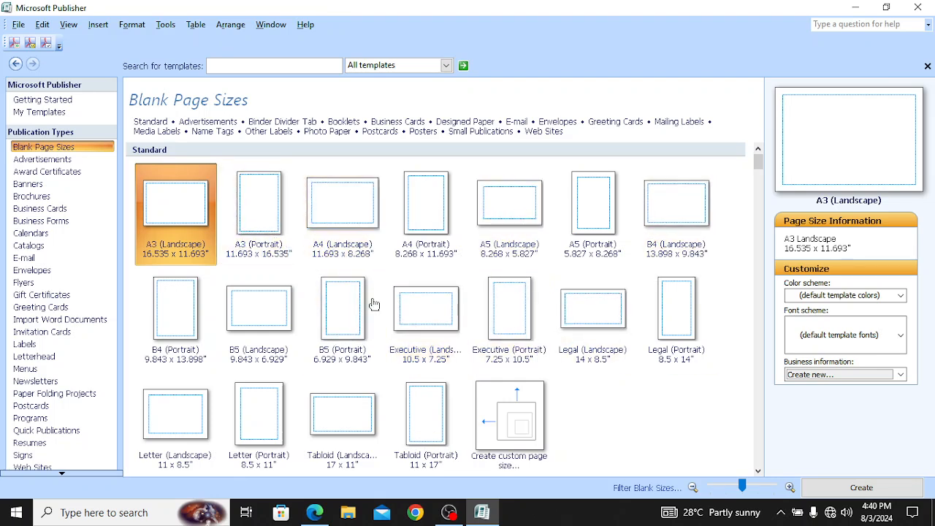
Step: After rechecking the PDF, create a blank A4 (Landscape) 11.693 x 8.268 in. publication
click(314, 514)
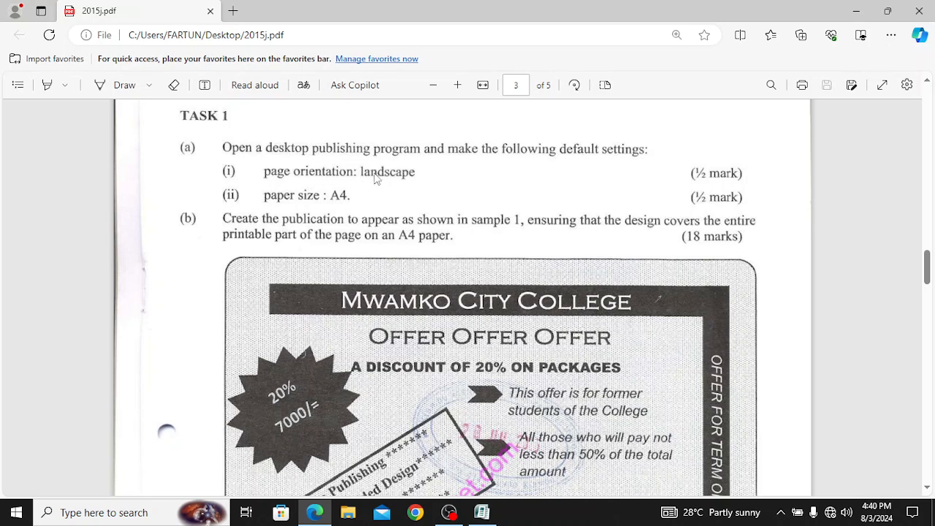
click(482, 512)
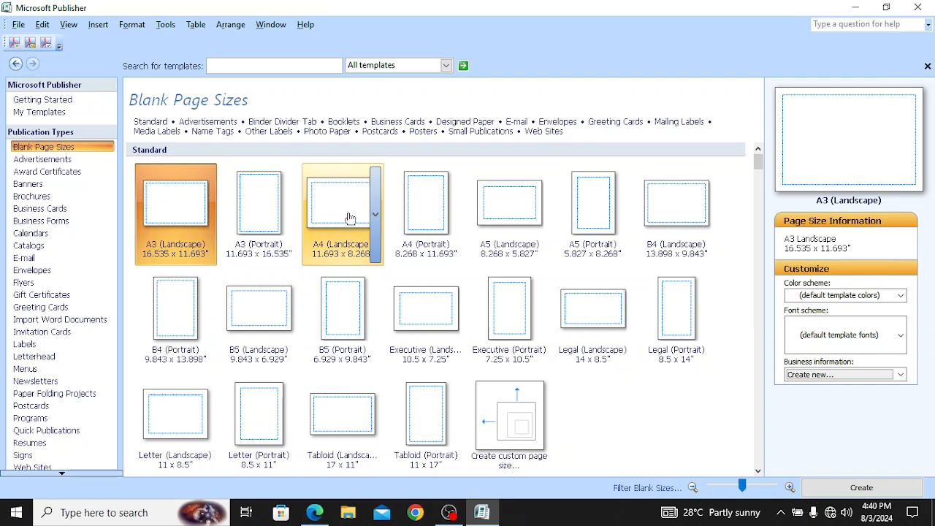
click(347, 212)
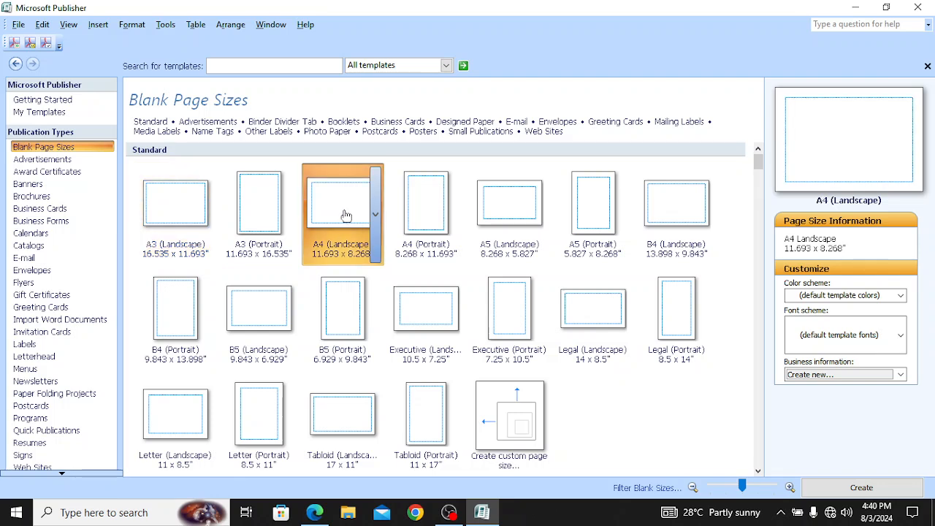
click(854, 487)
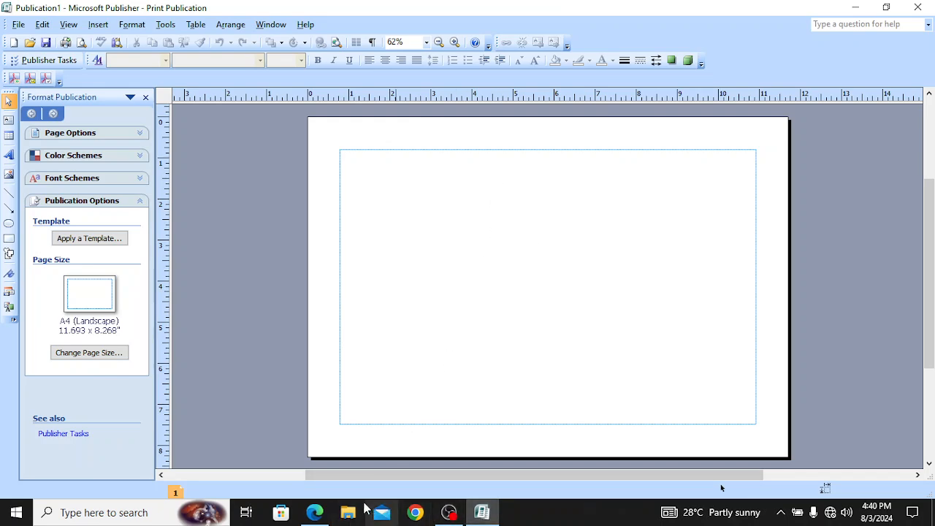
click(315, 512)
scroll(368, 330, down, 2)
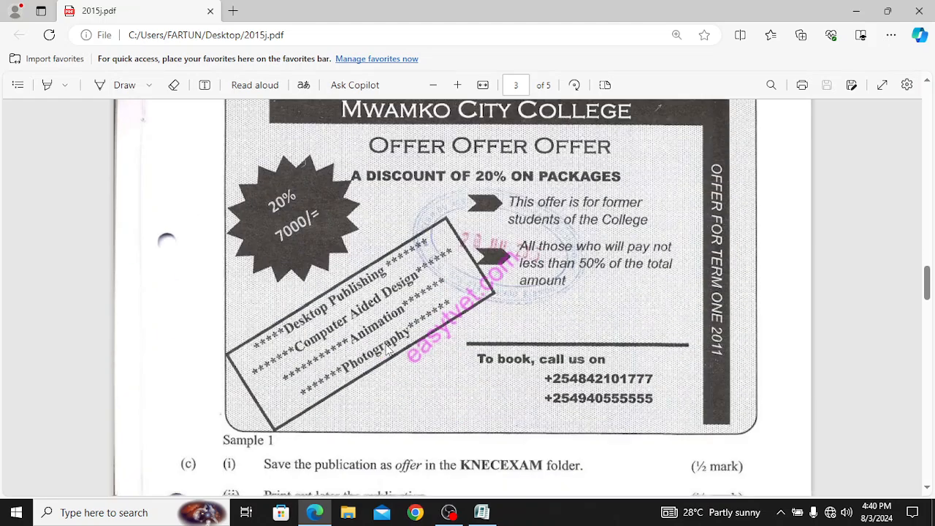
scroll(377, 339, up, 1)
scroll(387, 351, down, 1)
scroll(389, 351, up, 1)
scroll(389, 350, down, 1)
scroll(390, 351, up, 1)
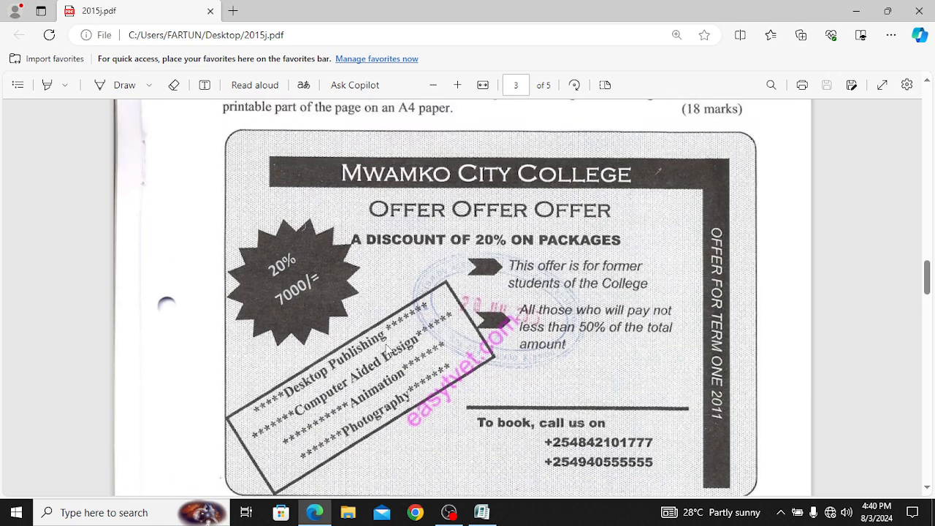
click(927, 82)
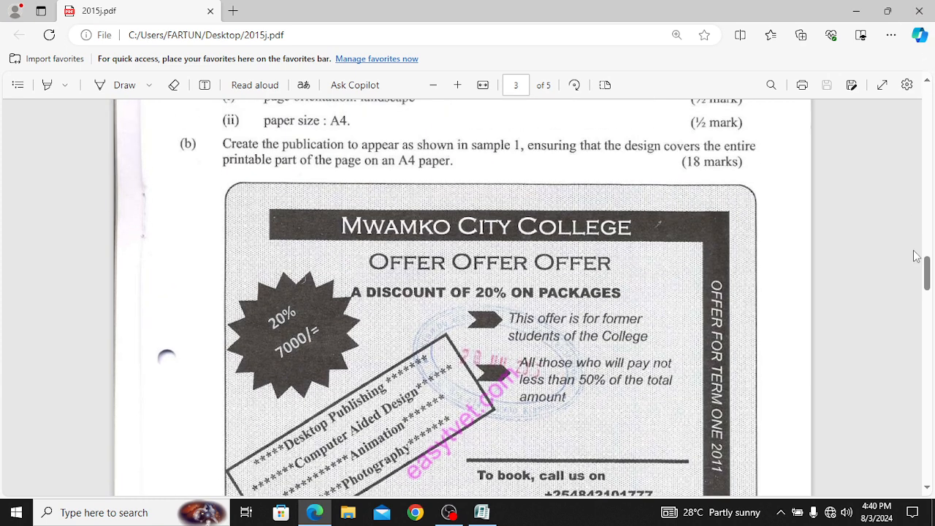
click(927, 489)
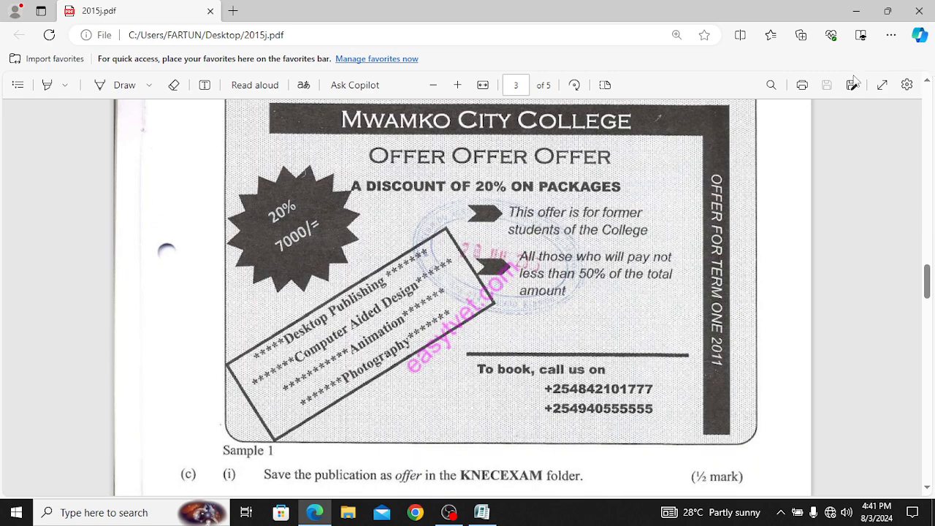
click(433, 84)
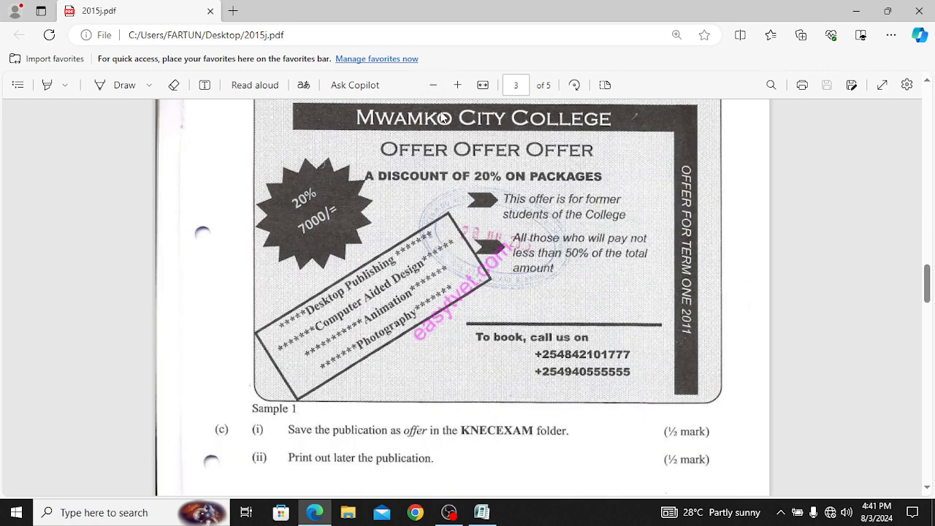
scroll(442, 117, up, 3)
scroll(447, 122, down, 3)
scroll(445, 122, up, 3)
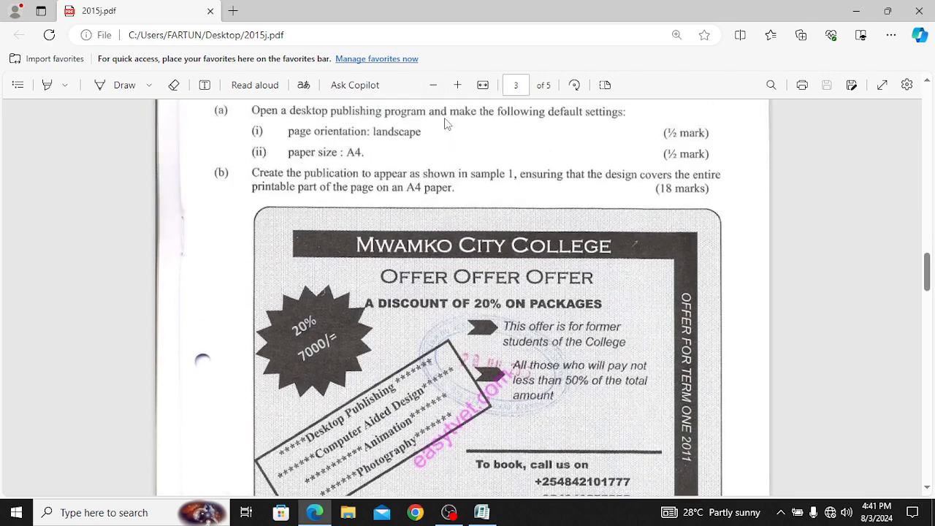
scroll(447, 123, down, 1)
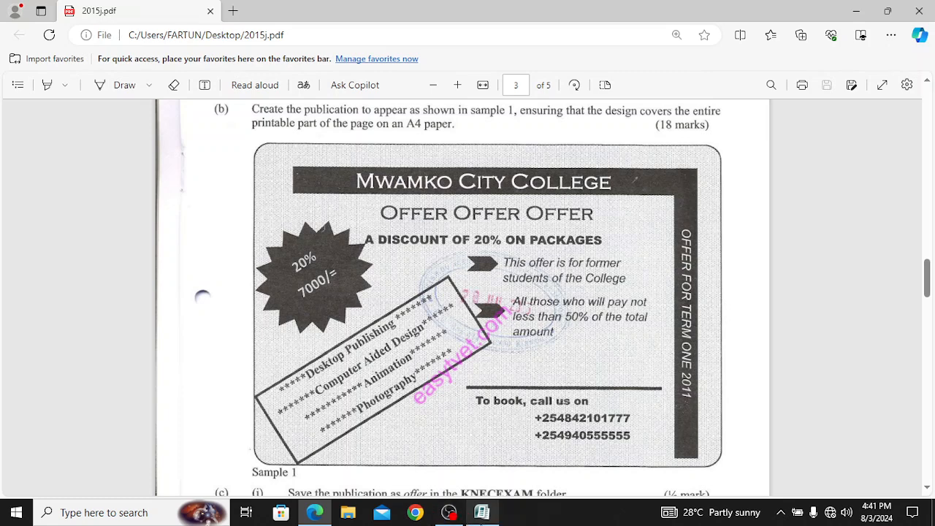
click(482, 515)
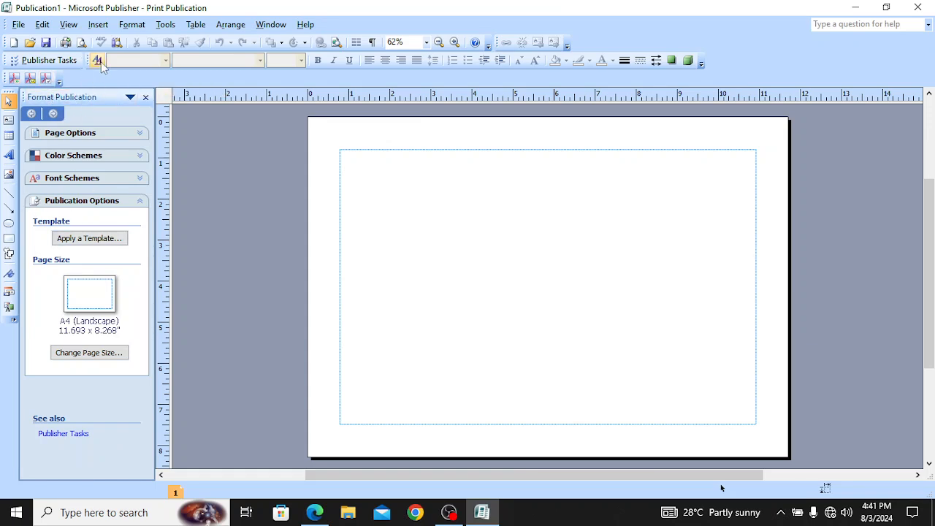
Step: Select Rounded Rectangle from Insert > Picture > AutoShapes > Basic Shapes
click(98, 25)
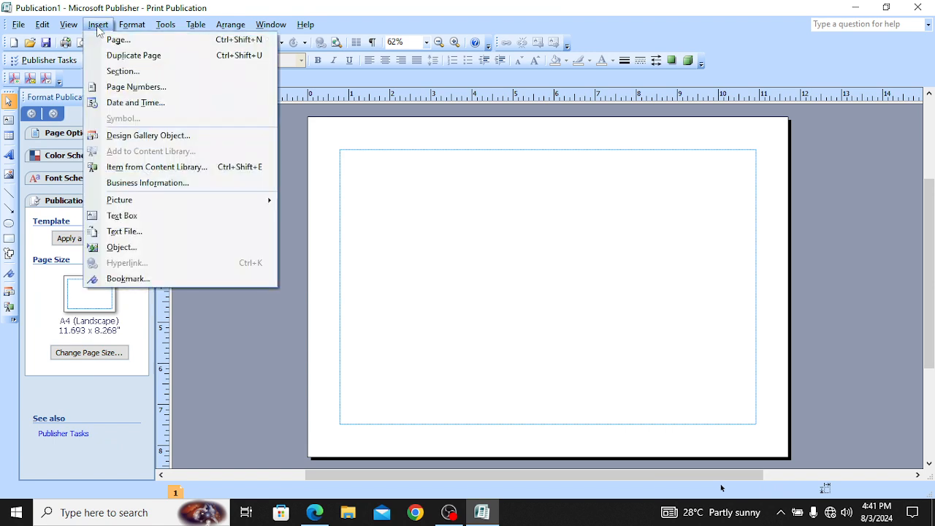
mouse_move(149, 201)
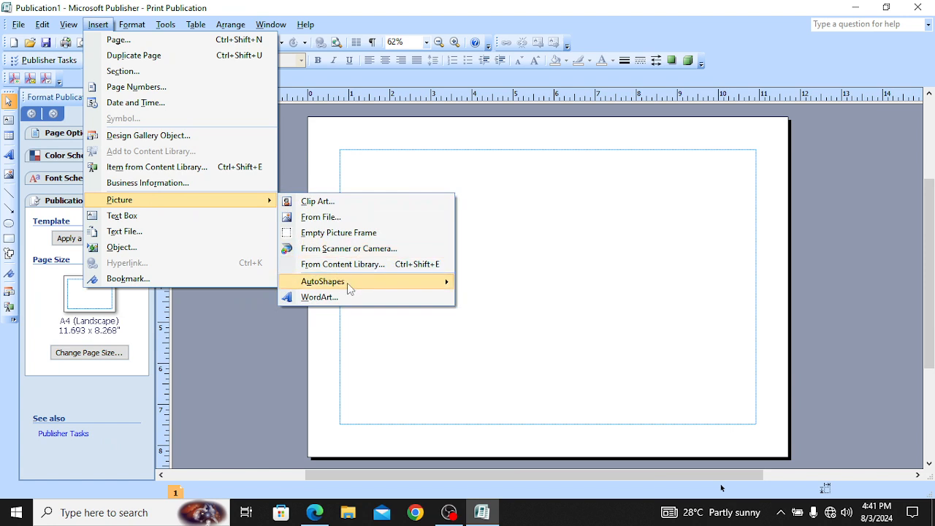
mouse_move(347, 283)
mouse_move(526, 320)
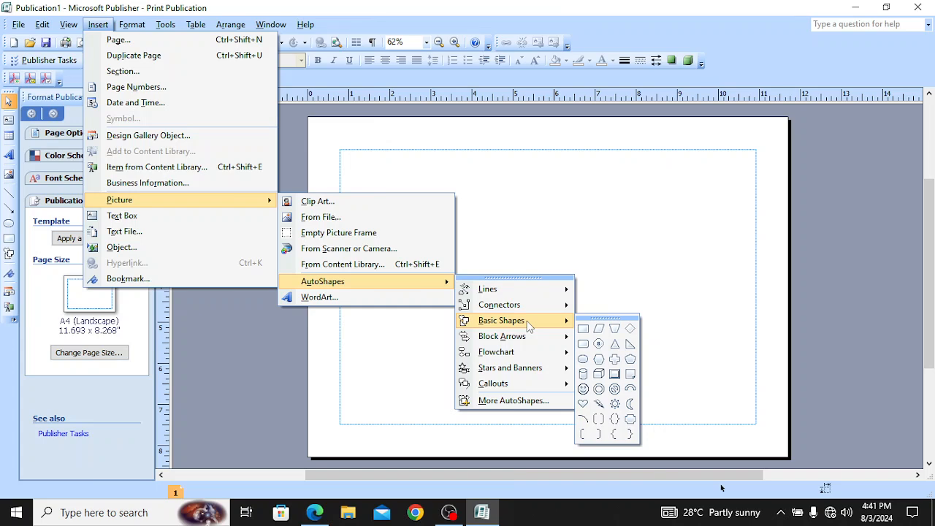
click(522, 209)
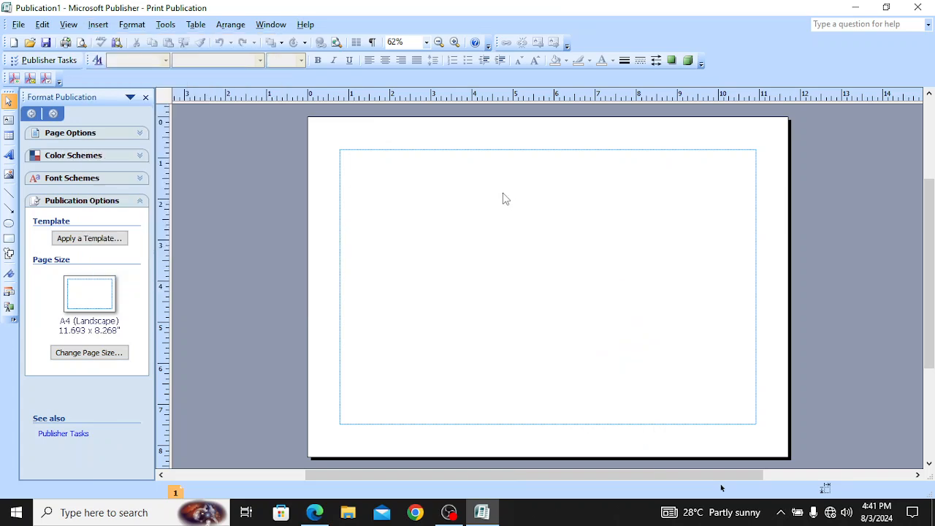
click(97, 24)
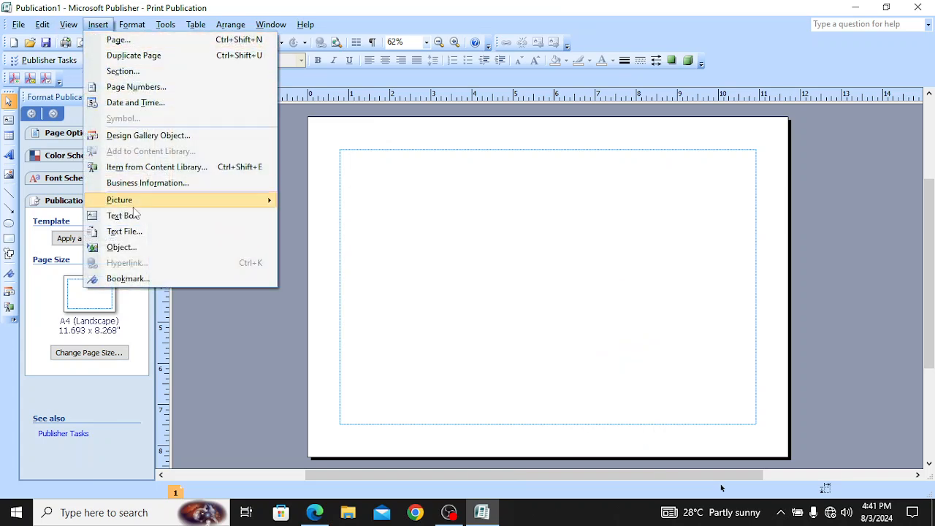
mouse_move(235, 204)
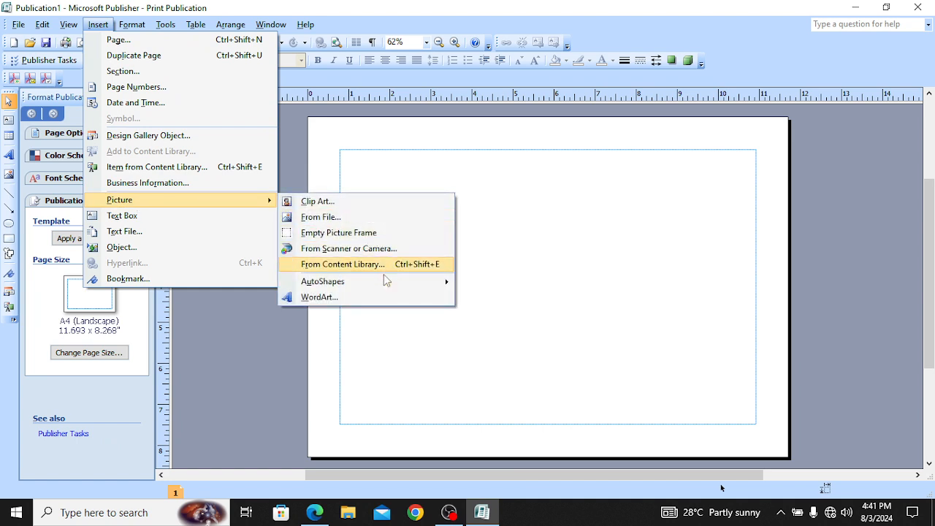
mouse_move(381, 282)
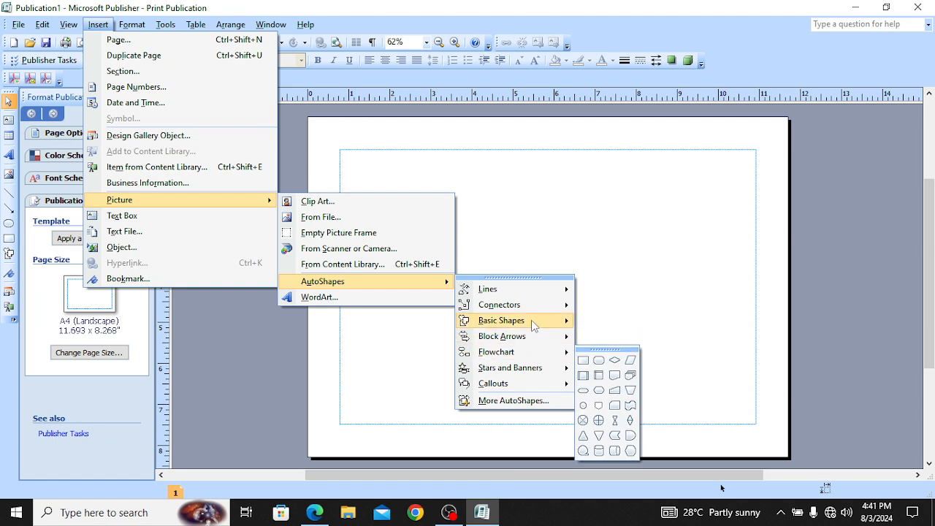
mouse_move(534, 322)
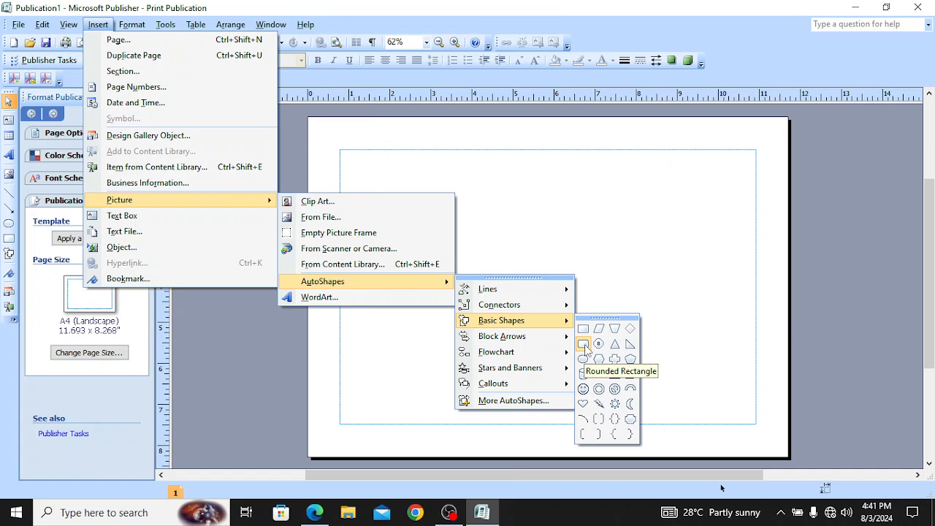
click(583, 344)
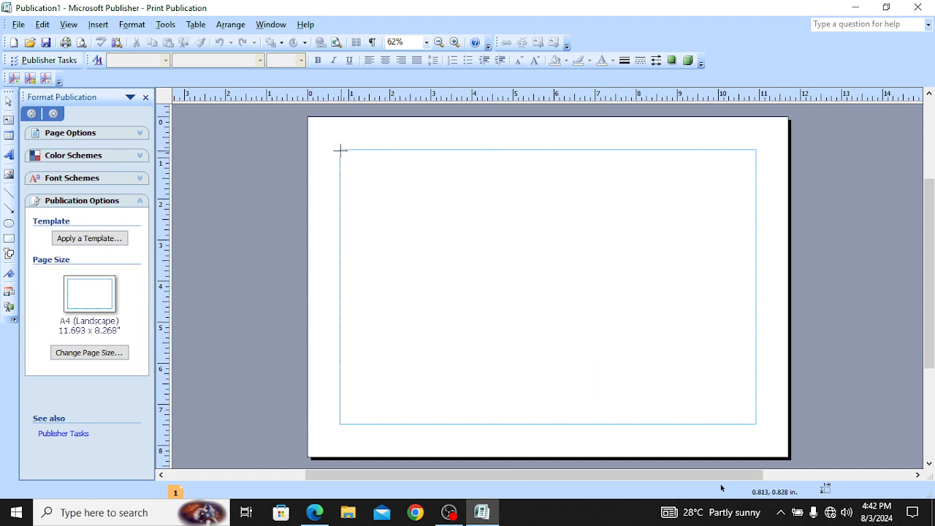
mouse_move(341, 151)
mouse_down()
mouse_move(388, 197)
mouse_move(463, 238)
mouse_move(620, 291)
mouse_move(701, 344)
mouse_move(735, 380)
mouse_move(758, 427)
mouse_up()
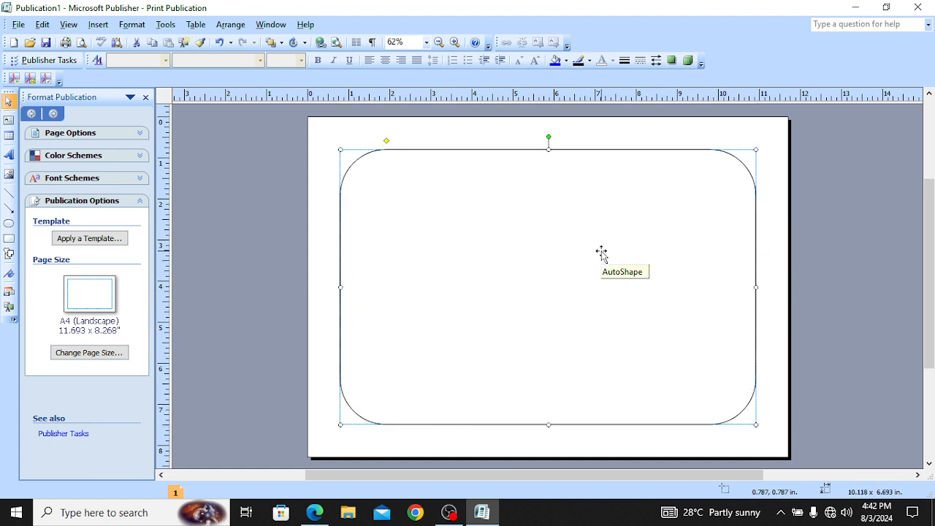
key(Delete)
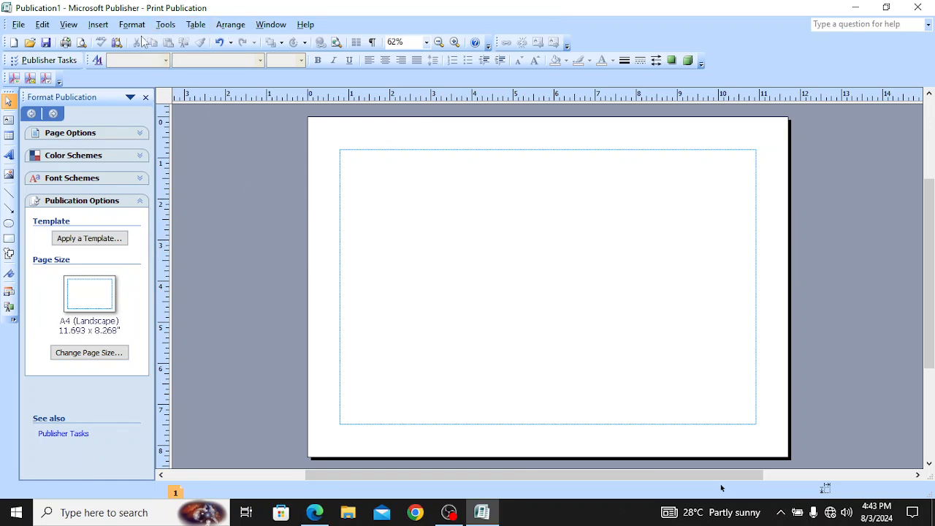
Step: Try zooming the blank page to 150%, then to 100%
click(70, 24)
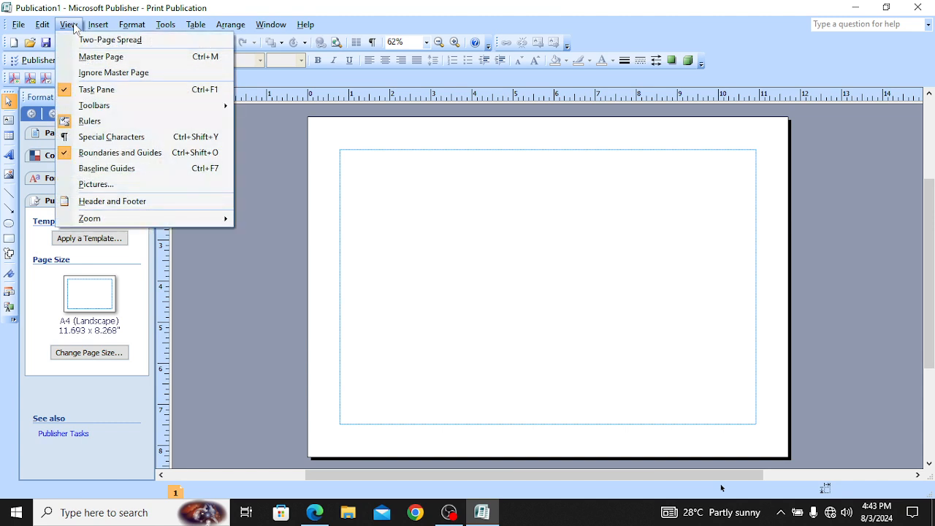
mouse_move(126, 220)
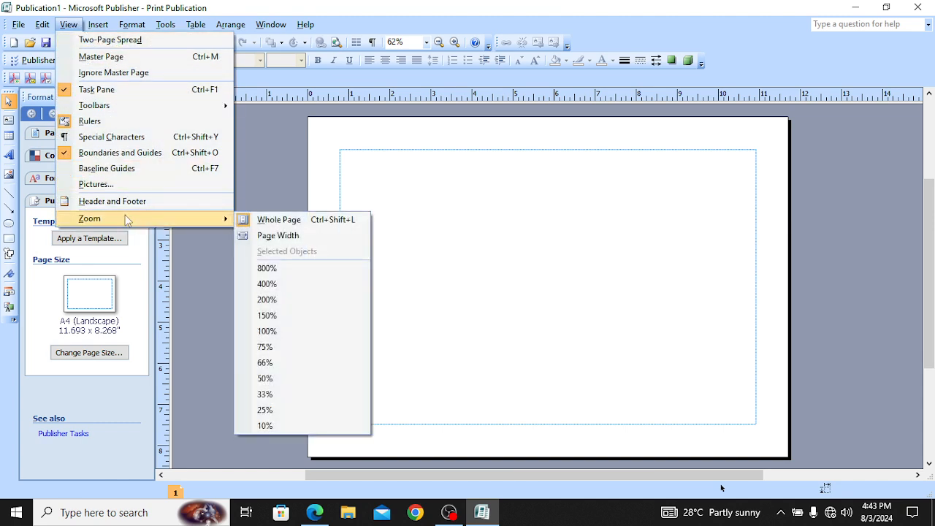
click(289, 321)
scroll(500, 311, up, 3)
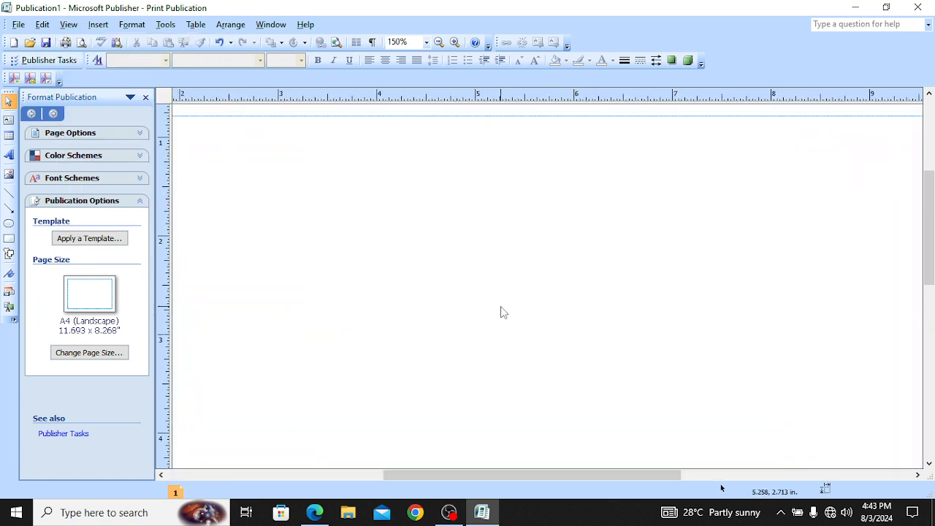
click(68, 24)
mouse_move(104, 220)
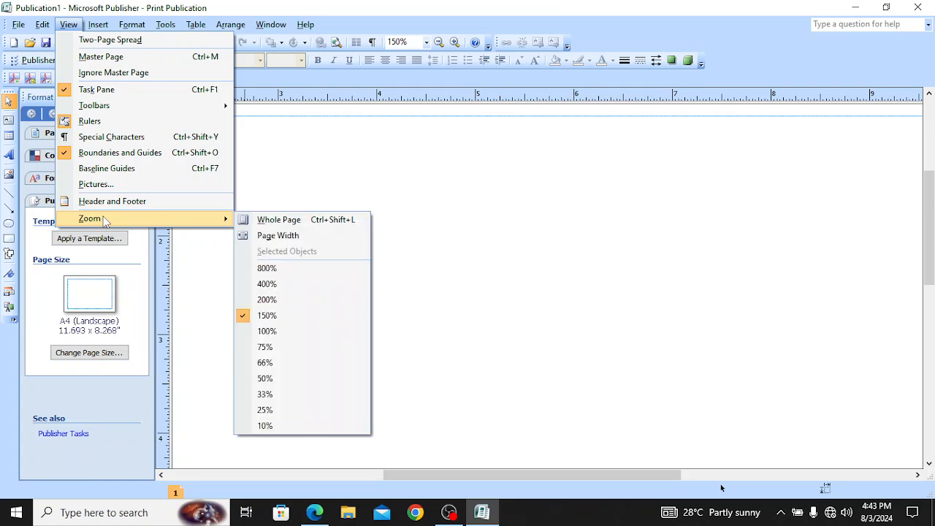
click(303, 334)
scroll(465, 323, down, 3)
scroll(467, 324, down, 2)
scroll(467, 326, up, 3)
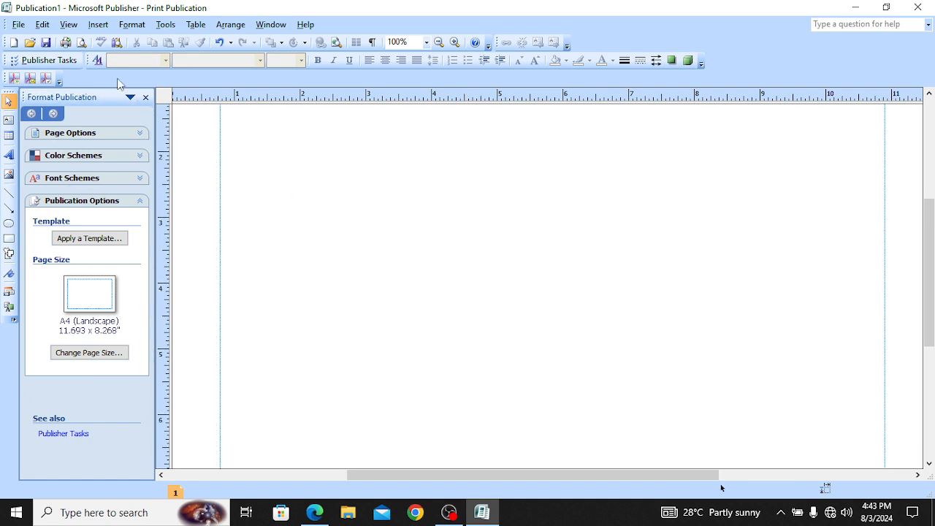
Step: Set the page zoom to 75%
click(69, 24)
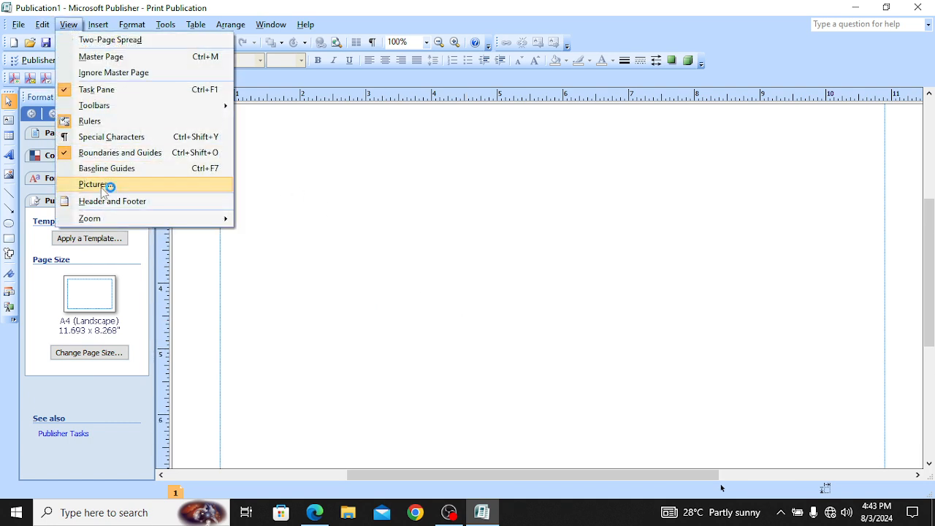
mouse_move(125, 222)
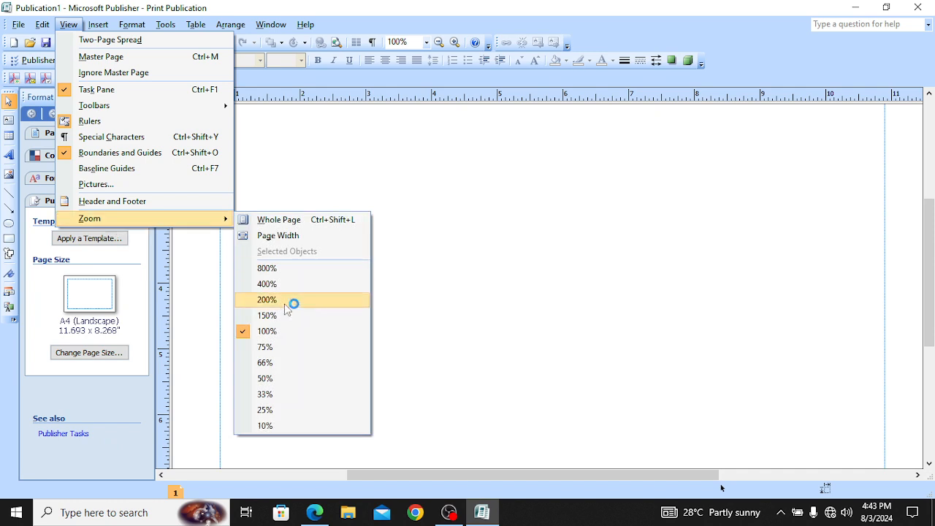
click(281, 349)
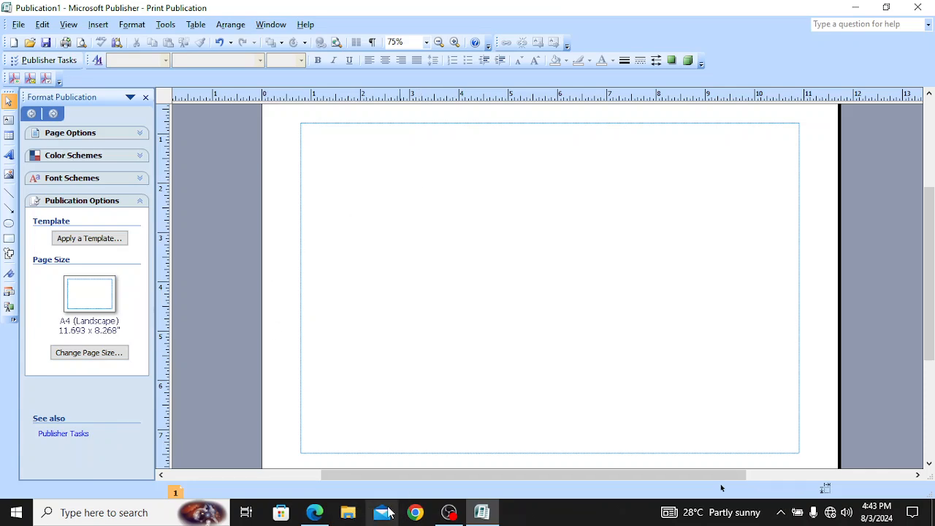
mouse_move(314, 512)
click(329, 462)
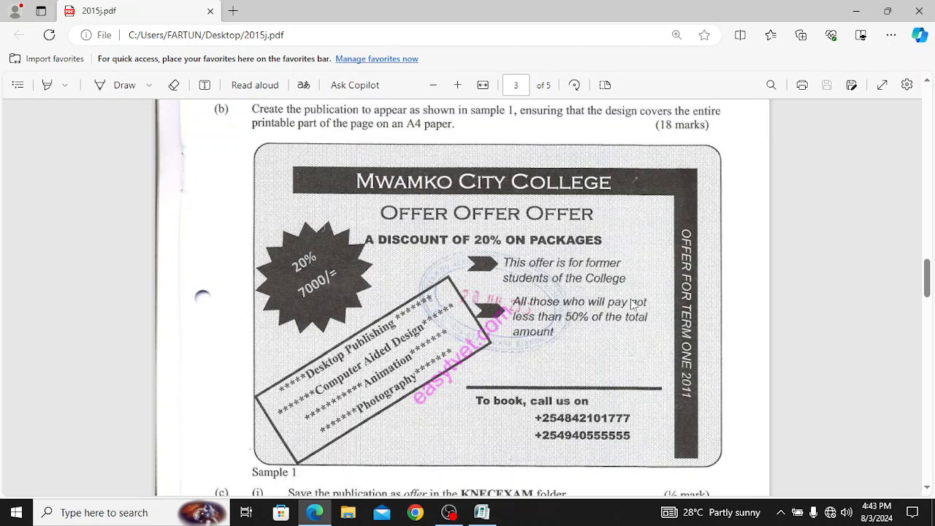
click(482, 512)
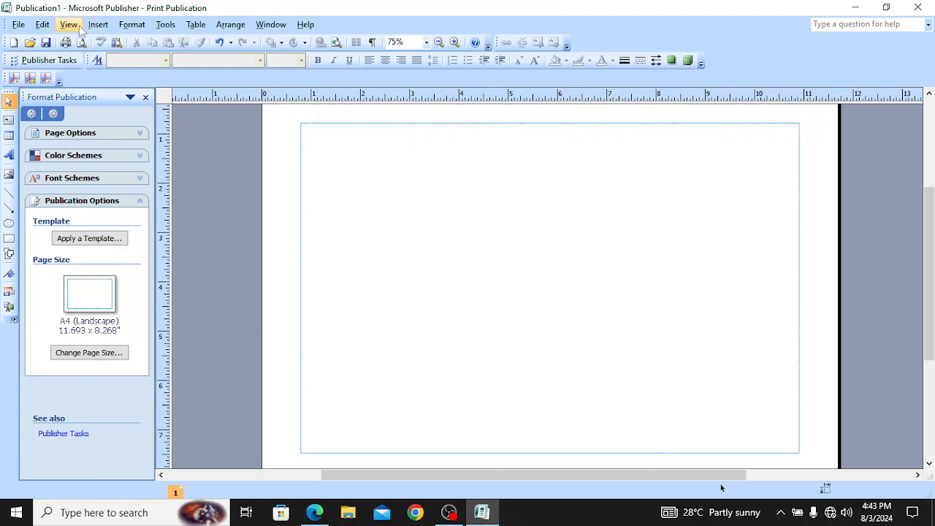
Step: Draw a 10.118 x 6.693 in. rounded rectangle across the margins, then view the sample PDF
click(98, 24)
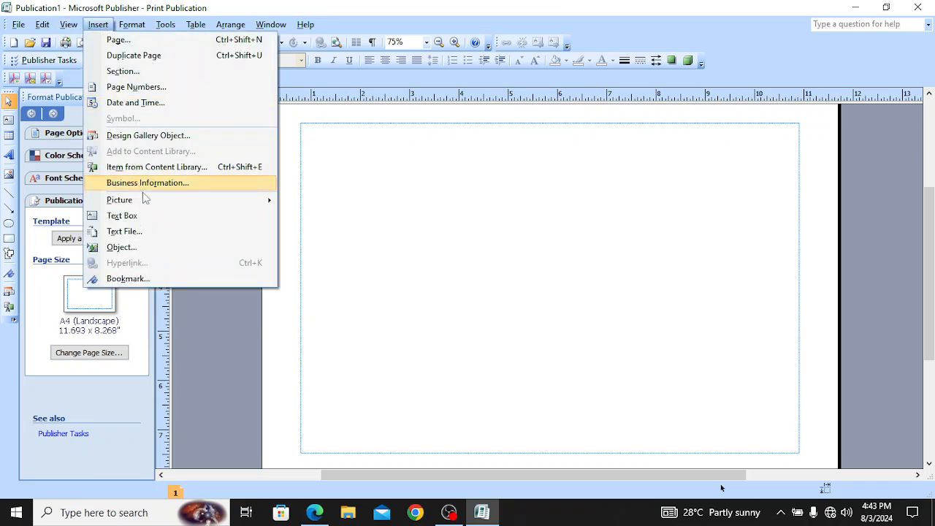
mouse_move(150, 201)
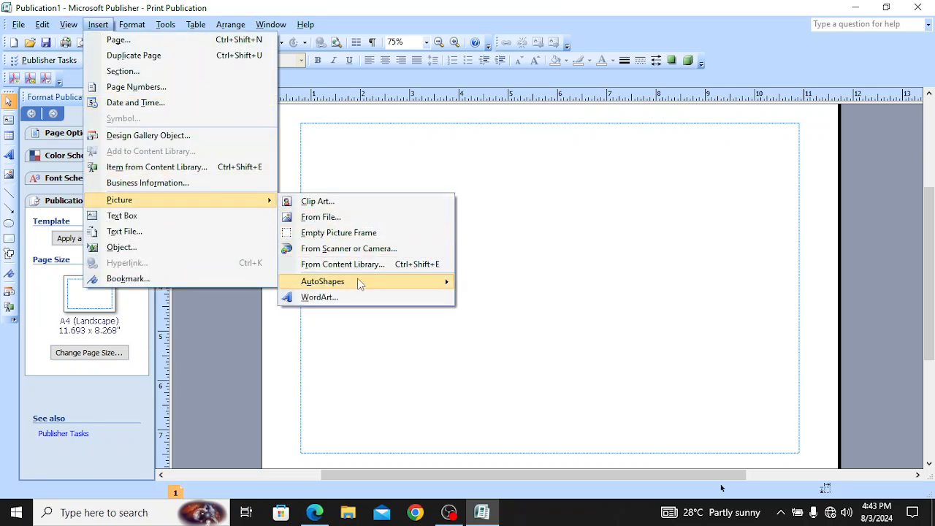
mouse_move(369, 287)
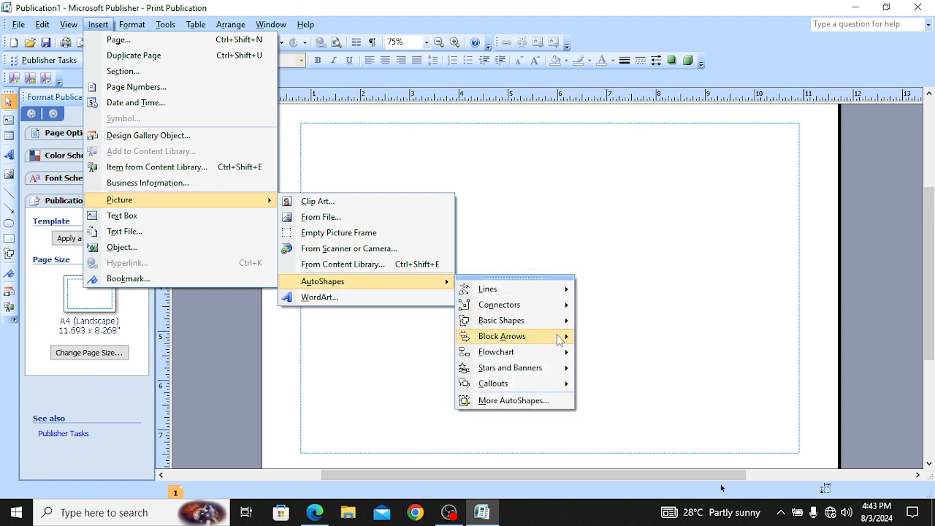
mouse_move(562, 321)
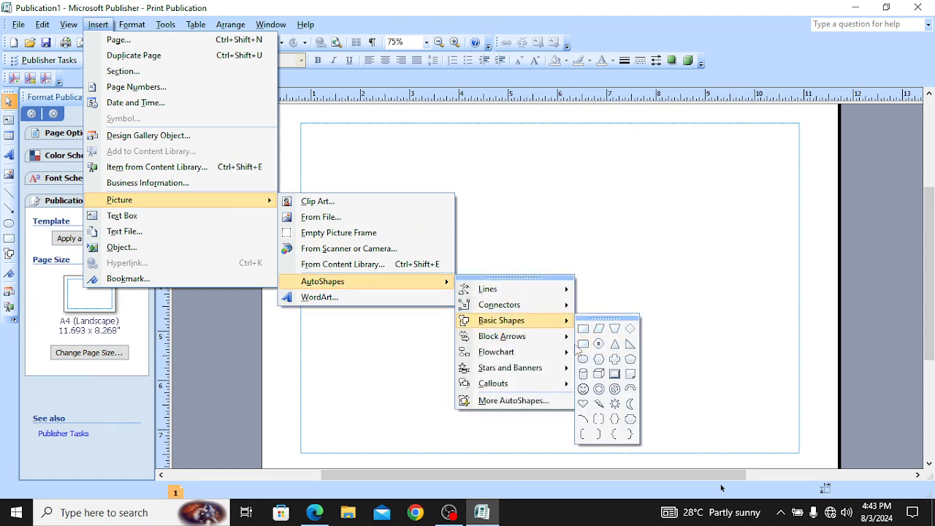
click(583, 345)
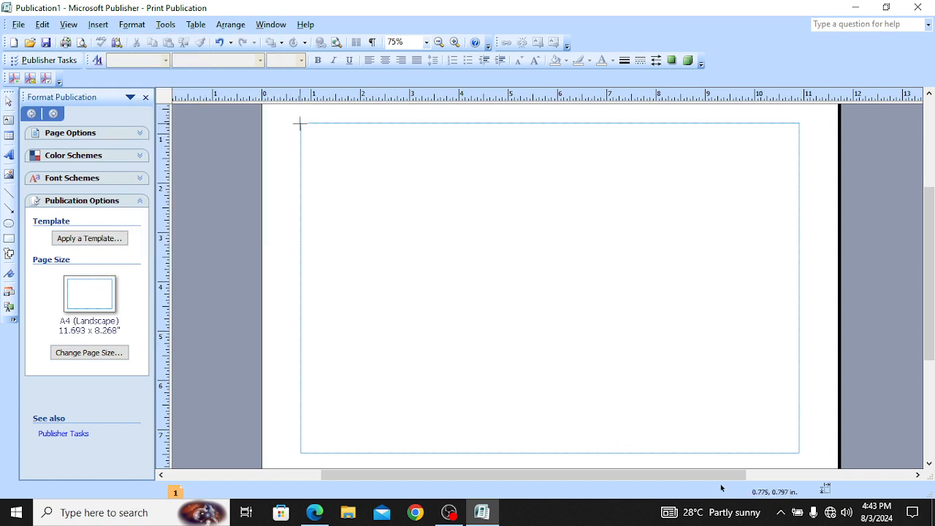
drag(300, 123, 800, 454)
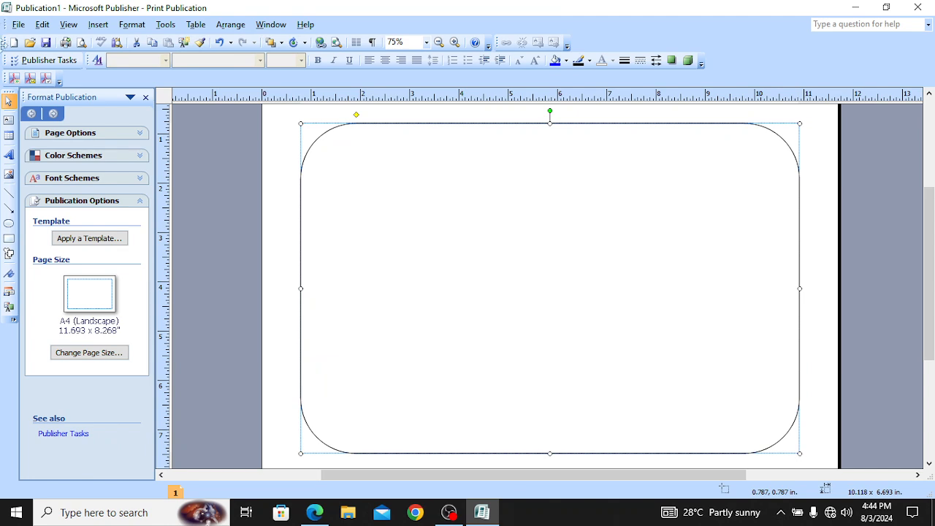
click(314, 514)
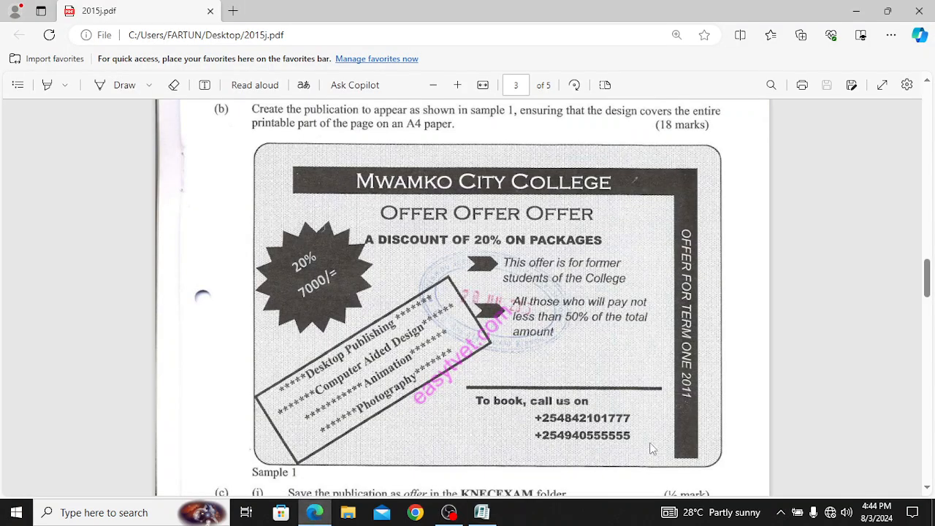
Step: Switch back to the Publisher page holding the rounded rectangle
click(491, 517)
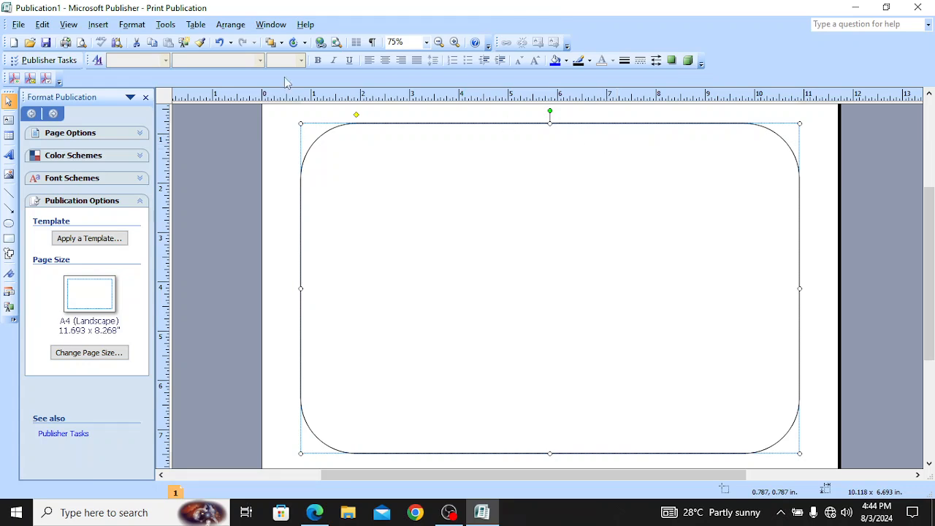
Step: Reach Fill Effects via Format > AutoShape > Fill Color for the rectangle, retrying once
click(132, 26)
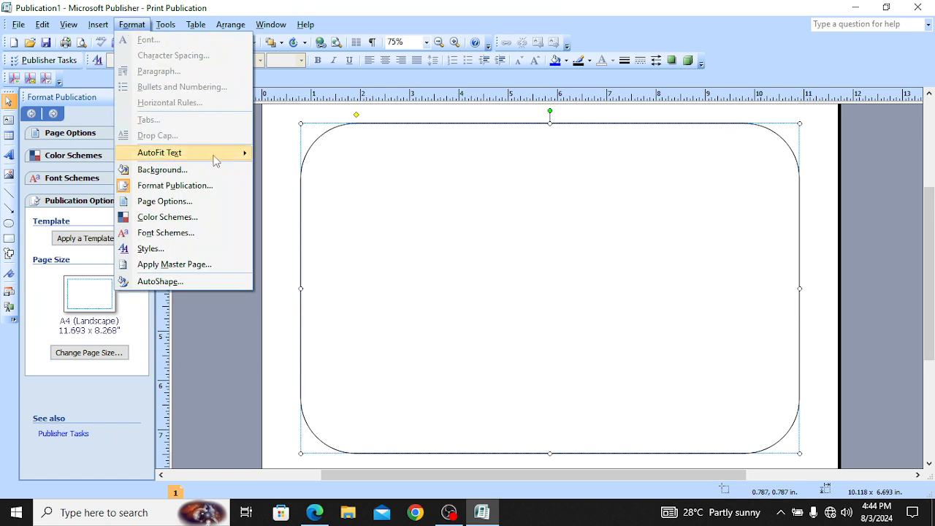
click(201, 281)
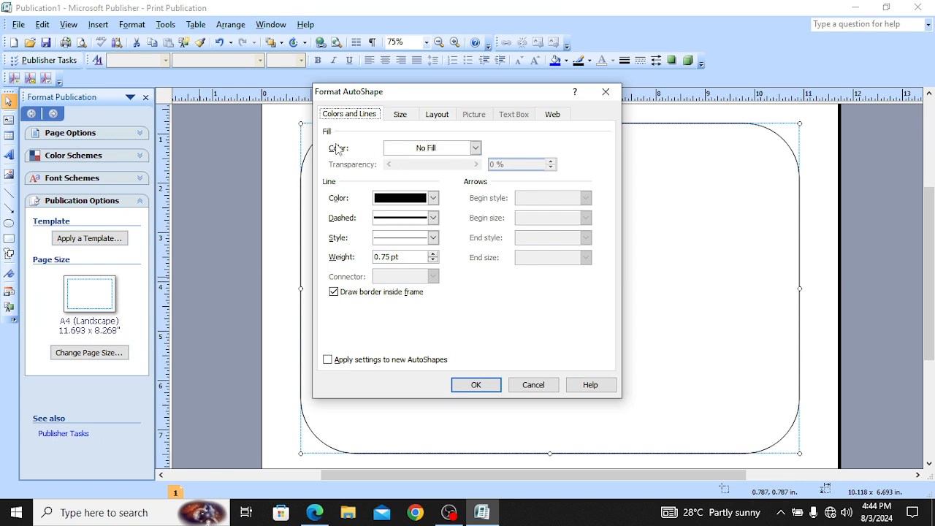
click(475, 152)
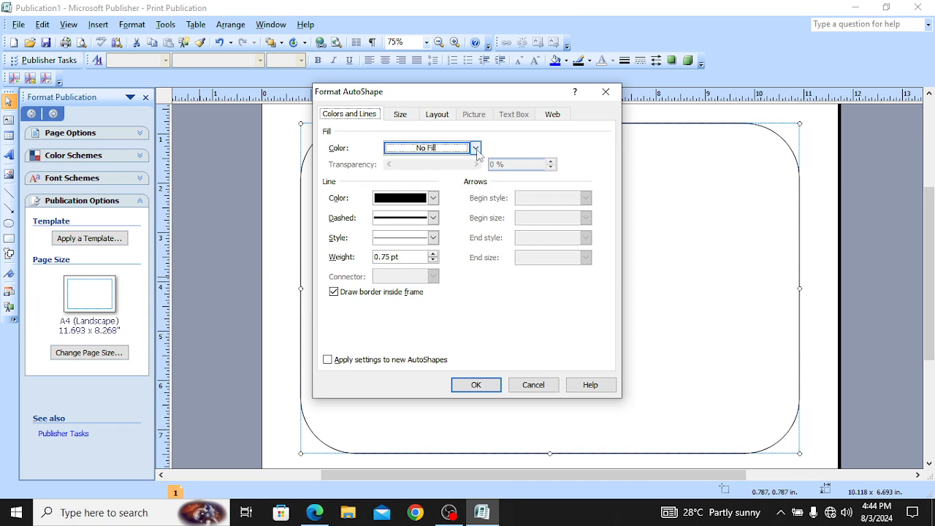
click(476, 149)
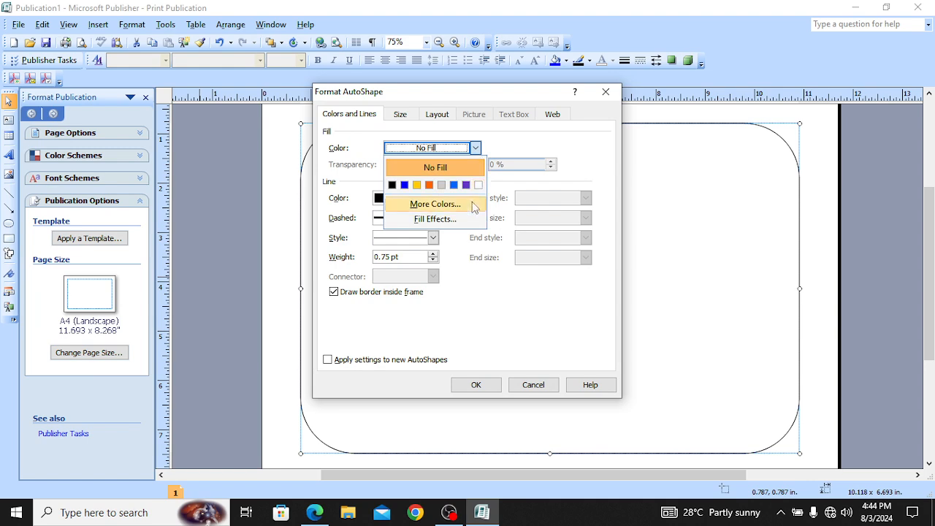
click(435, 219)
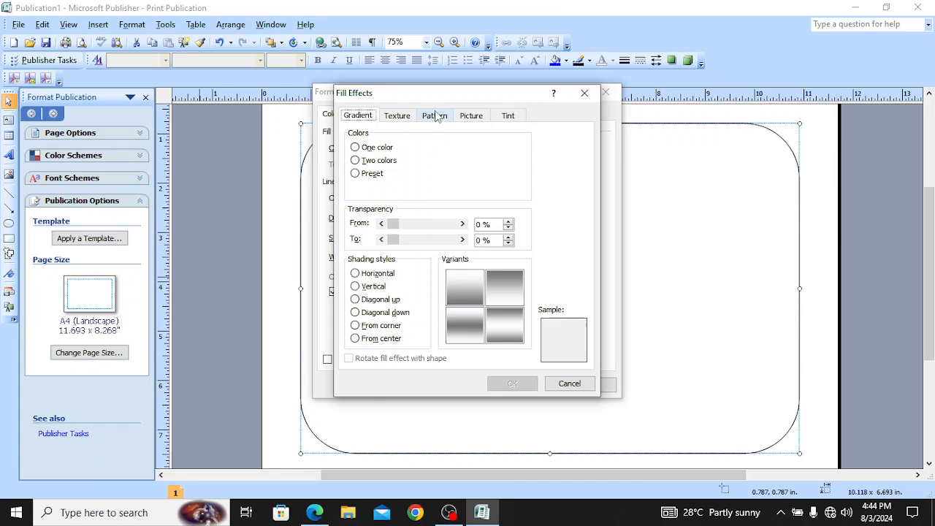
click(588, 94)
click(605, 94)
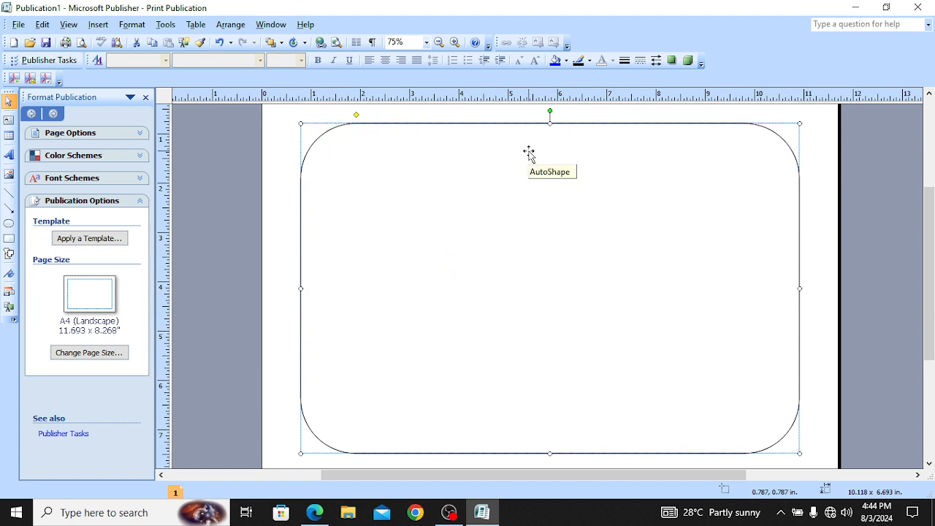
click(128, 24)
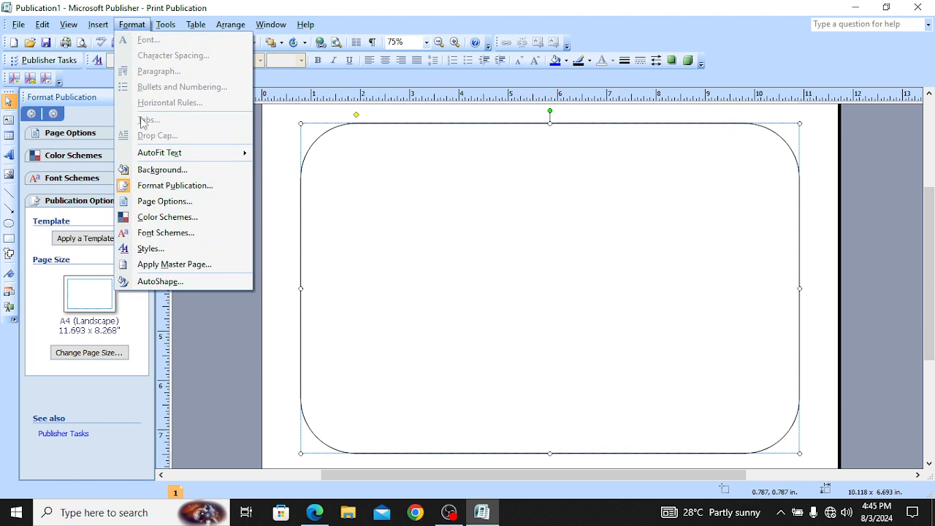
click(182, 285)
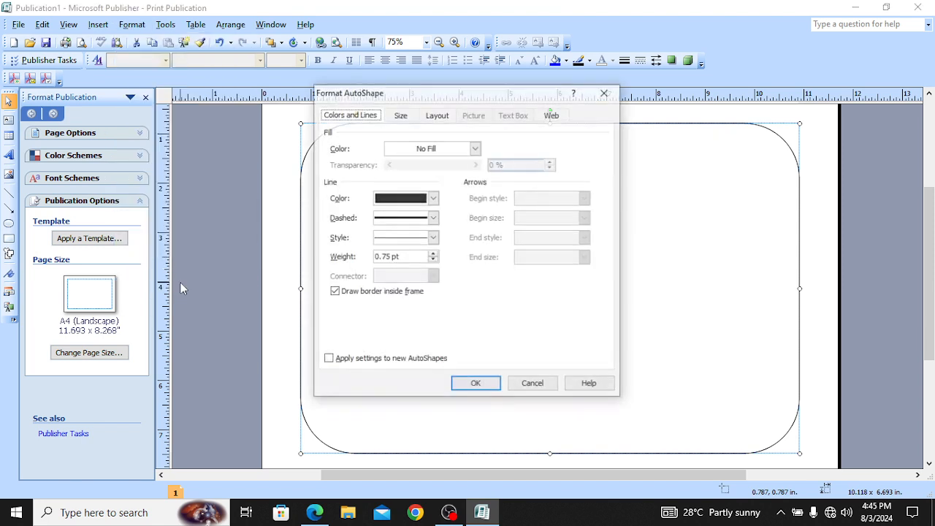
click(475, 149)
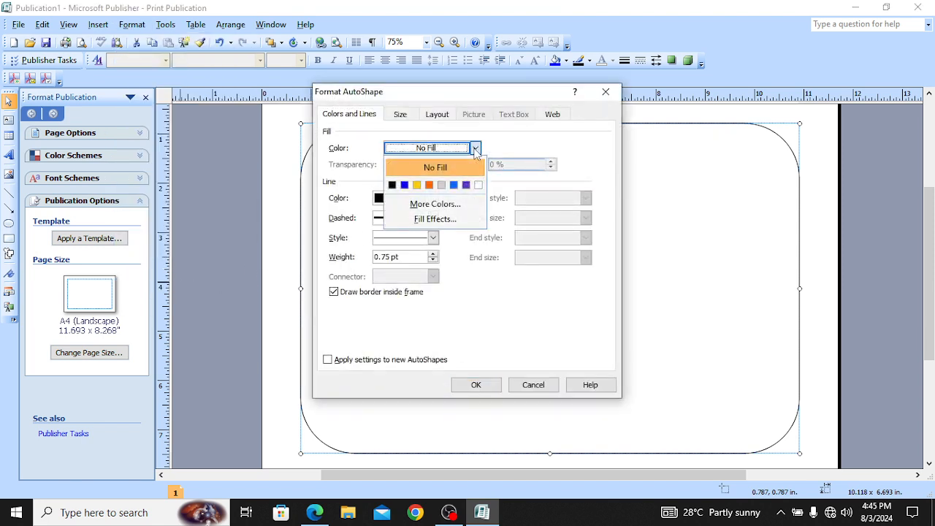
click(440, 219)
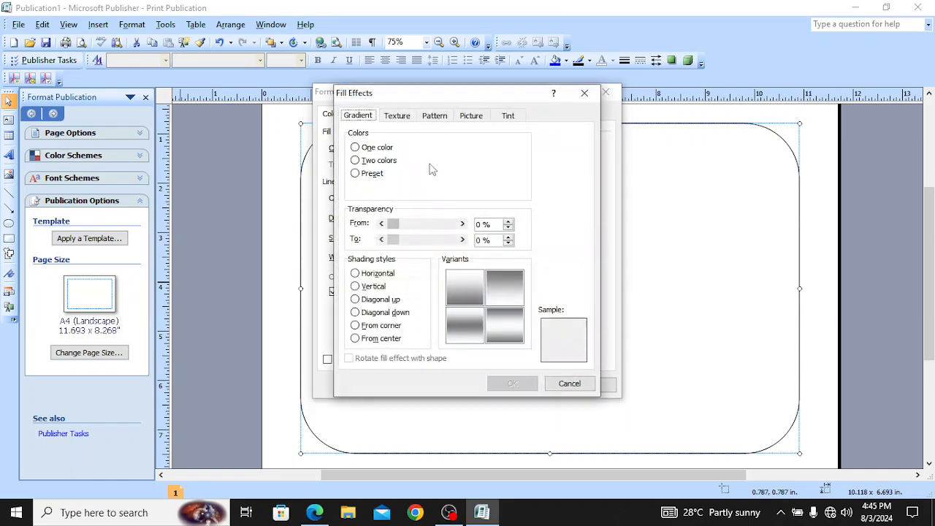
Step: Compare 10% and 5% dotted patterns with the sample, then apply a 10% black-on-white dotted fill
click(435, 118)
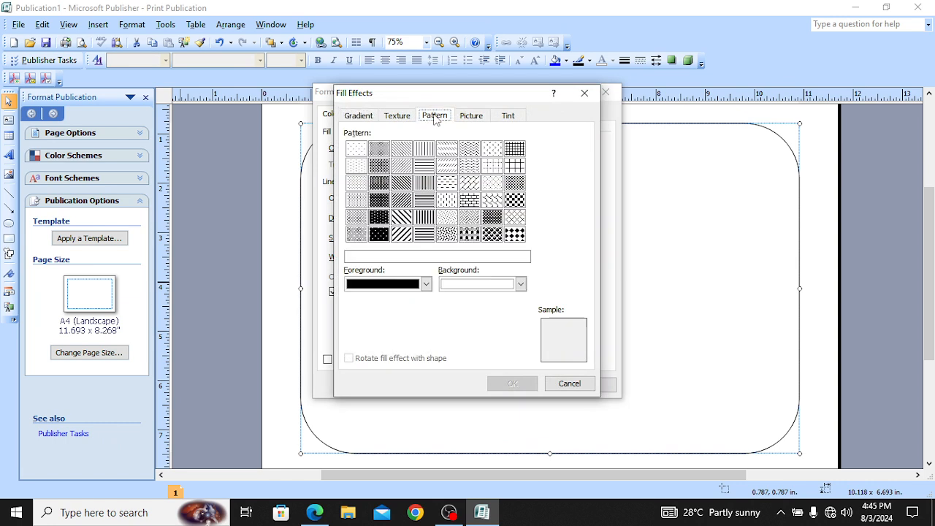
click(357, 167)
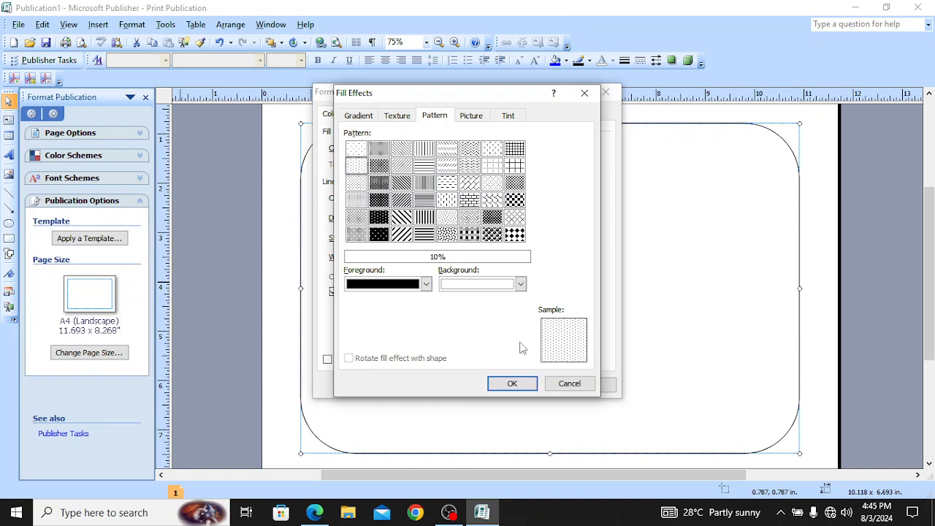
click(314, 512)
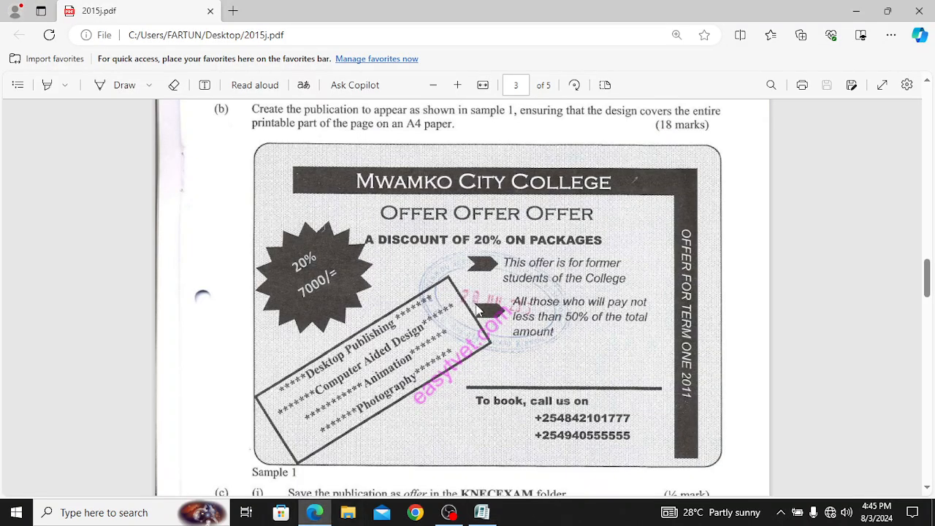
click(482, 512)
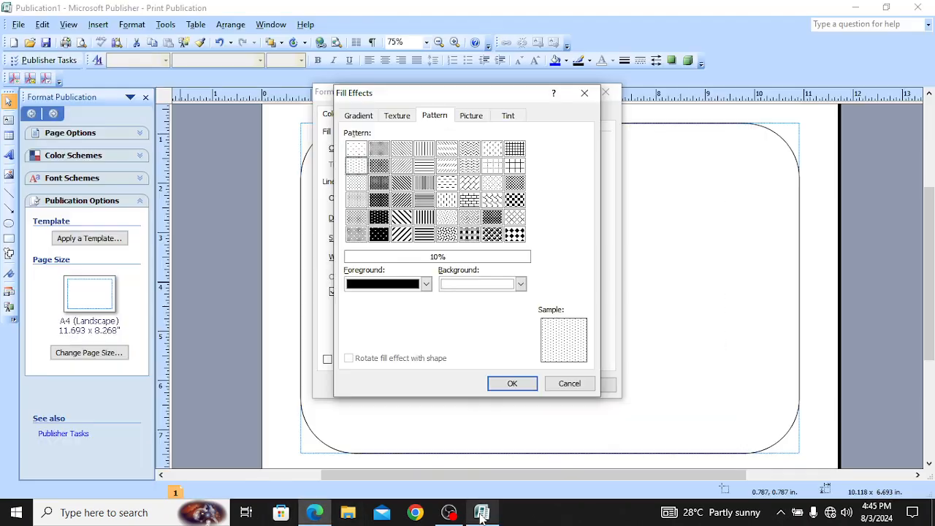
click(356, 150)
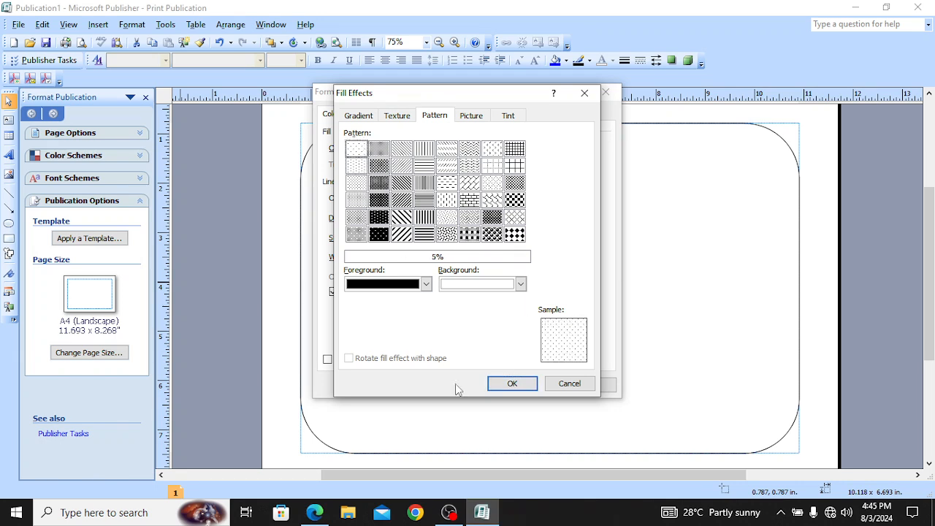
click(316, 514)
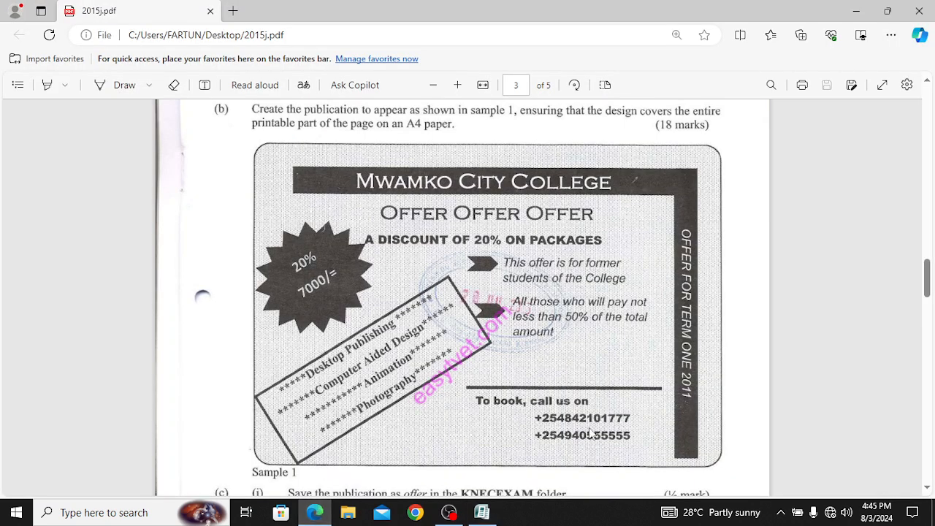
click(482, 513)
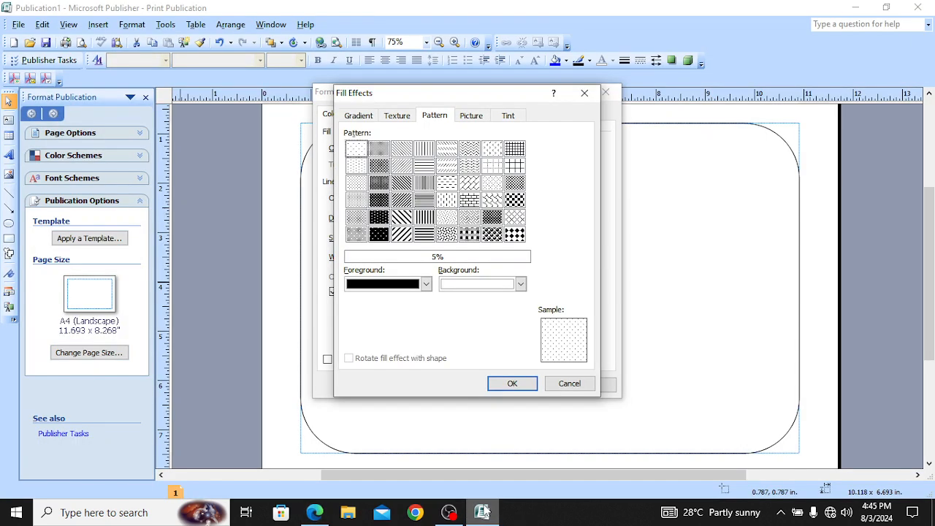
click(357, 169)
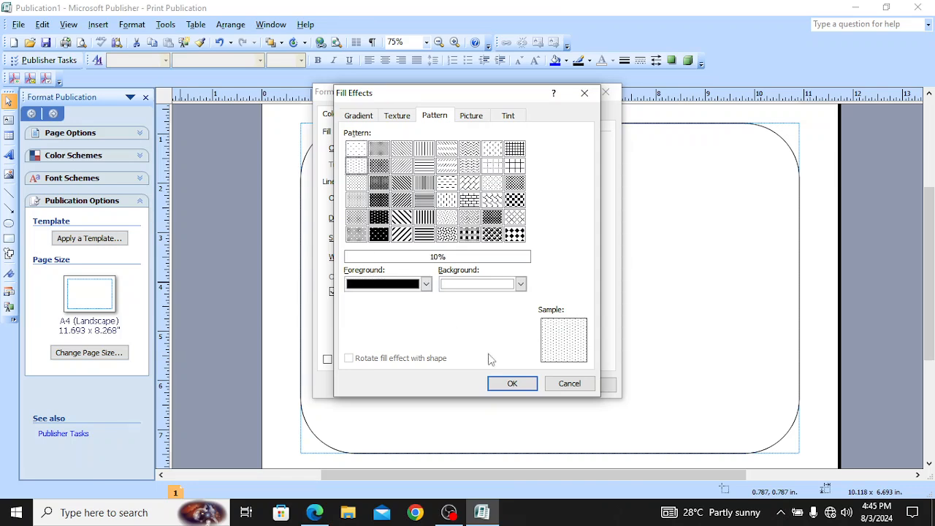
click(522, 387)
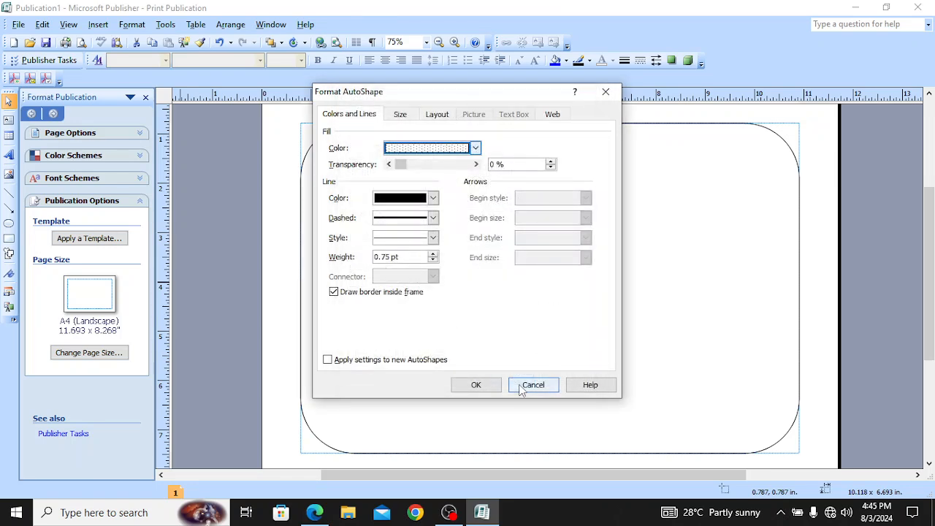
click(471, 387)
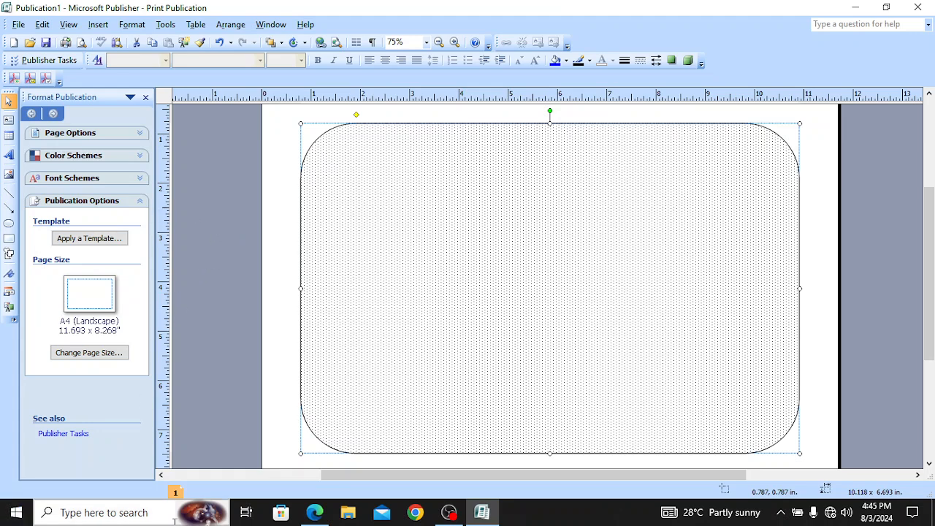
Step: Close the Format Publication pane and view the 2015j.pdf sample flyer in Edge
click(147, 97)
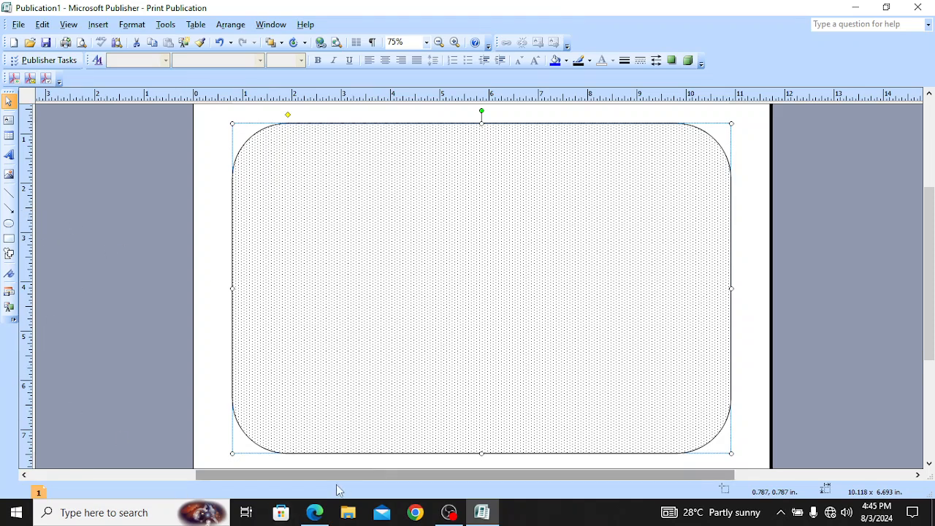
click(315, 513)
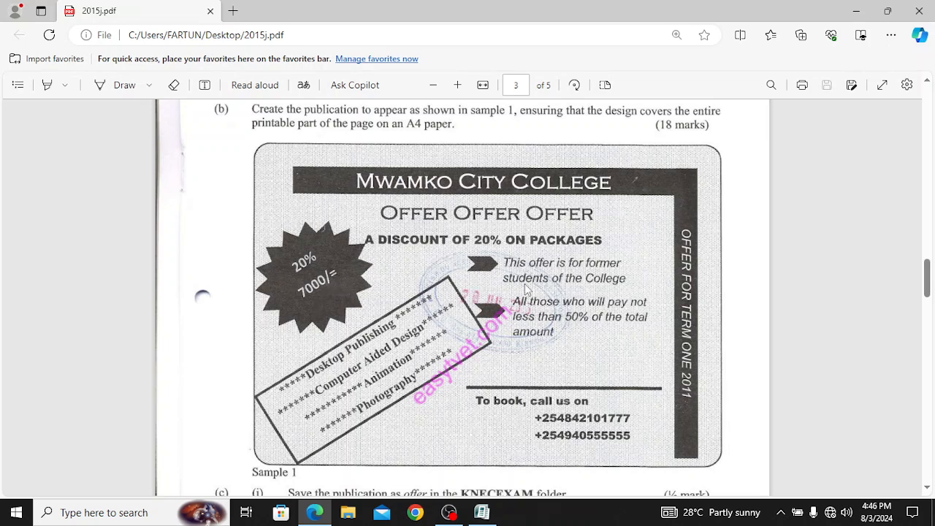
Step: Return to the Publisher flyer and open the Insert menu
click(479, 514)
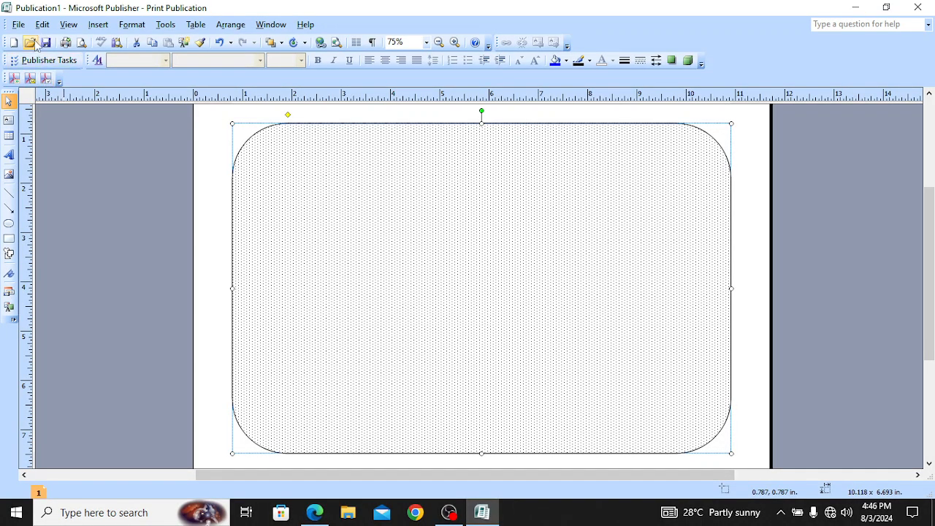
click(98, 25)
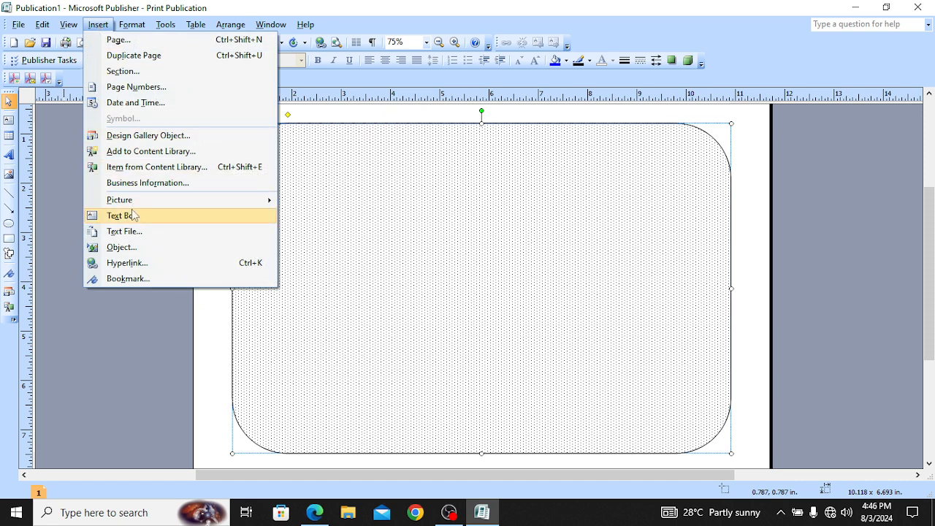
Step: Draw a 7.750 x 0.563 in. rectangle across the top inside the rounded frame
mouse_move(137, 201)
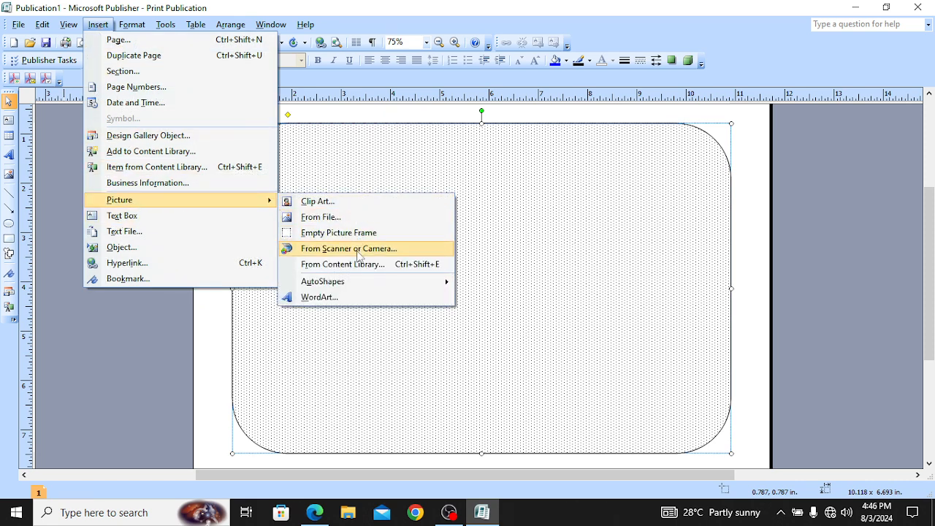
mouse_move(359, 280)
mouse_move(506, 324)
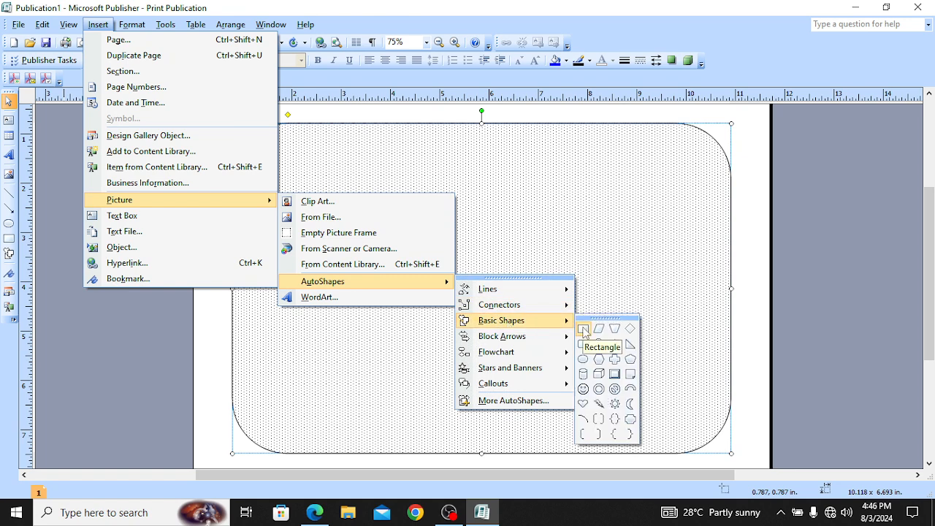
click(584, 329)
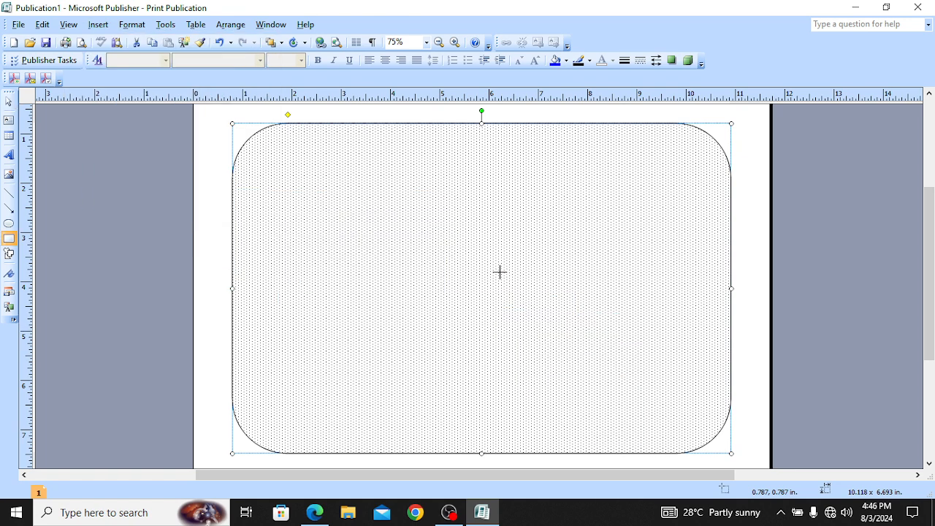
drag(295, 139, 678, 168)
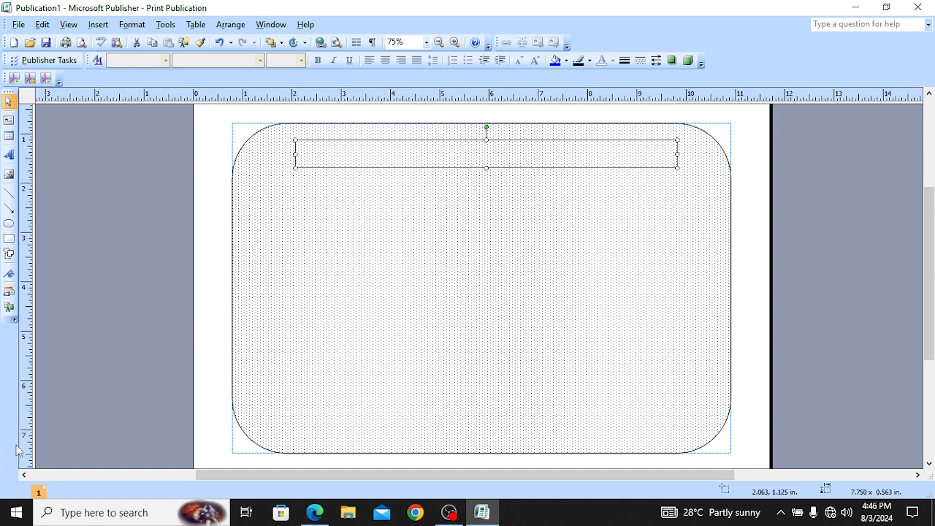
Step: Draw a 0.500 x 5.688 in. vertical bar down the right side from the top bar
click(12, 242)
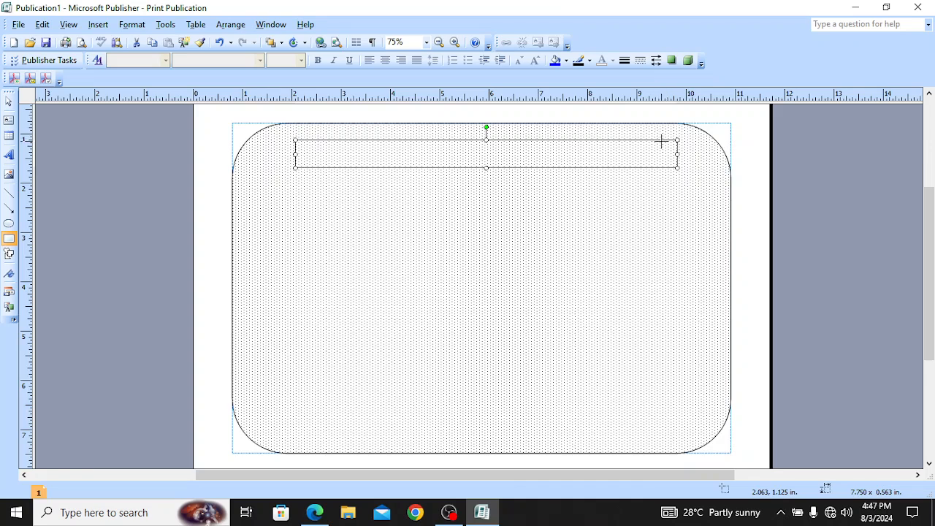
mouse_move(659, 140)
mouse_down()
mouse_move(684, 152)
mouse_move(690, 170)
mouse_move(682, 420)
mouse_up()
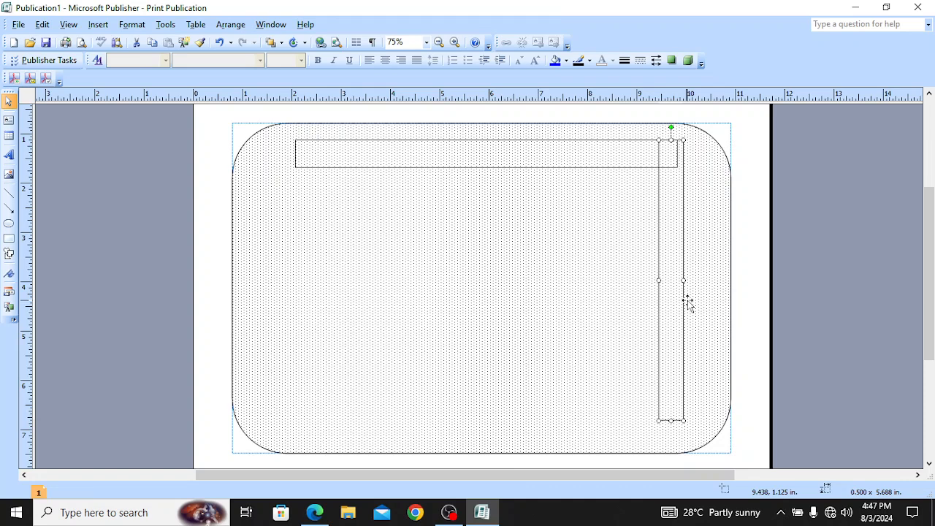
Step: Select the top bar and the right-side bar together and group them
click(526, 157)
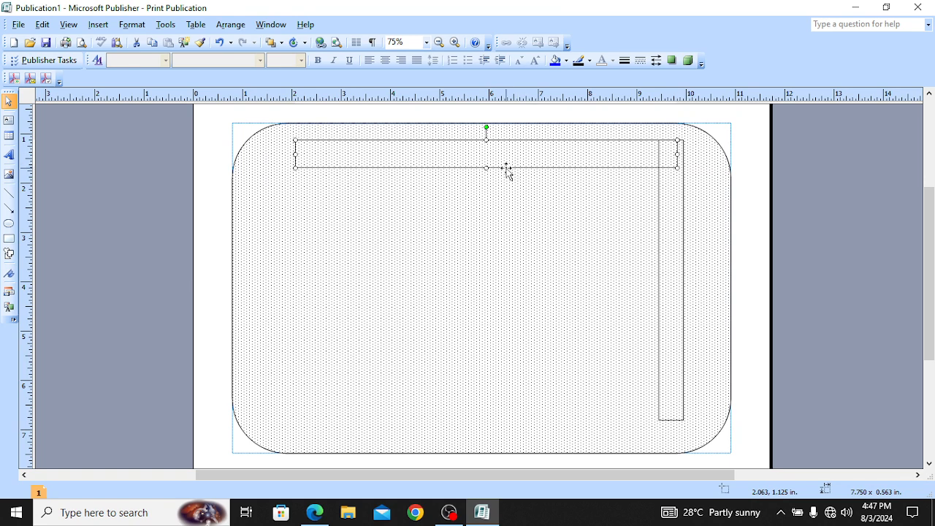
shift+click(676, 229)
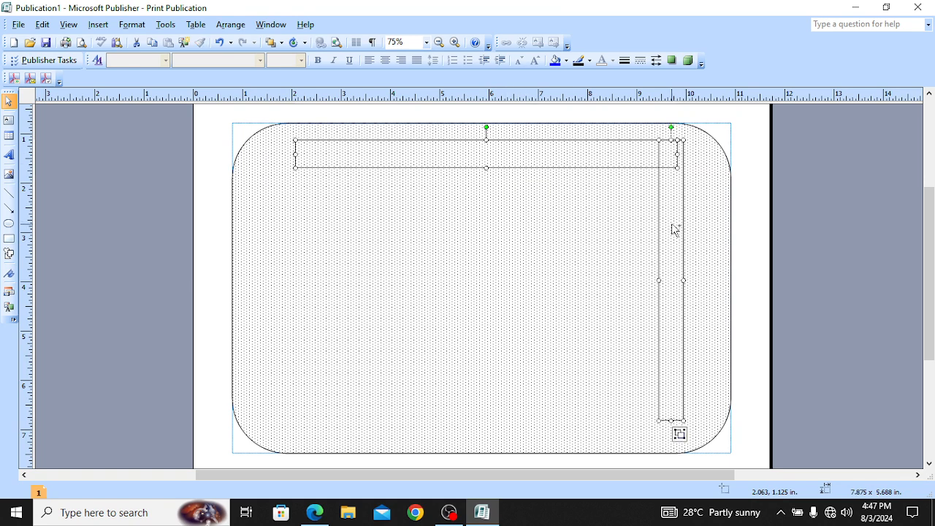
right_click(675, 228)
mouse_move(740, 399)
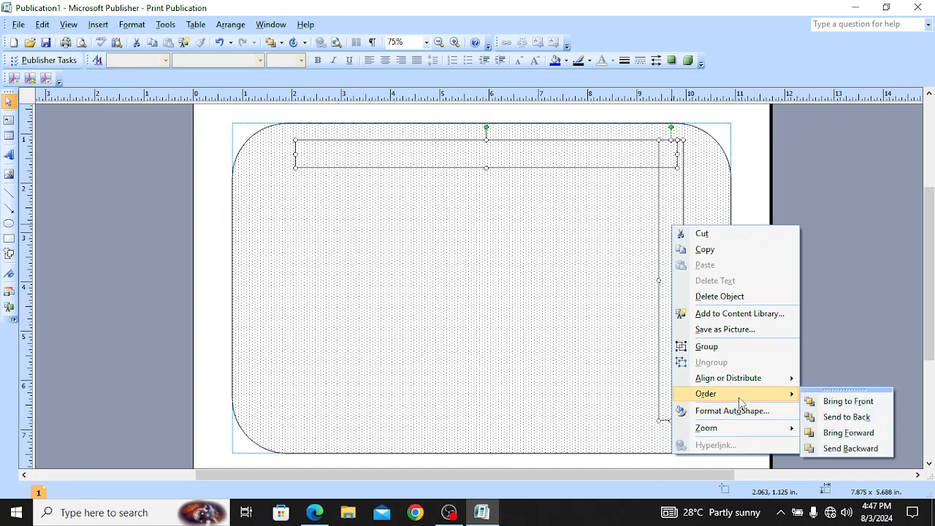
click(707, 346)
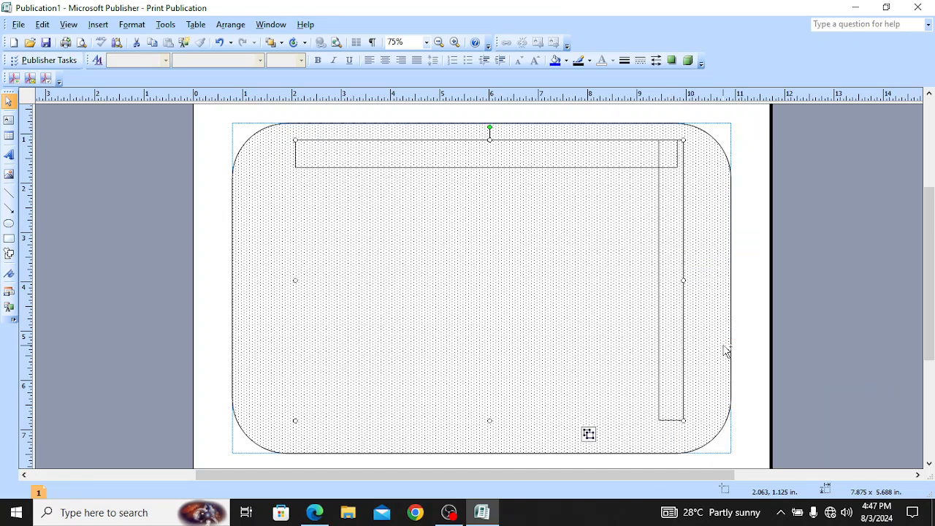
Step: Undo the accidental drag so the L-shaped header stays at the top, then reselect the top bar
click(555, 161)
drag(555, 161, 515, 317)
key(ctrl+z)
key(ctrl+z)
key(ctrl+z)
key(ctrl+z)
key(ctrl+y)
key(ctrl+y)
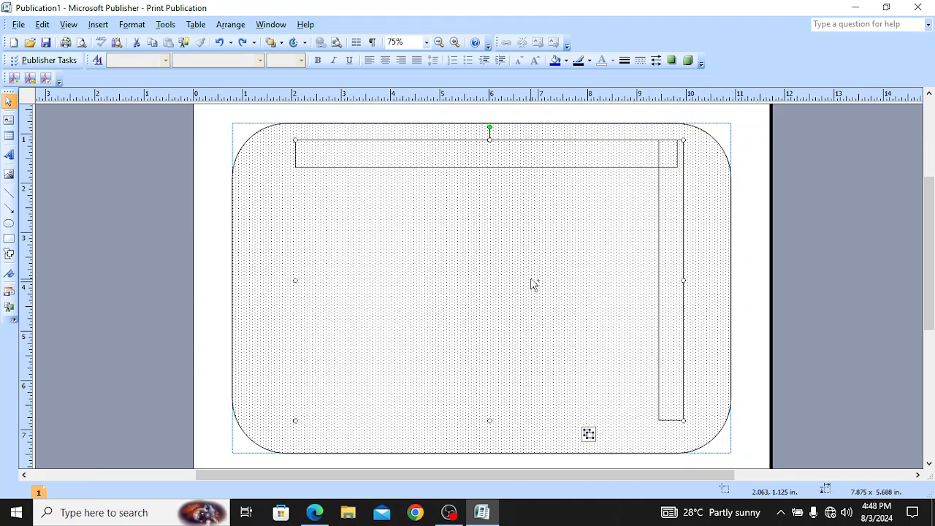
click(845, 264)
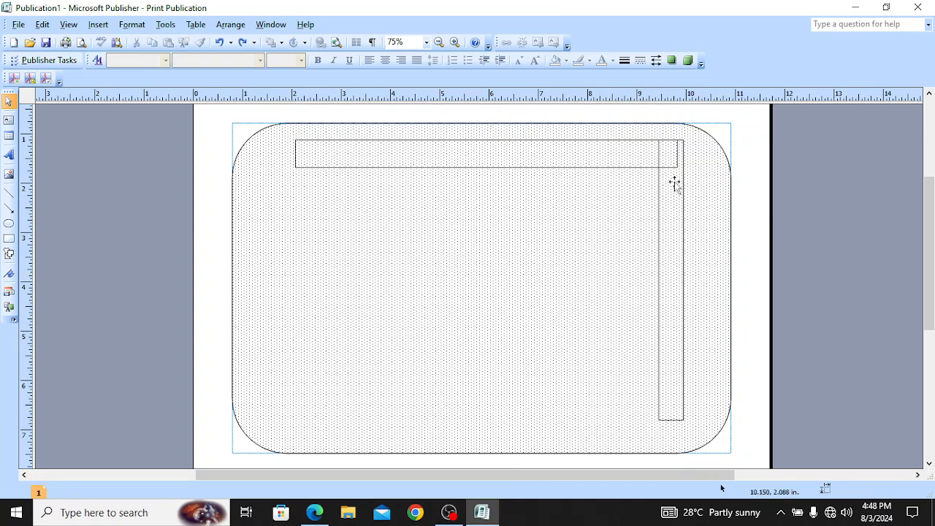
click(504, 160)
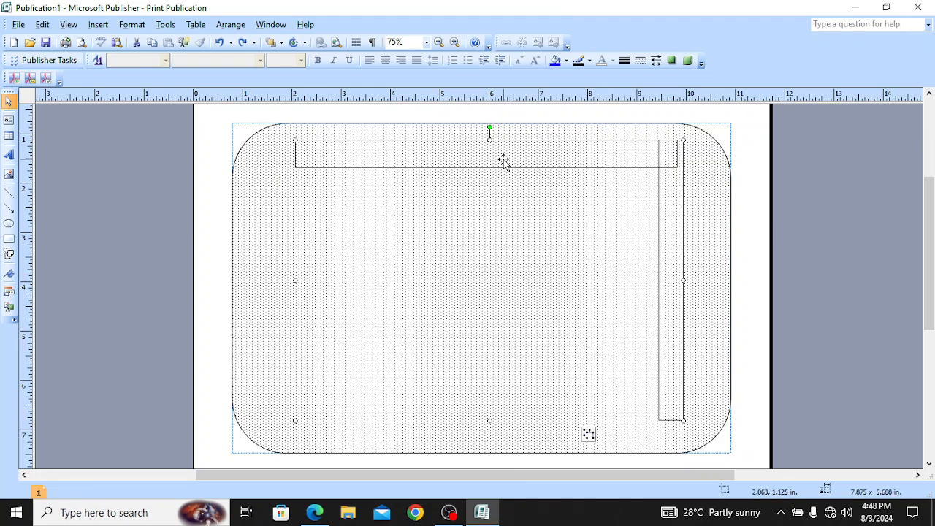
click(542, 149)
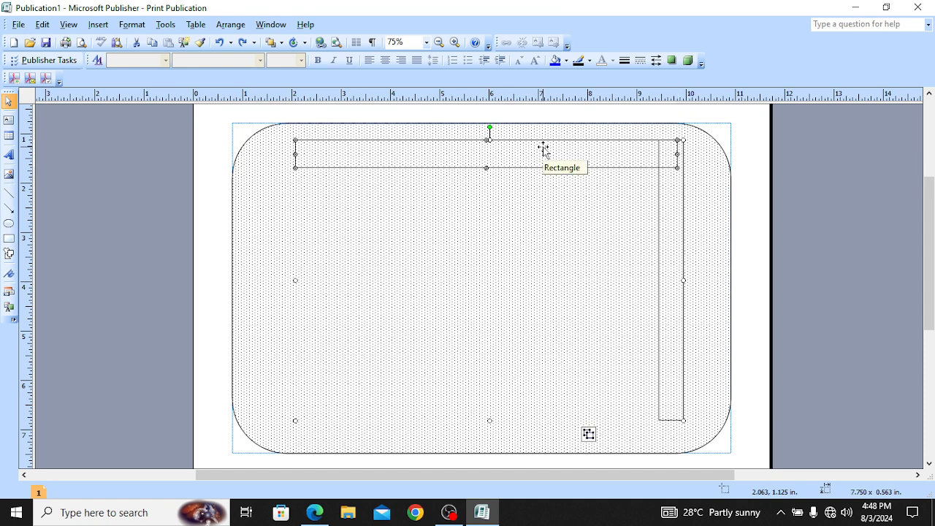
click(142, 28)
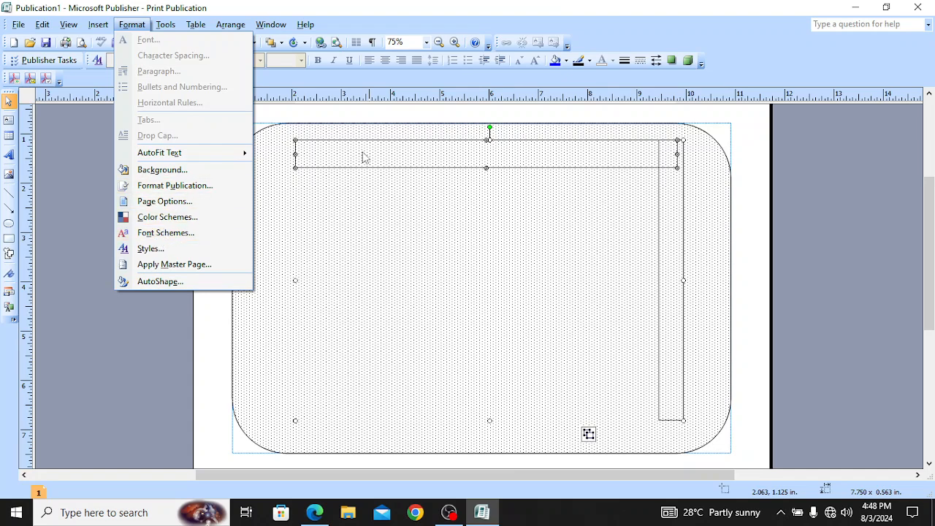
Step: Apply a black Fill Color to the top bar, then to the right-side bar
click(478, 200)
click(482, 155)
click(482, 157)
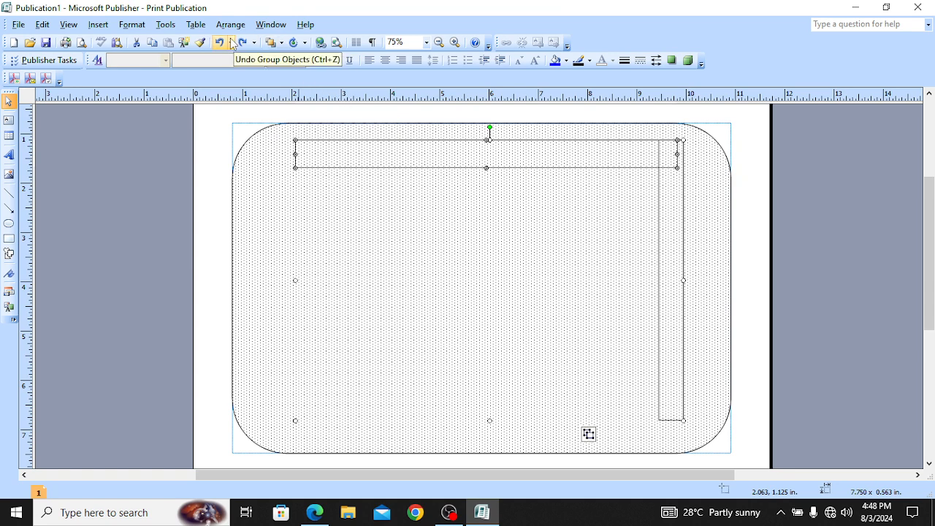
click(566, 62)
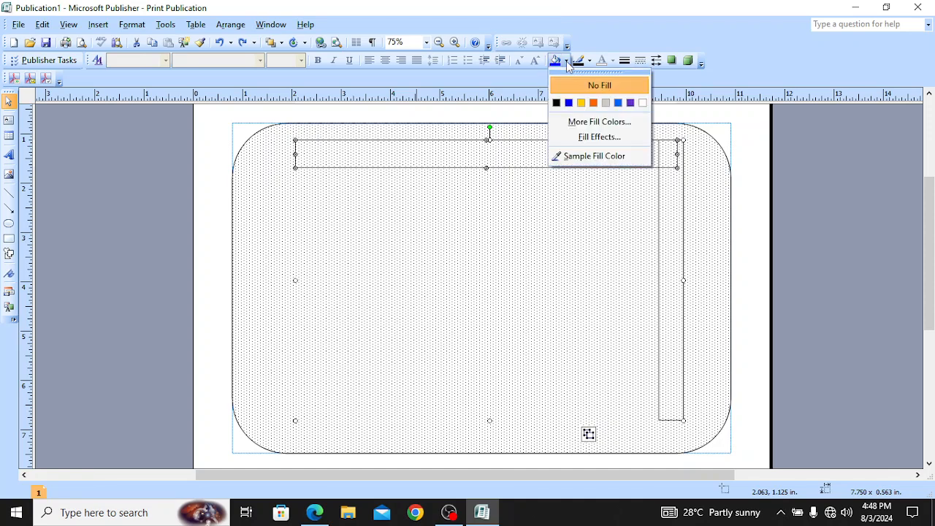
click(557, 104)
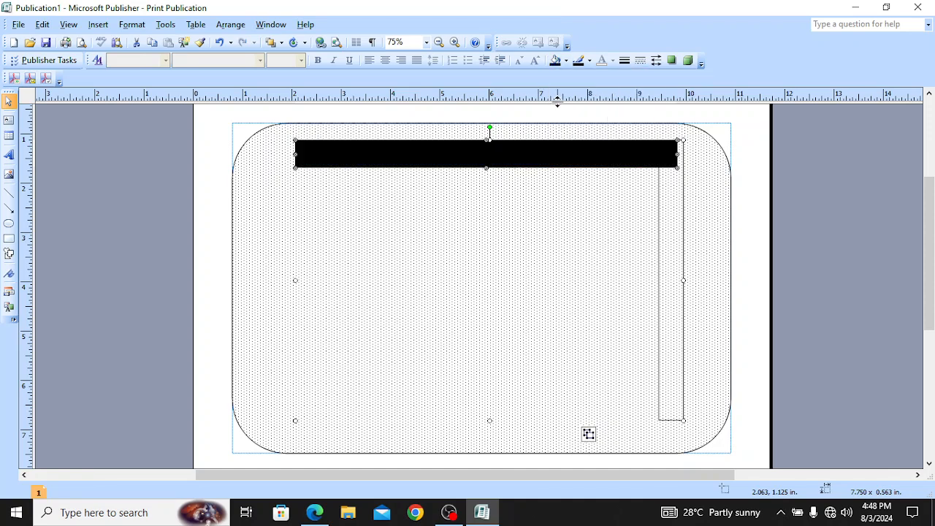
click(674, 242)
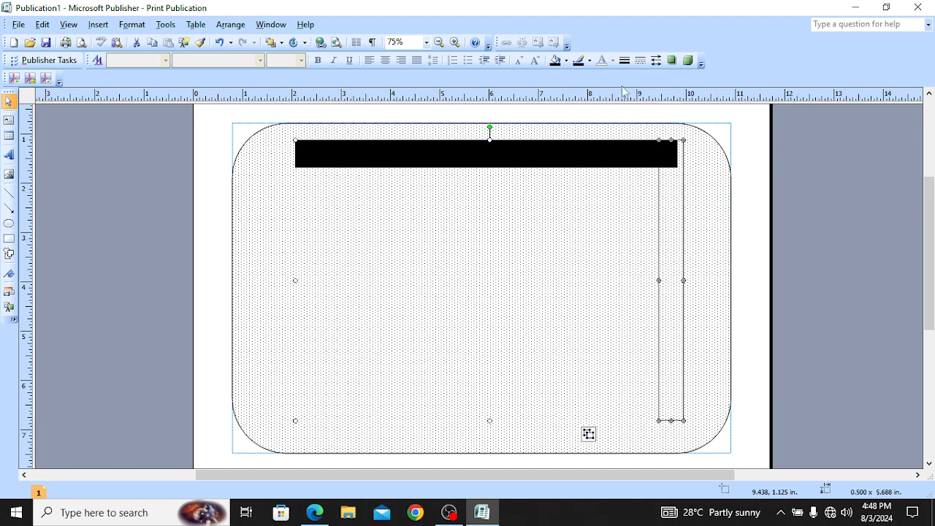
click(566, 61)
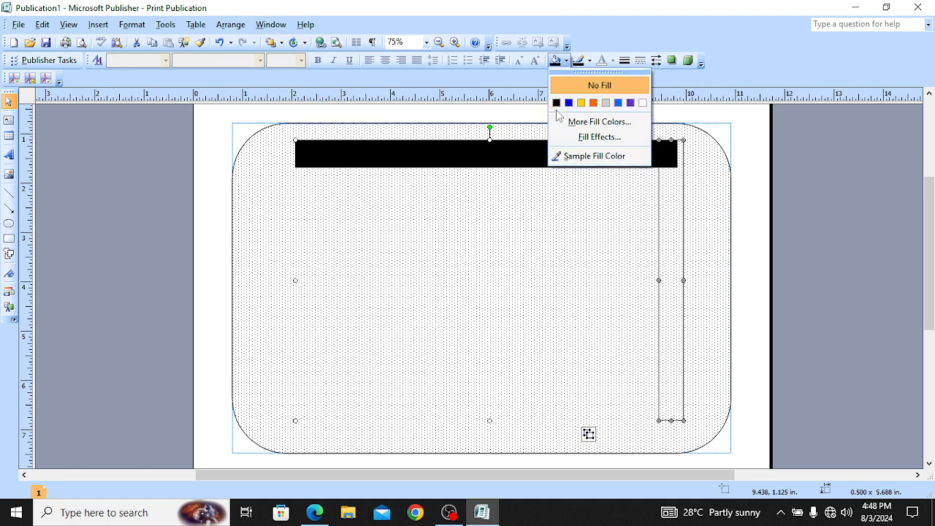
click(556, 103)
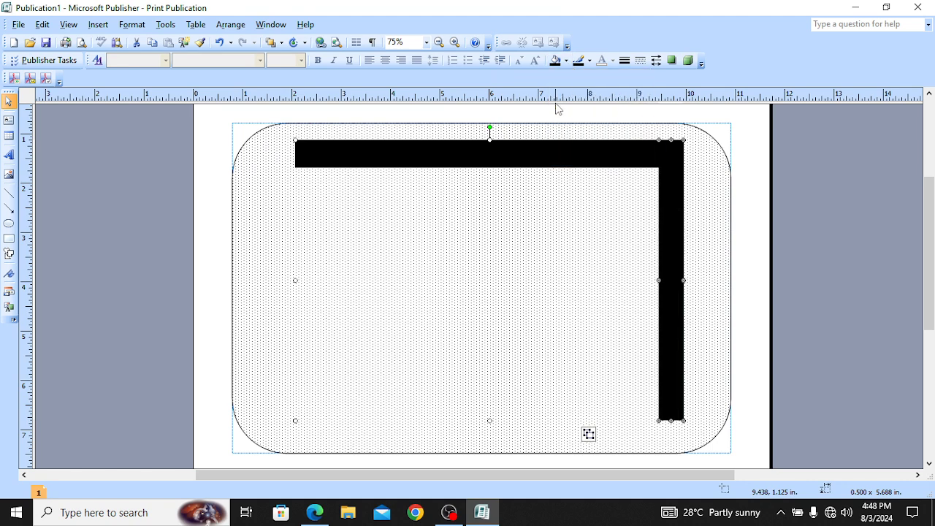
click(911, 195)
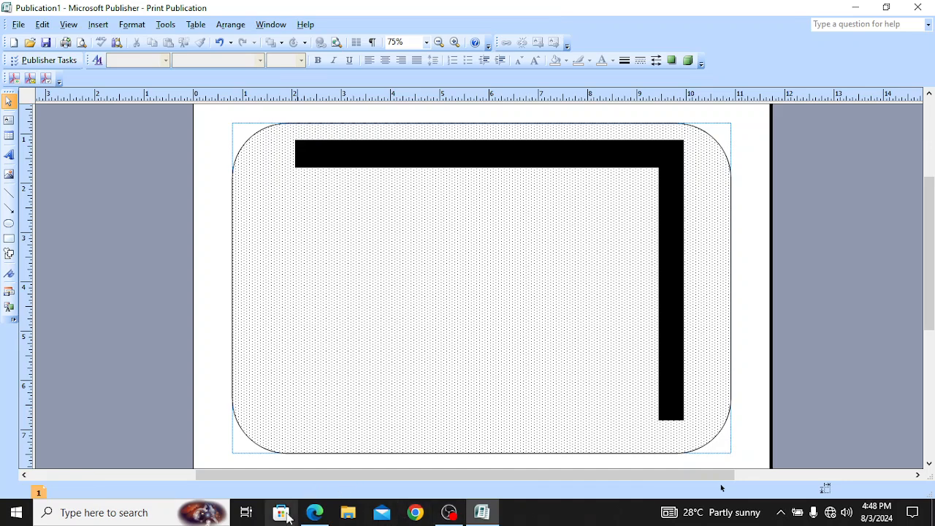
click(311, 513)
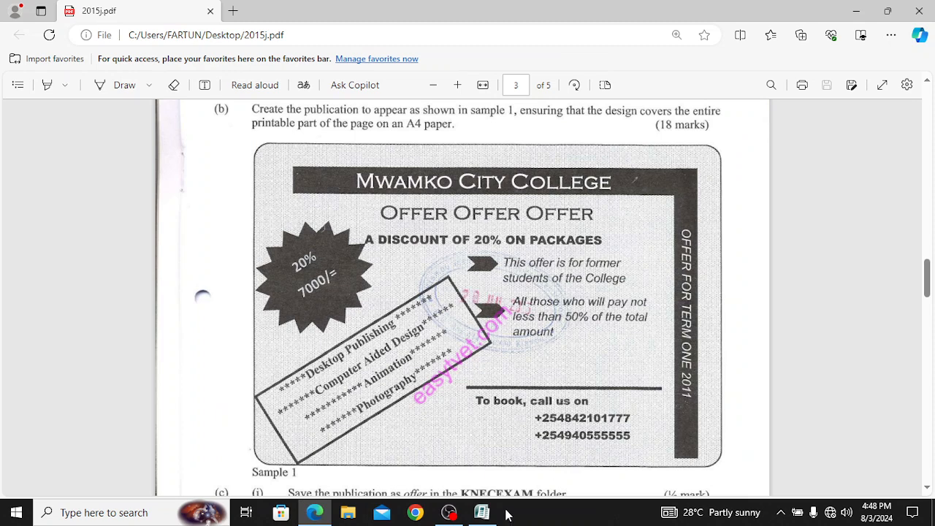
click(477, 514)
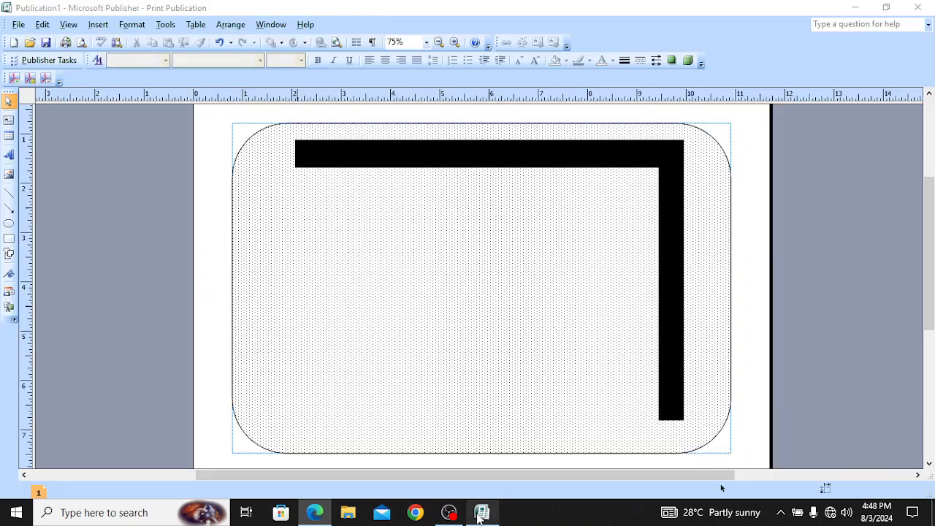
Step: Add Text to the black top bar, then view the 2015j.pdf sample flyer in Edge
click(413, 159)
click(497, 153)
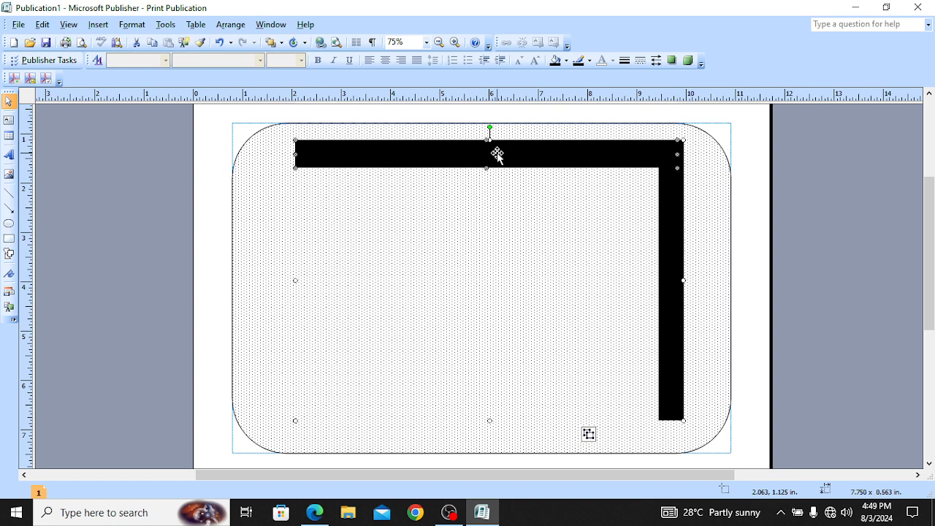
right_click(497, 153)
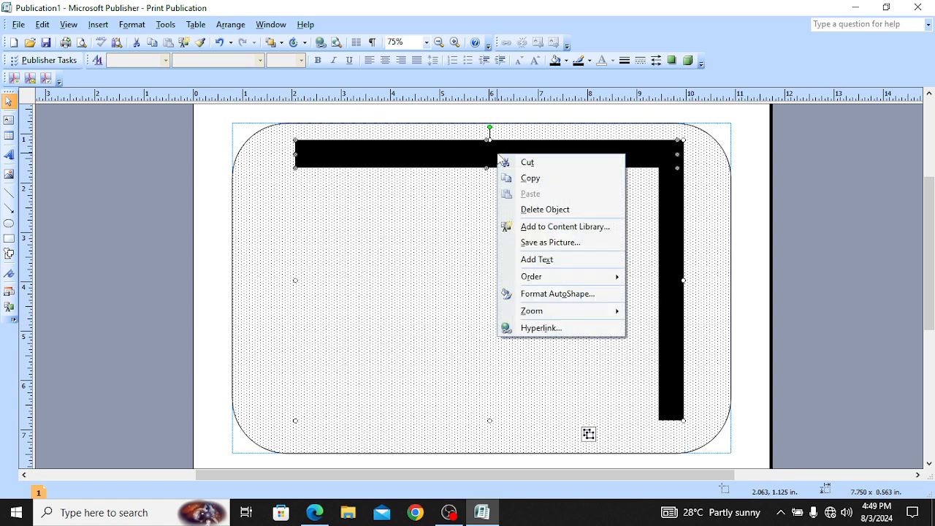
click(546, 260)
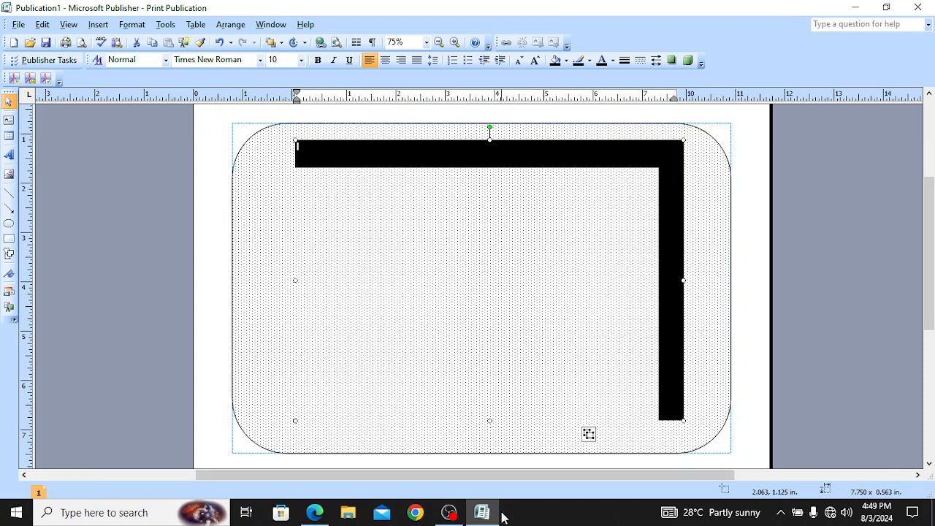
click(314, 512)
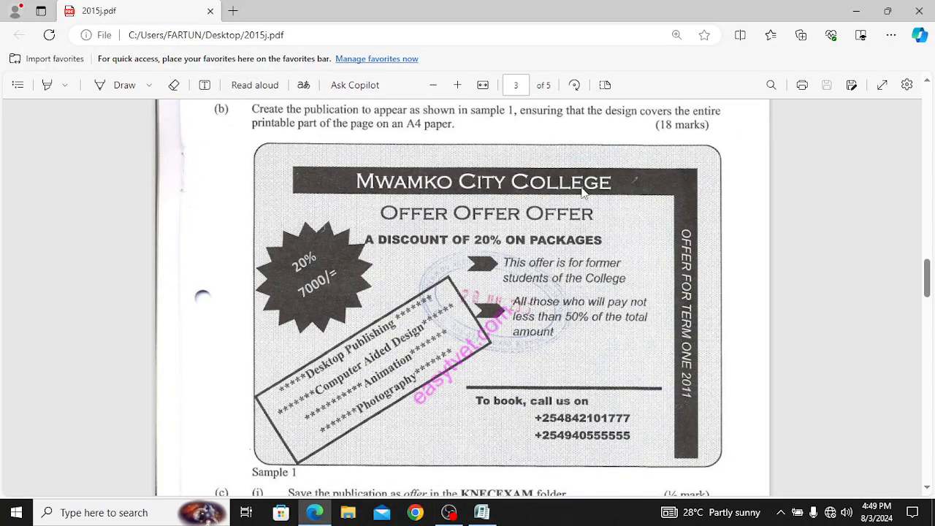
Step: Set the font colour to white and type MWAMKO CITY COLLEGE in the black bar, checking the sample
mouse_move(490, 515)
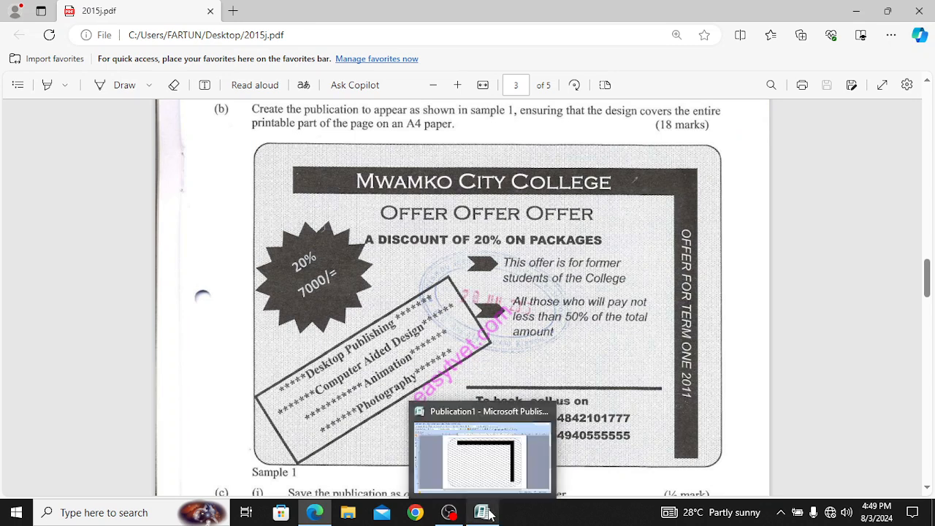
click(493, 467)
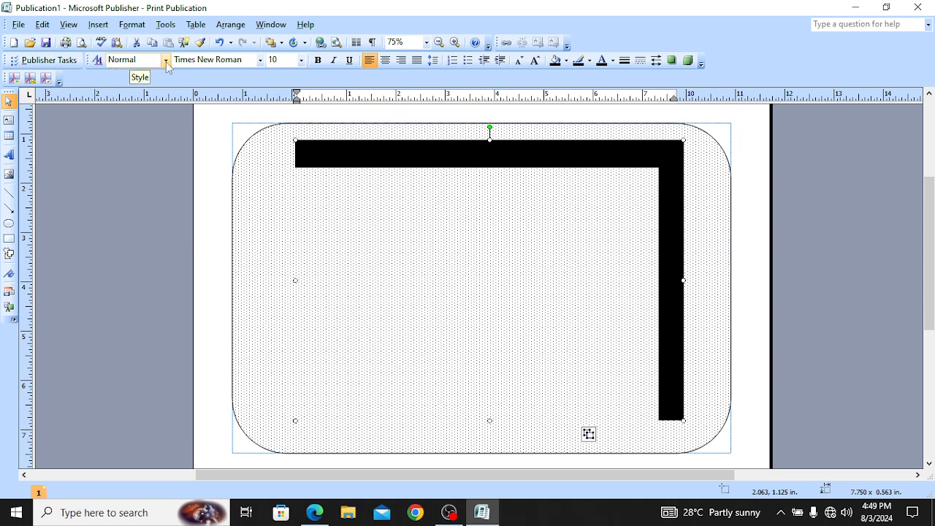
click(614, 63)
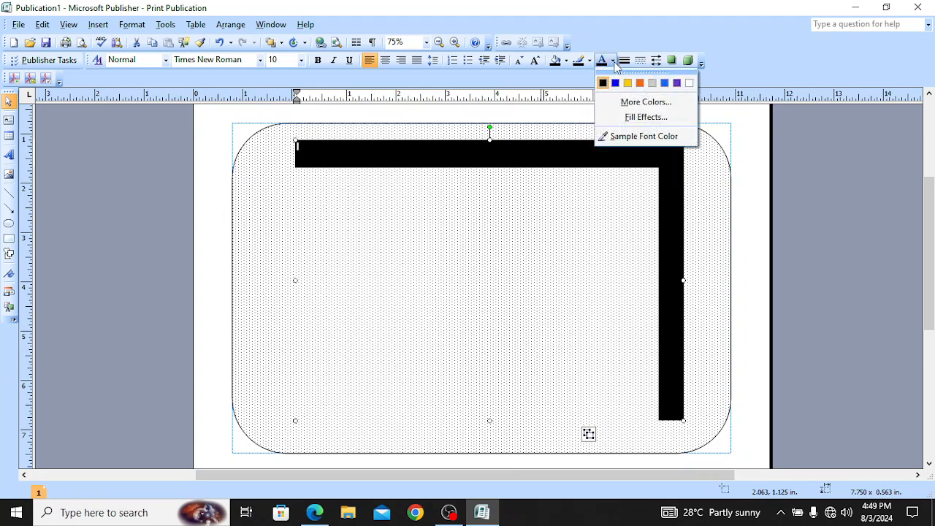
click(560, 74)
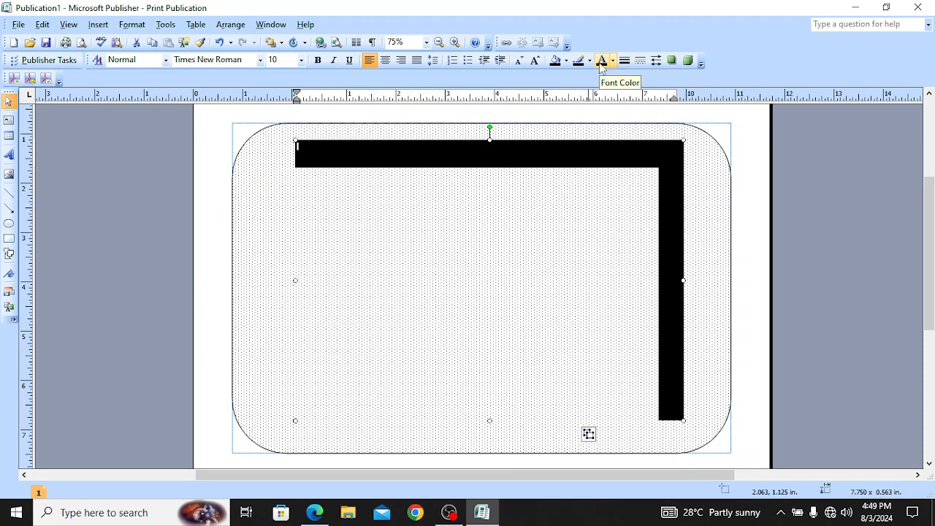
click(614, 62)
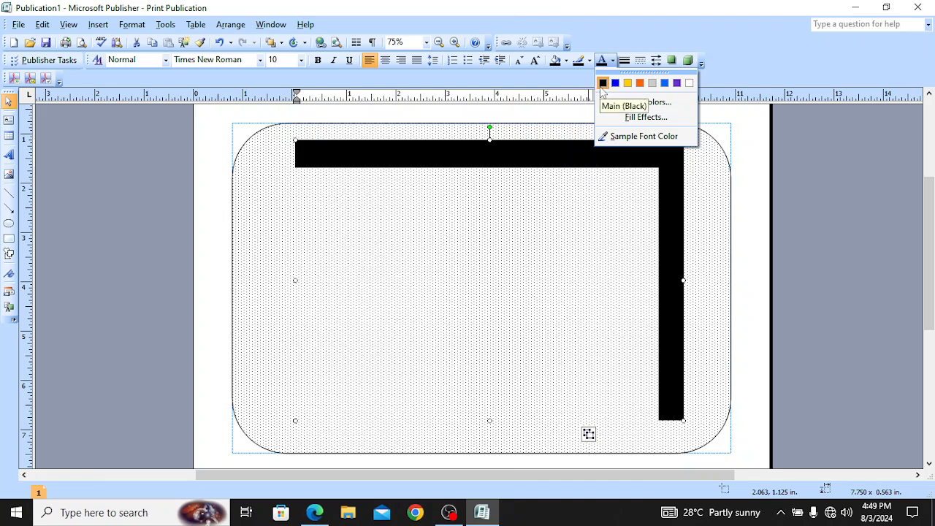
click(689, 84)
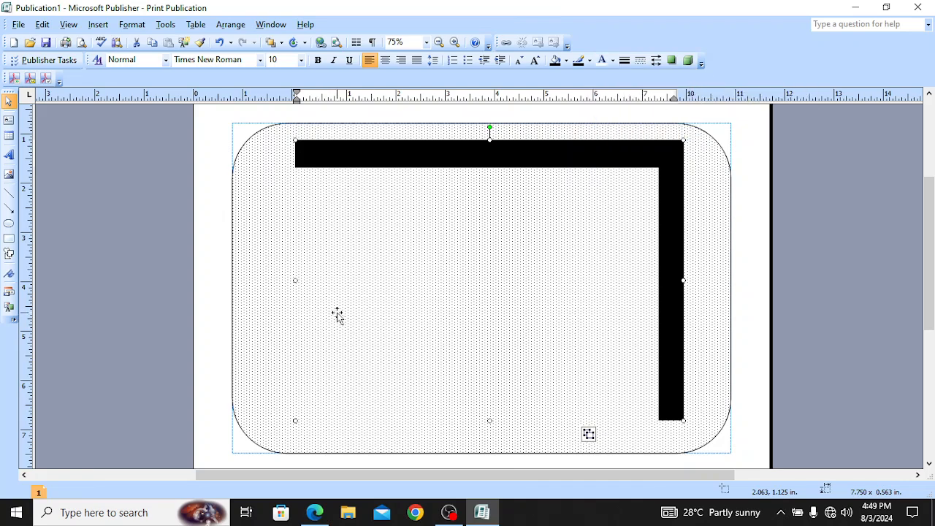
text(MWAMKO CITY COLLEGE)
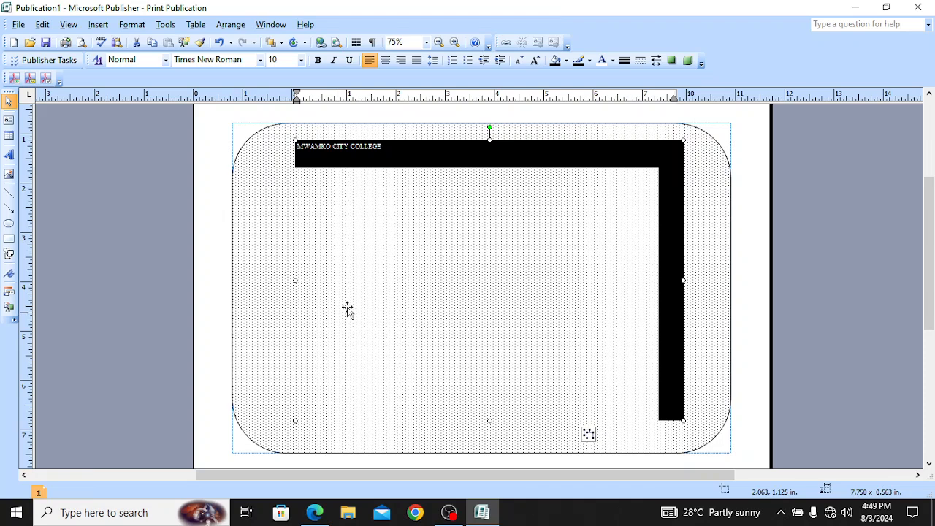
click(314, 512)
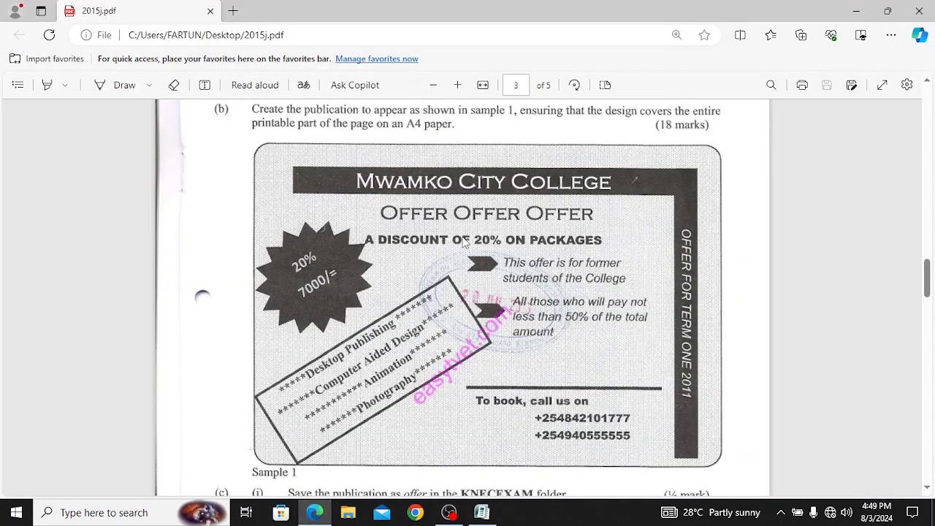
click(492, 513)
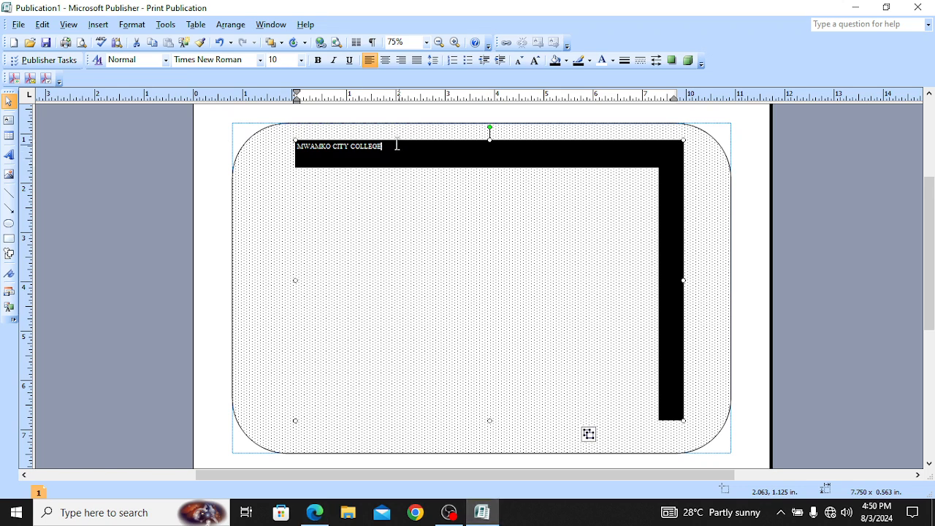
Step: Select the whole title, grow it to 29 pt with Ctrl+], and compare with the sample PDF
key(ctrl+a)
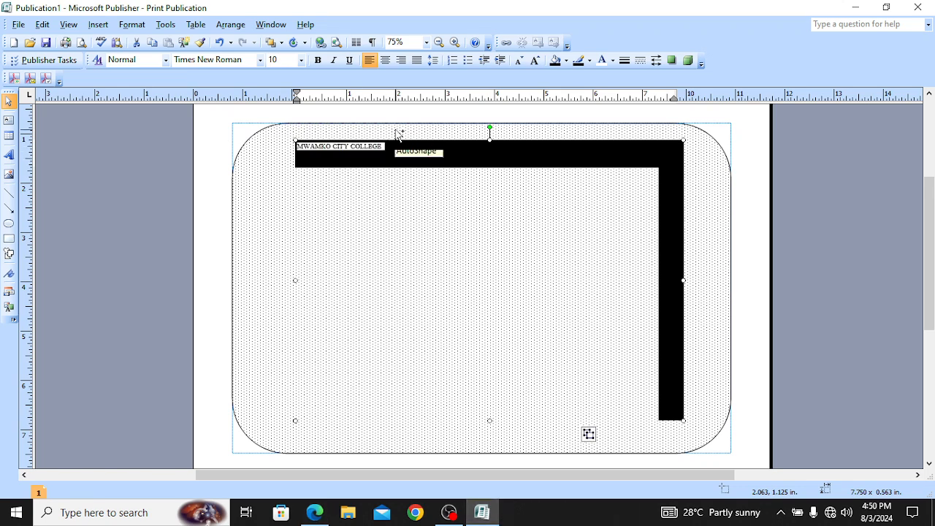
key(ctrl+])
key(ctrl+])
key(ctrl+])
key(ctrl+])
key(ctrl+])
key(ctrl+])
key(ctrl+])
key(ctrl+])
key(ctrl+])
key(ctrl+])
key(ctrl+])
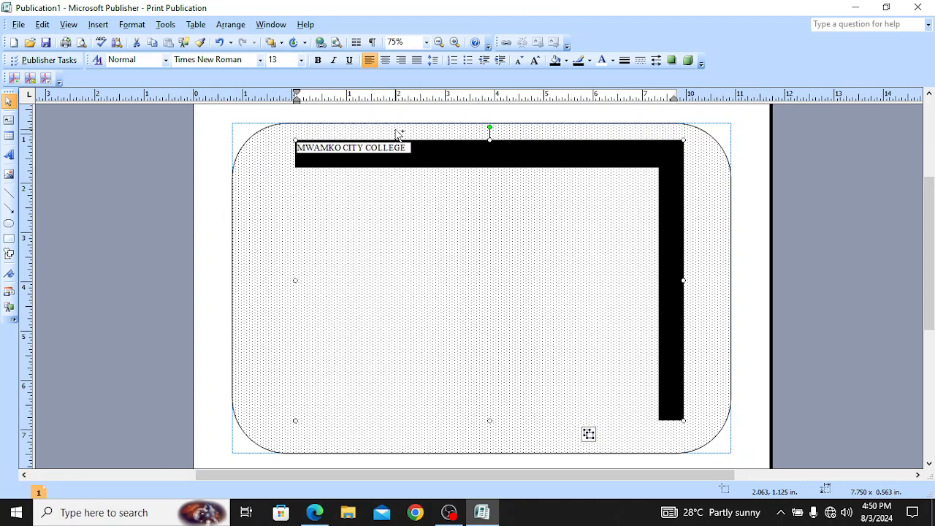
key(ctrl+])
key(ctrl+])
key(ctrl+])
key(ctrl+])
key(ctrl+])
key(ctrl+])
key(ctrl+])
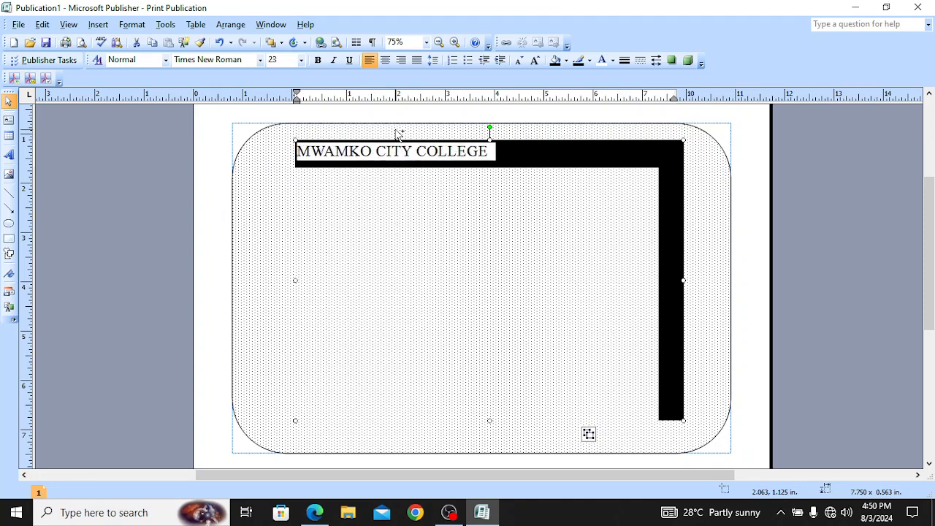
key(ctrl+])
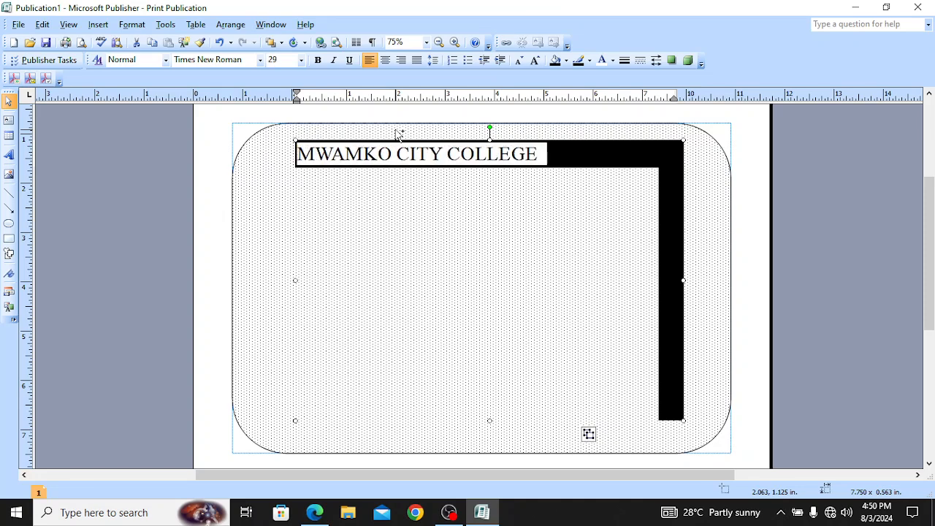
click(540, 227)
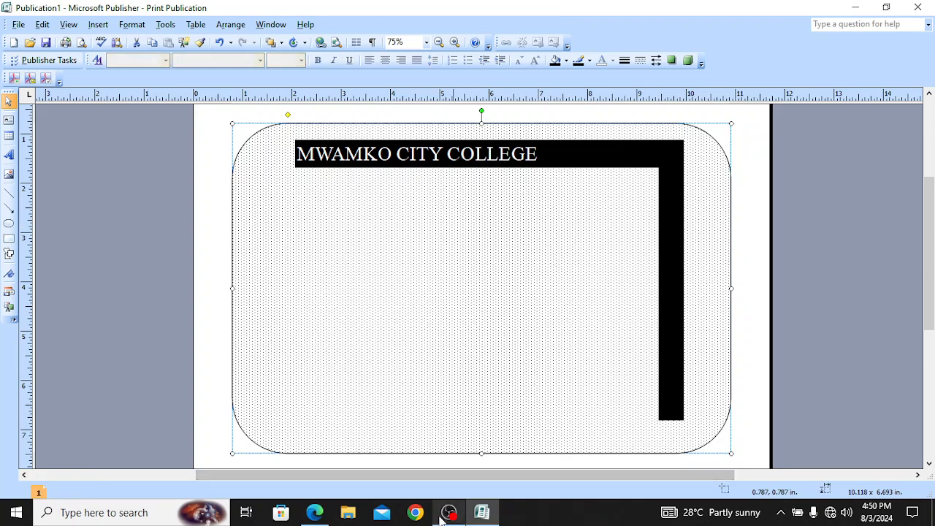
click(314, 513)
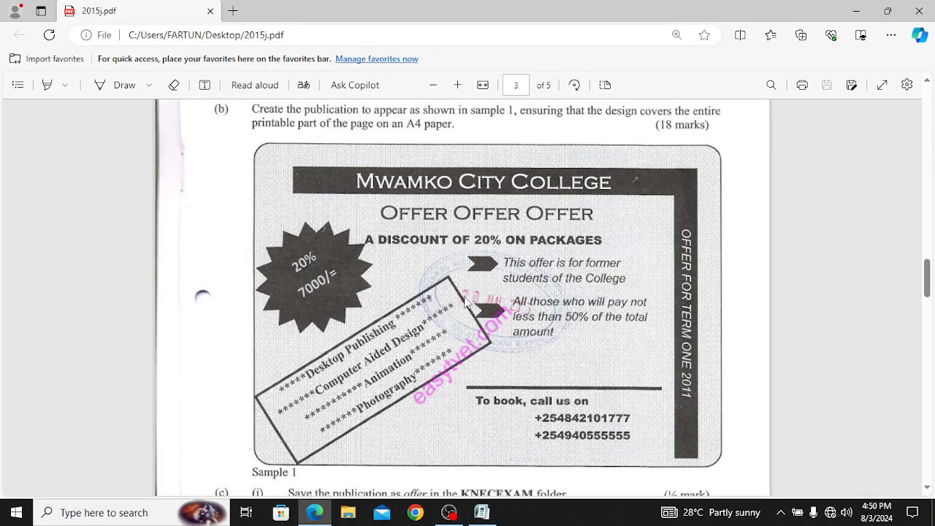
click(477, 513)
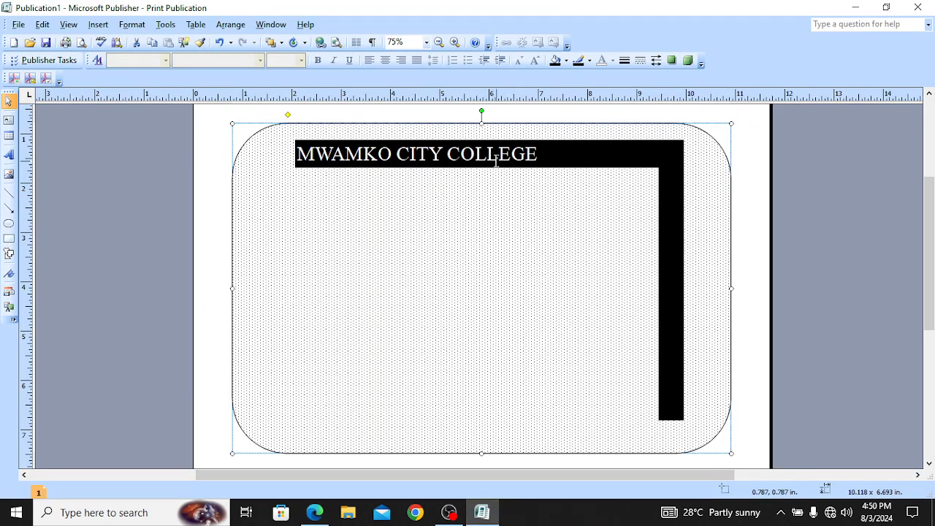
Step: Centre the whole MWAMKO CITY COLLEGE title with Ctrl+E, then switch to the sample flyer PDF
click(530, 154)
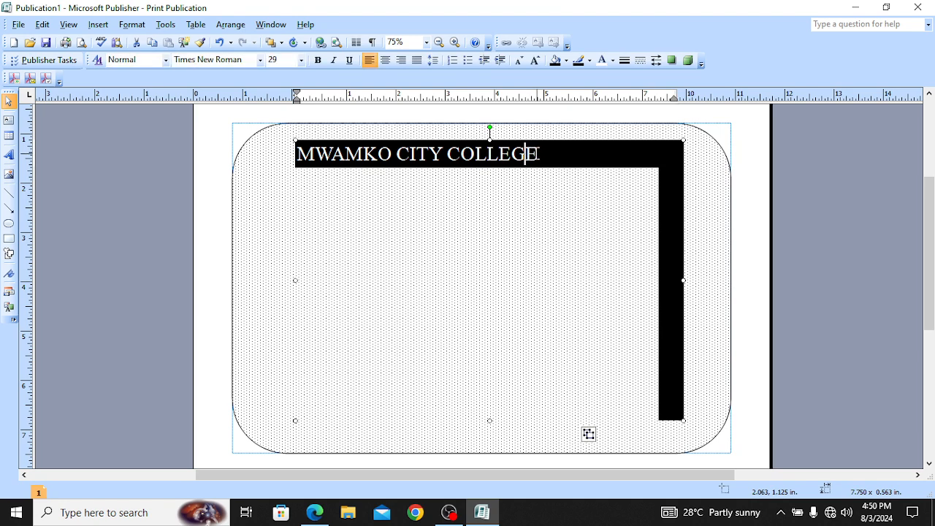
triple_click(539, 154)
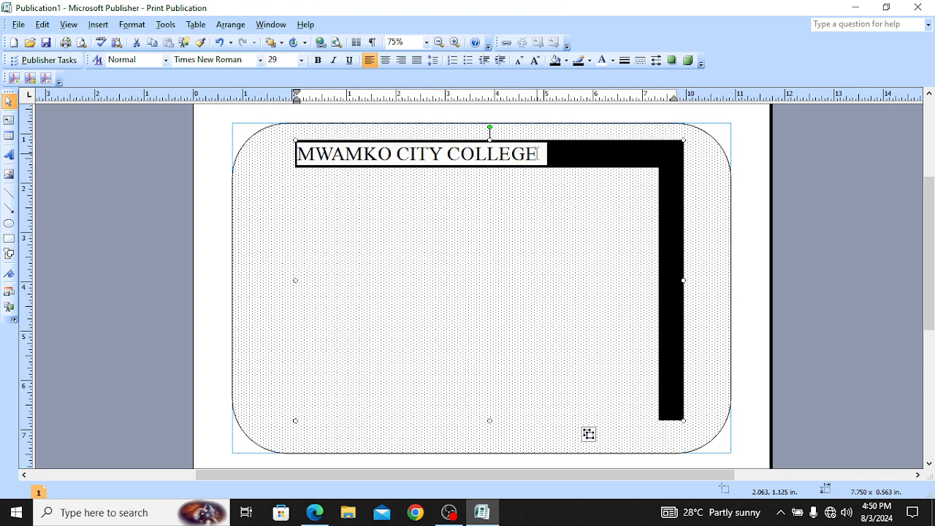
key(ctrl+e)
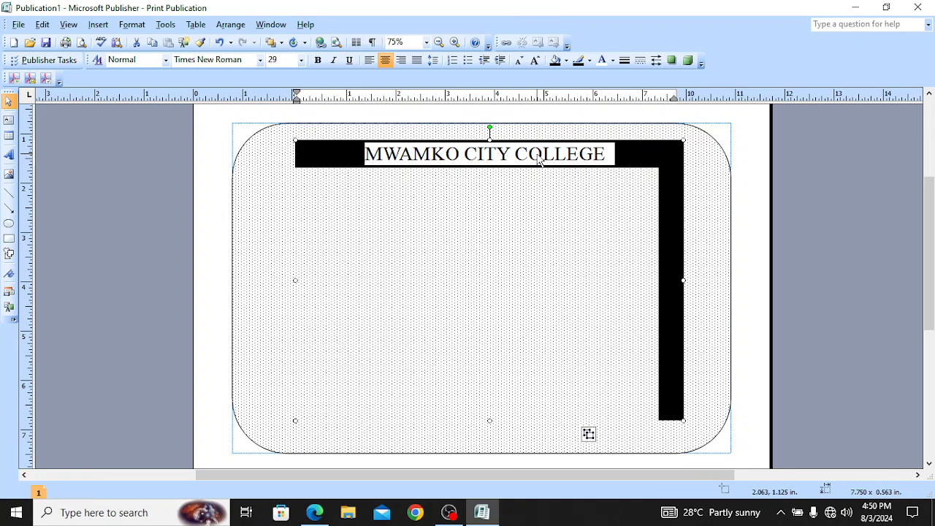
click(524, 230)
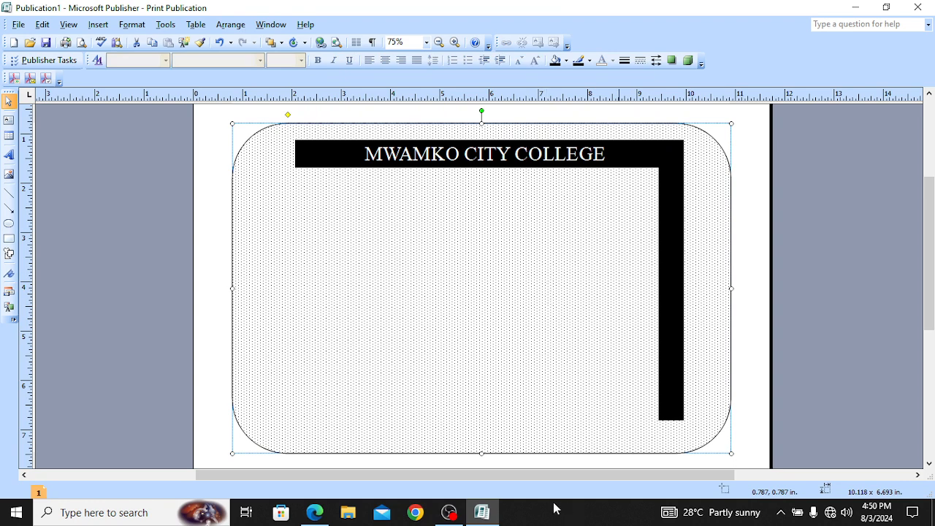
click(315, 512)
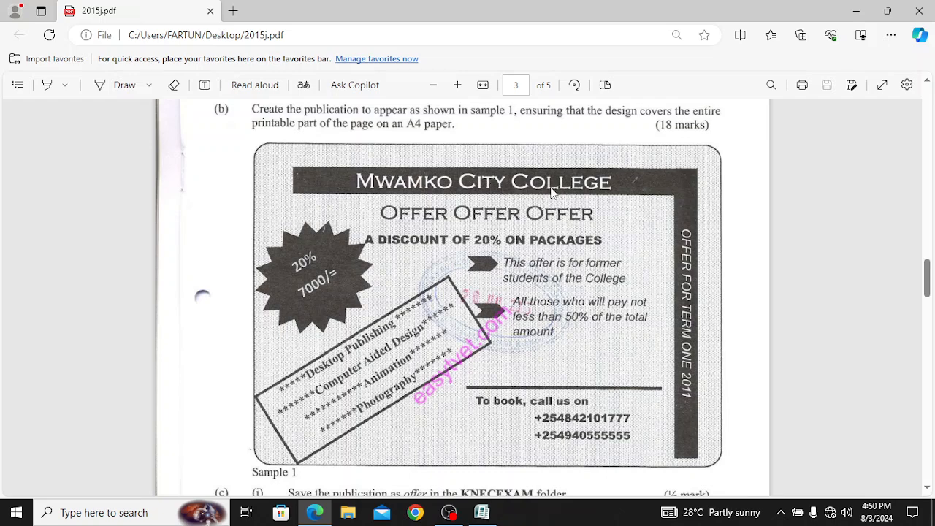
Step: Back in the flyer, select the title and rounded rectangle, then compare against the sample PDF again
click(481, 512)
click(446, 153)
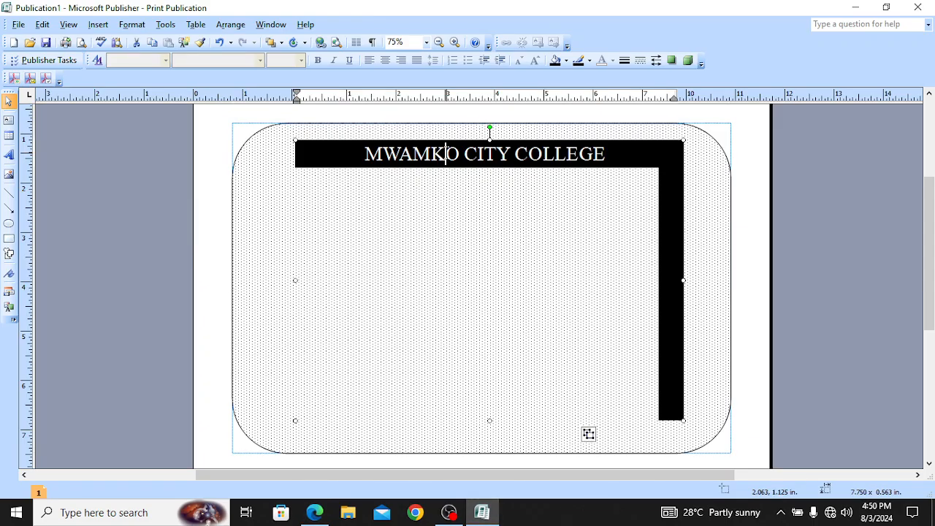
click(533, 283)
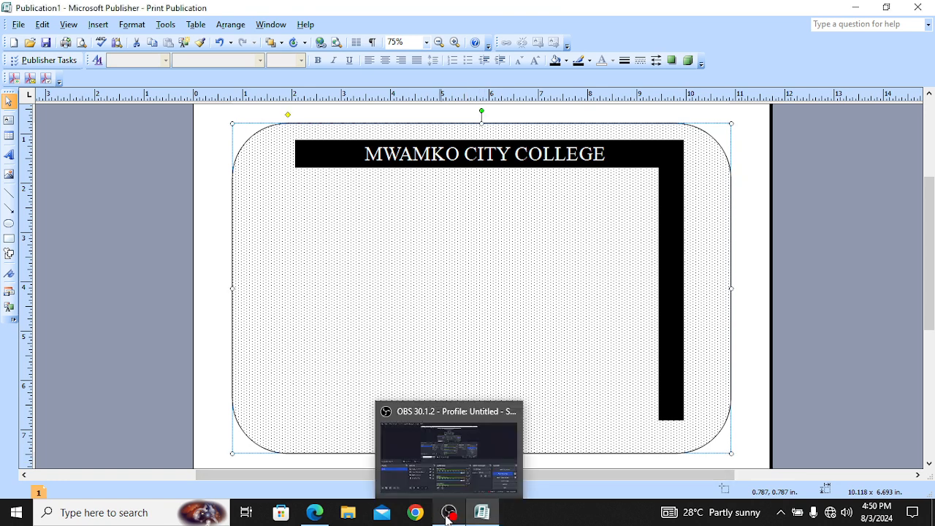
mouse_move(325, 517)
click(332, 472)
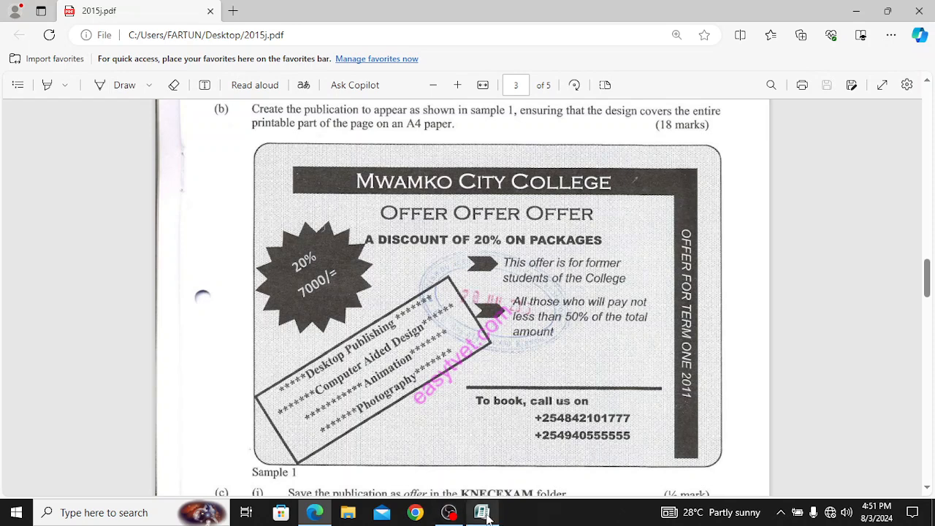
mouse_move(488, 516)
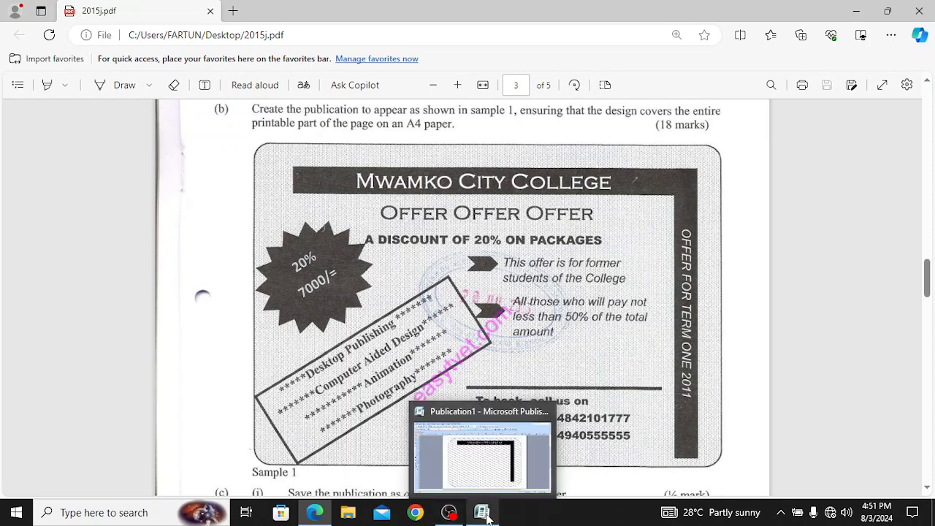
click(487, 475)
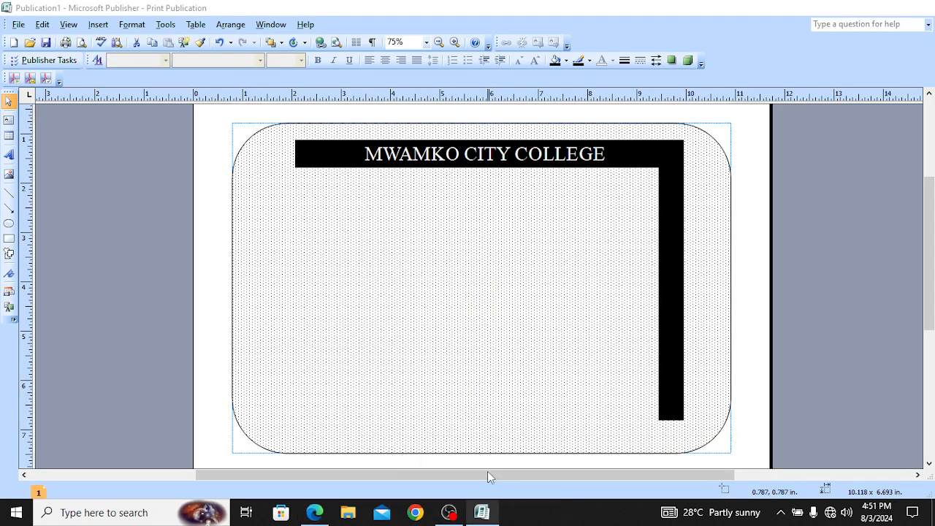
right_click(673, 243)
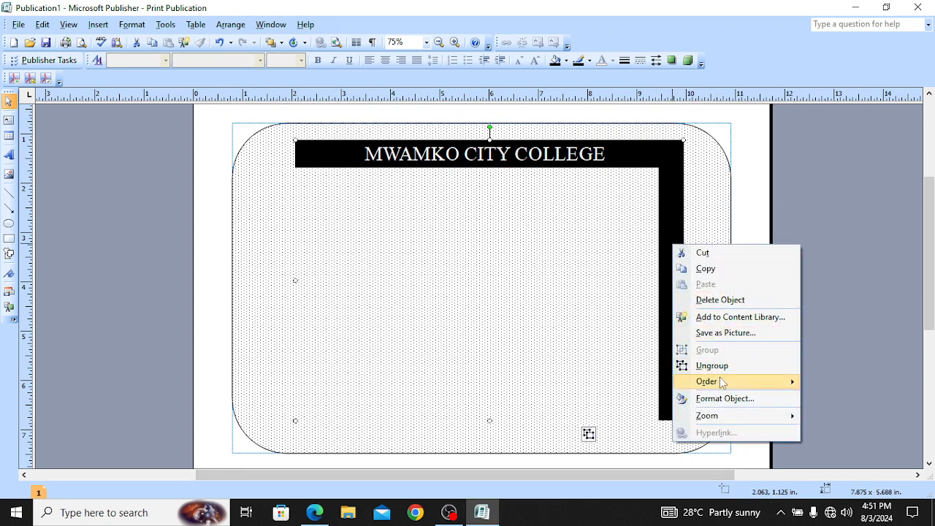
click(673, 192)
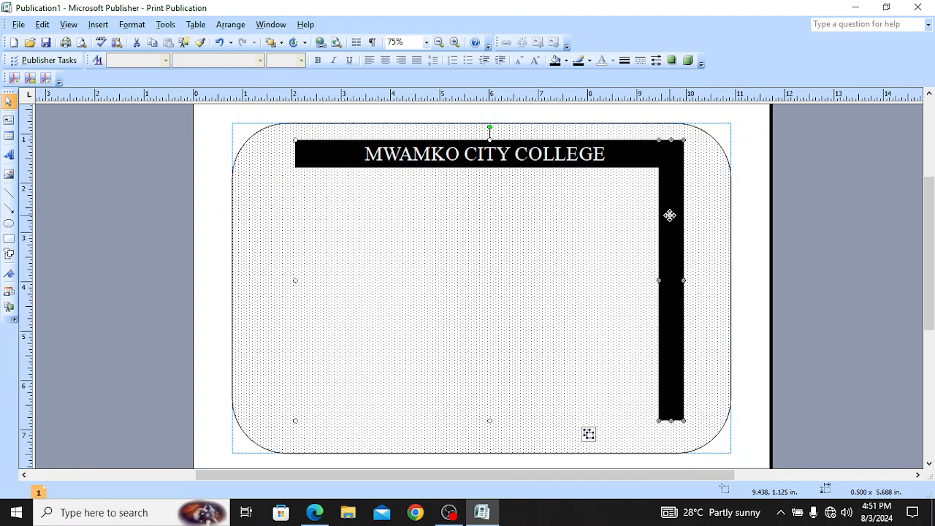
right_click(668, 215)
click(718, 326)
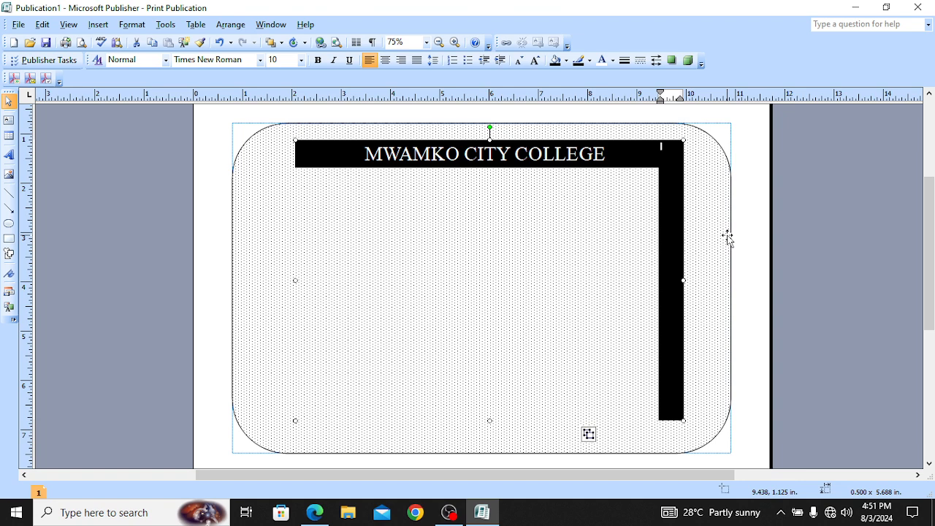
click(489, 262)
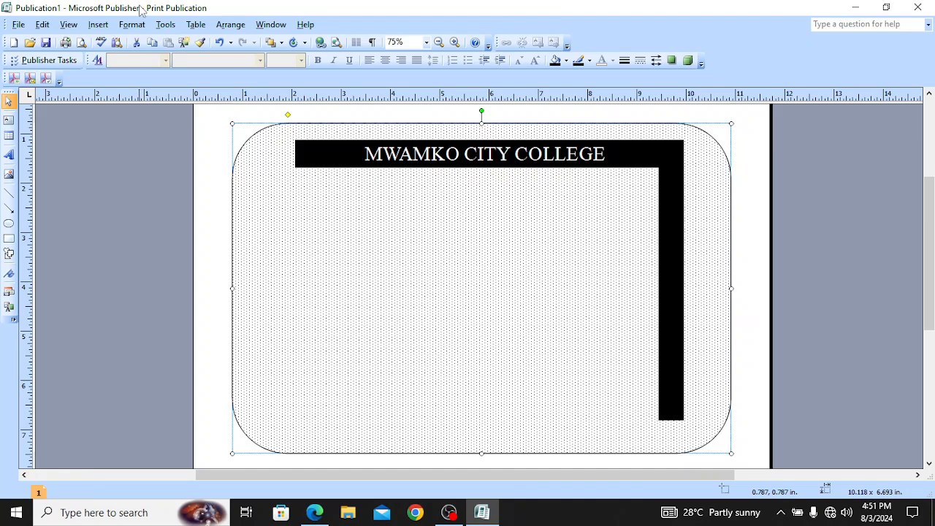
Step: Draw a 3.688 x 0.625 in. text box below the college title, checking the sample PDF
click(98, 25)
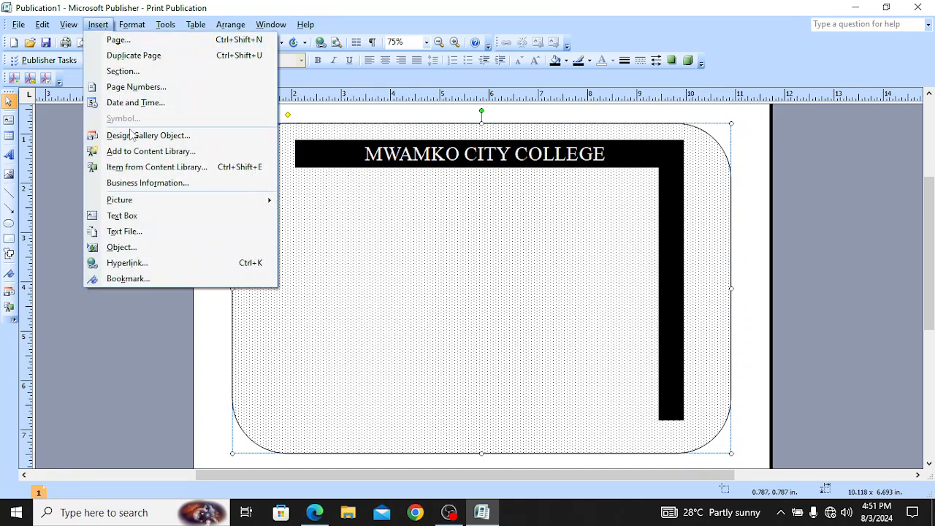
click(122, 216)
drag(351, 222, 535, 253)
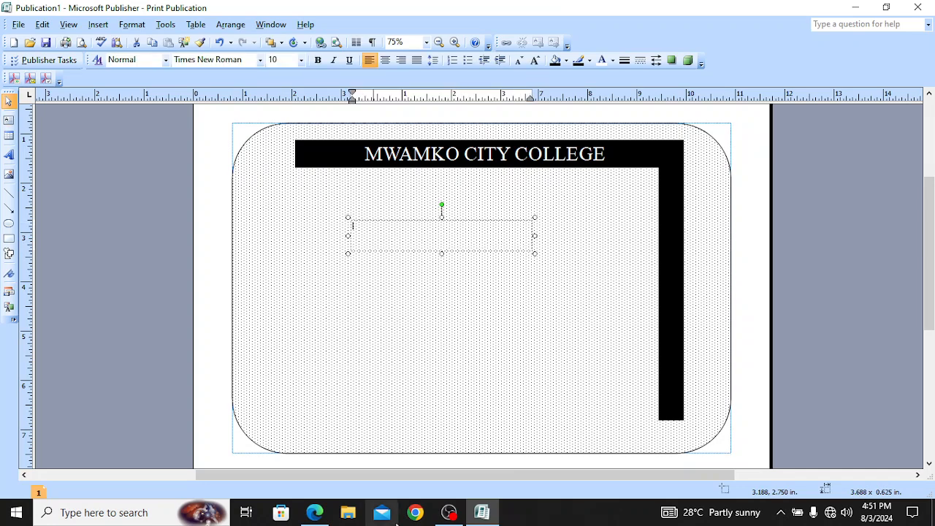
click(314, 513)
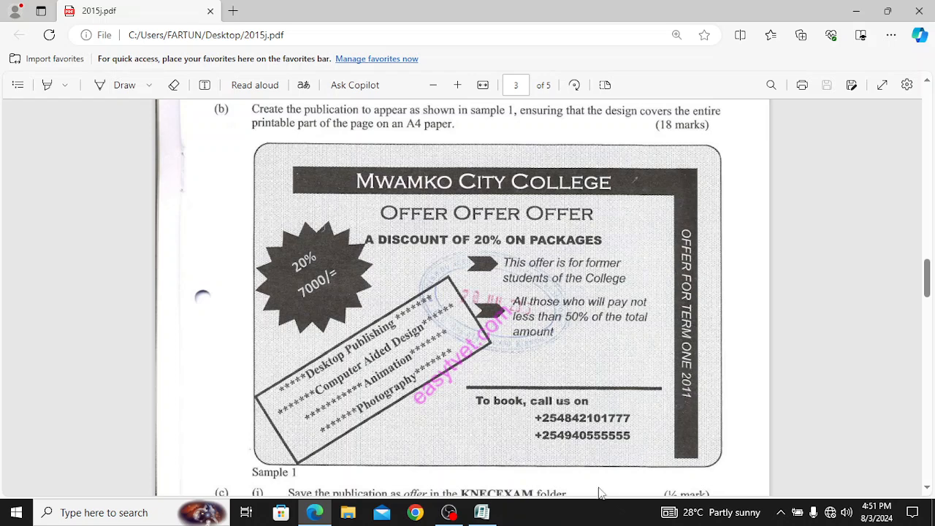
click(482, 513)
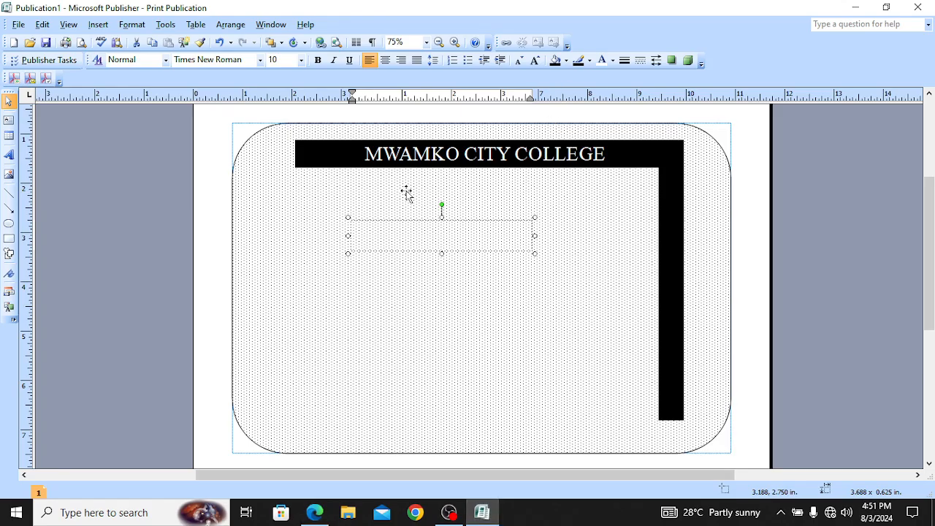
Step: Type OFFER FOR TERM ONE 2011 in the new box and enlarge it to 20 pt
text(OFFER FOR TERM ONE 2013)
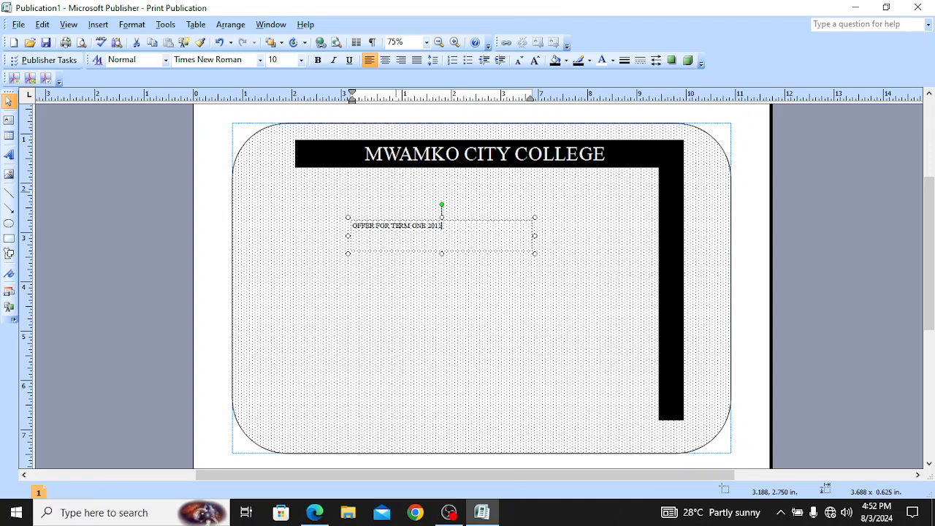
key(ctrl+a)
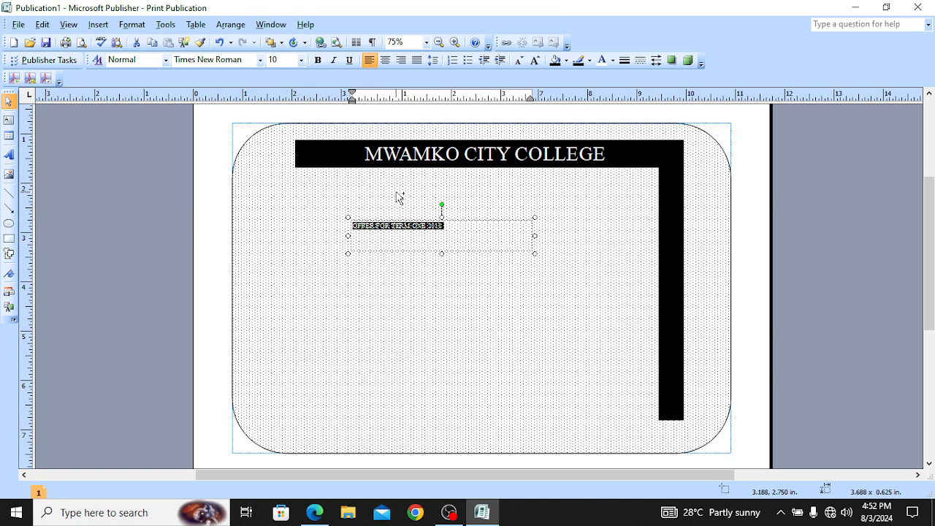
key(ctrl+bracketright)
key(ctrl+bracketright)
key(ctrl+bracketright)
key(ctrl+bracketright)
key(ctrl+bracketright)
key(ctrl+bracketright)
key(ctrl+bracketright)
key(ctrl+bracketright)
key(ctrl+bracketright)
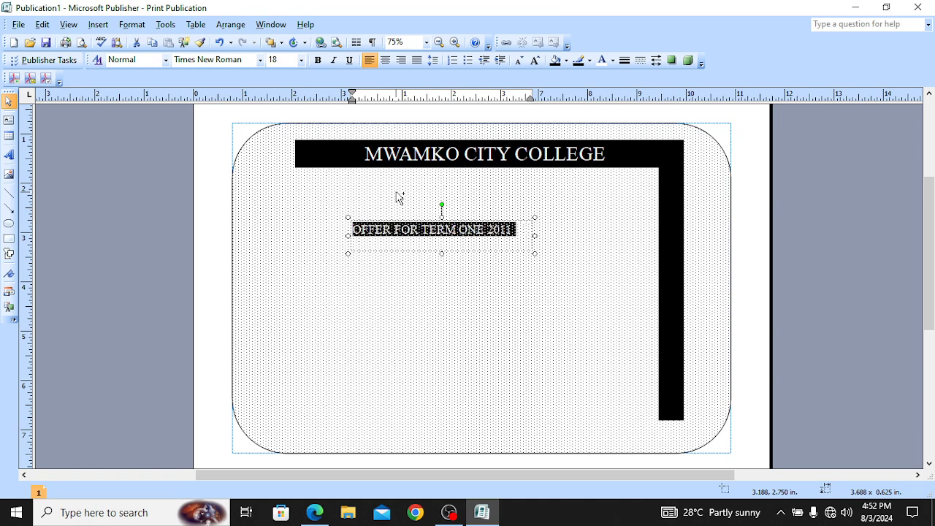
key(ctrl+bracketright)
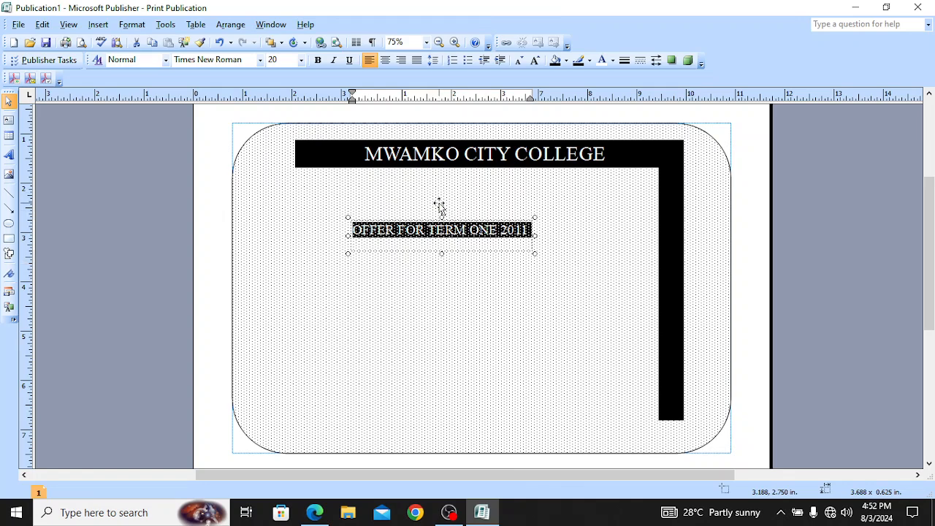
Step: Rotate the offer text box to vertical, move it onto the right black bar, and narrow it
drag(440, 207, 469, 239)
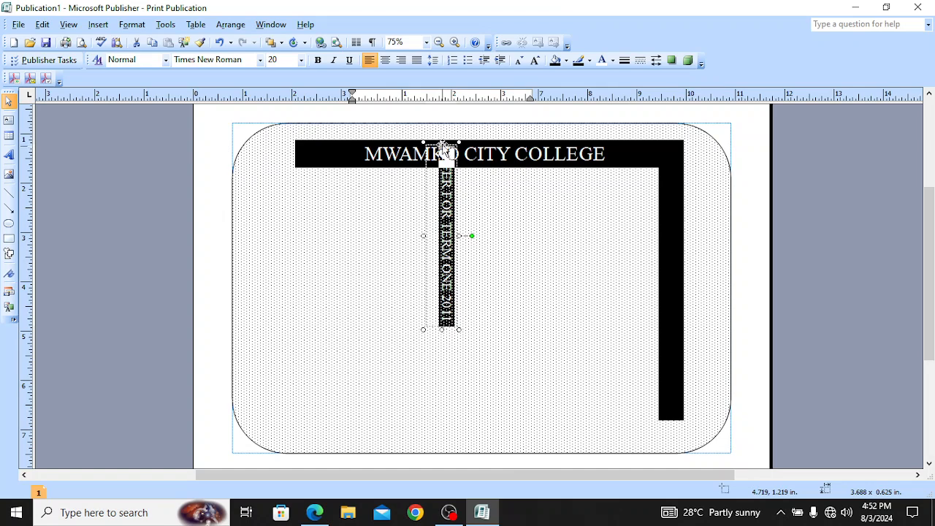
drag(441, 145, 672, 210)
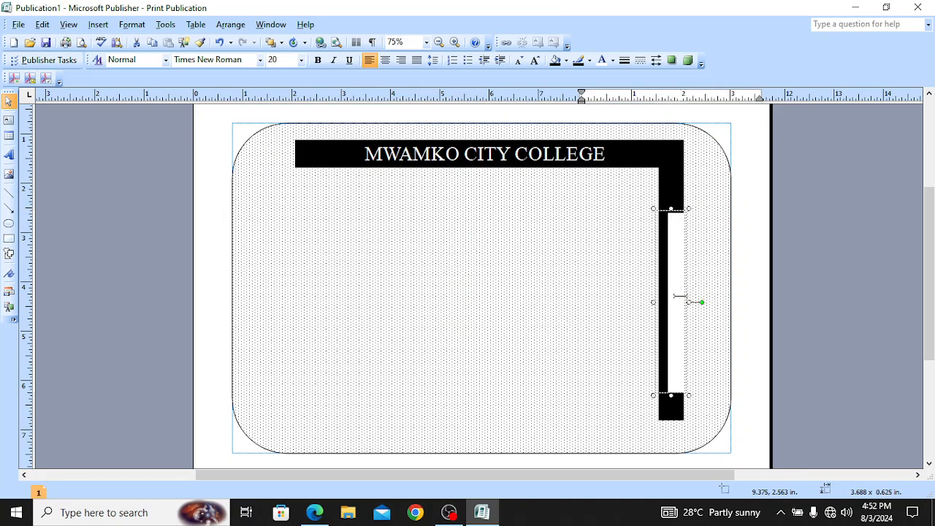
mouse_move(689, 303)
mouse_down()
mouse_move(672, 306)
mouse_move(689, 304)
mouse_up()
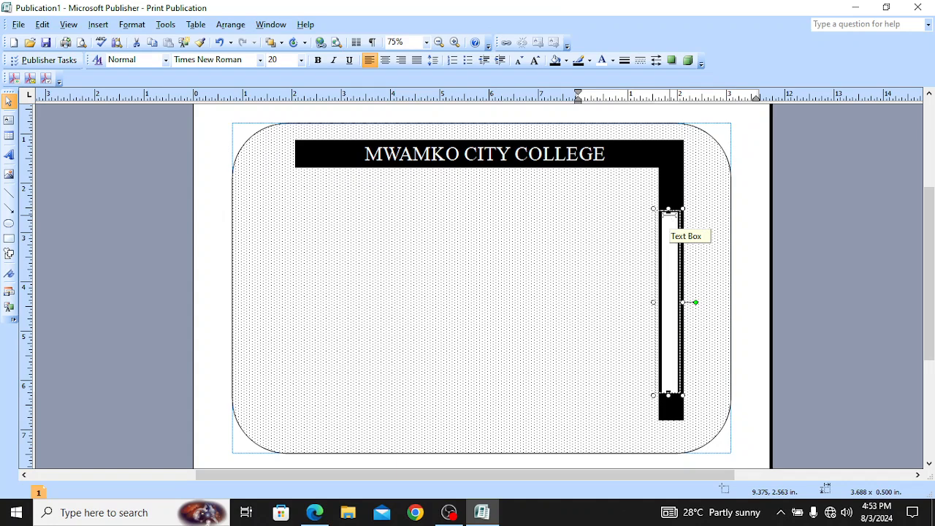
Step: Set the vertical text box's fill colour to No Fill
double_click(670, 253)
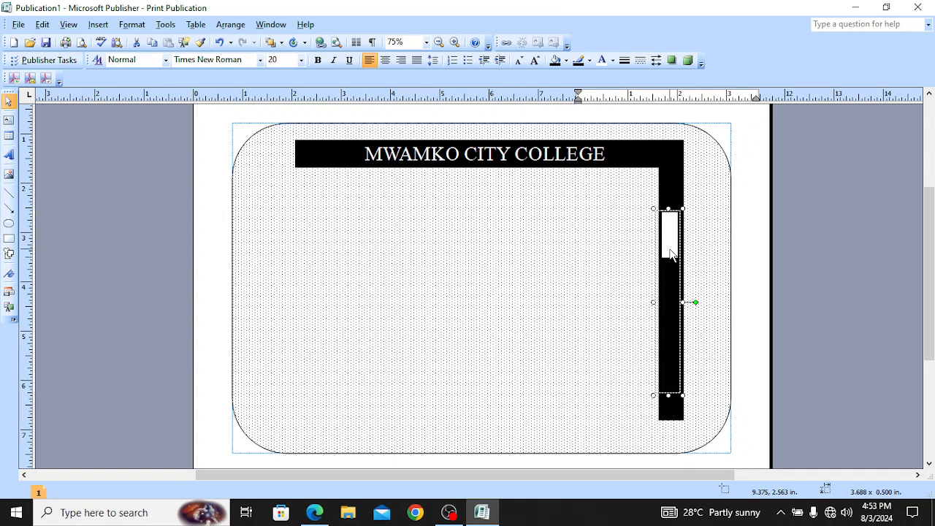
click(678, 292)
click(670, 256)
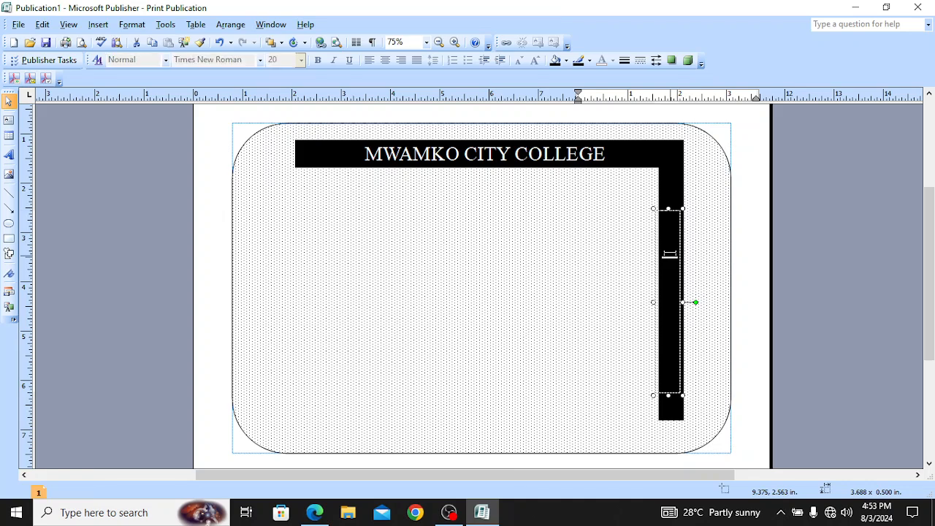
key(ctrl+a)
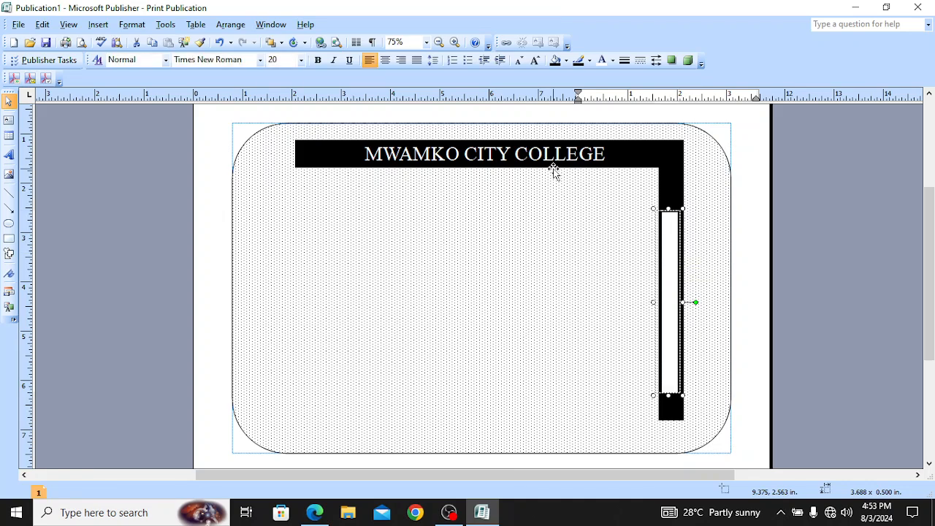
click(567, 61)
click(629, 85)
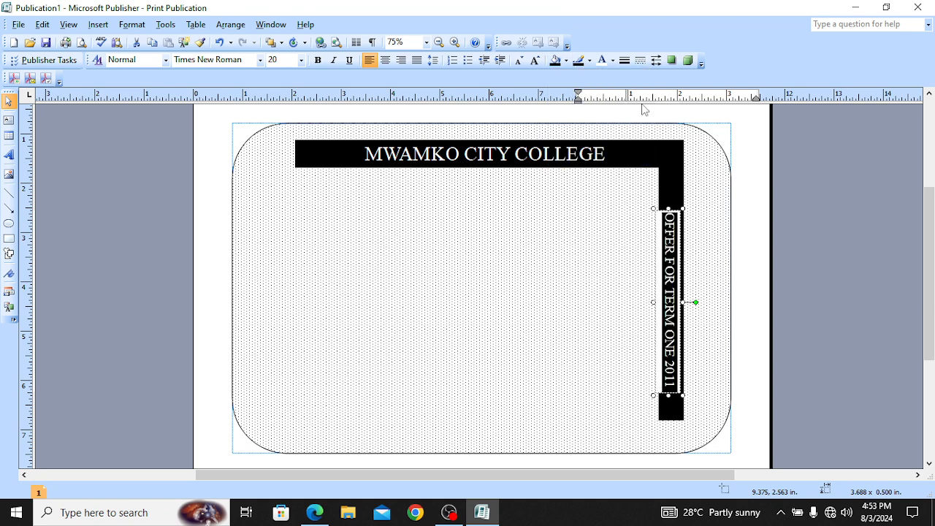
click(551, 267)
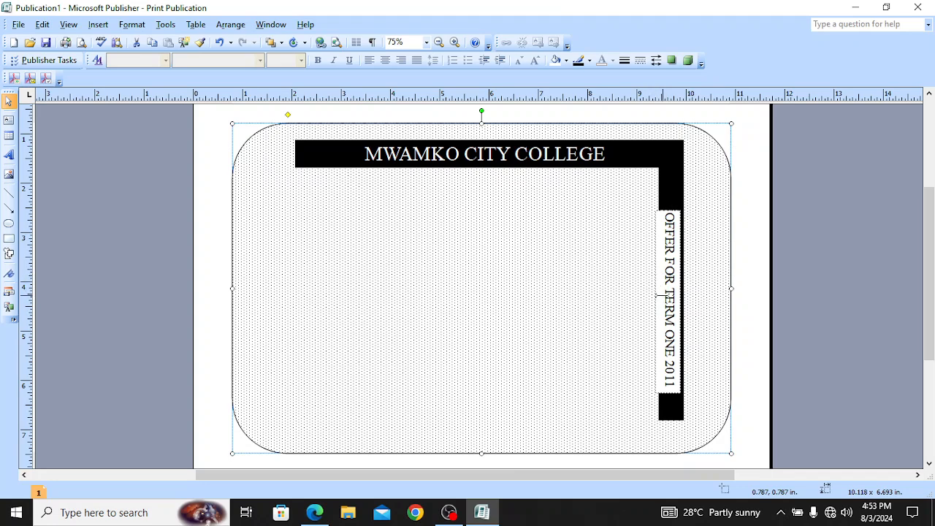
Step: Undo the stray moves and narrow the vertical text box to 3.688 x 0.406 in
click(663, 297)
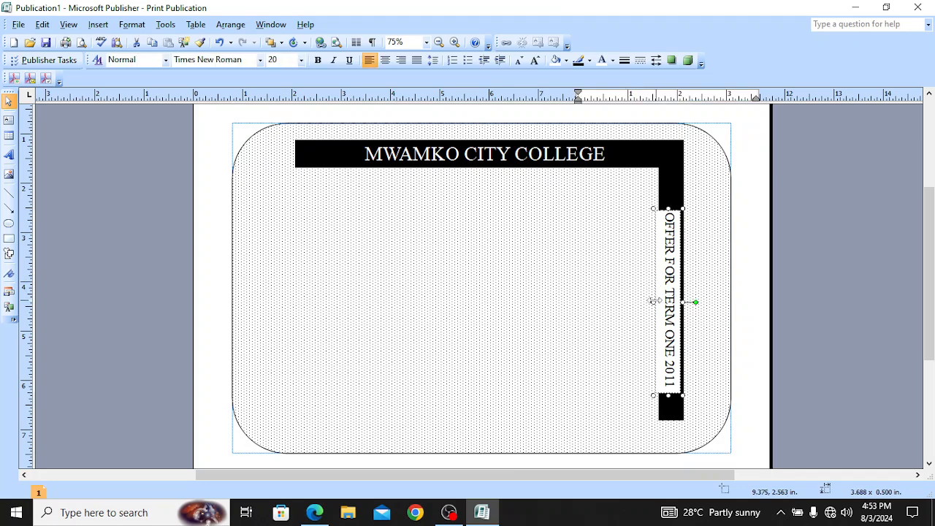
drag(653, 302, 655, 302)
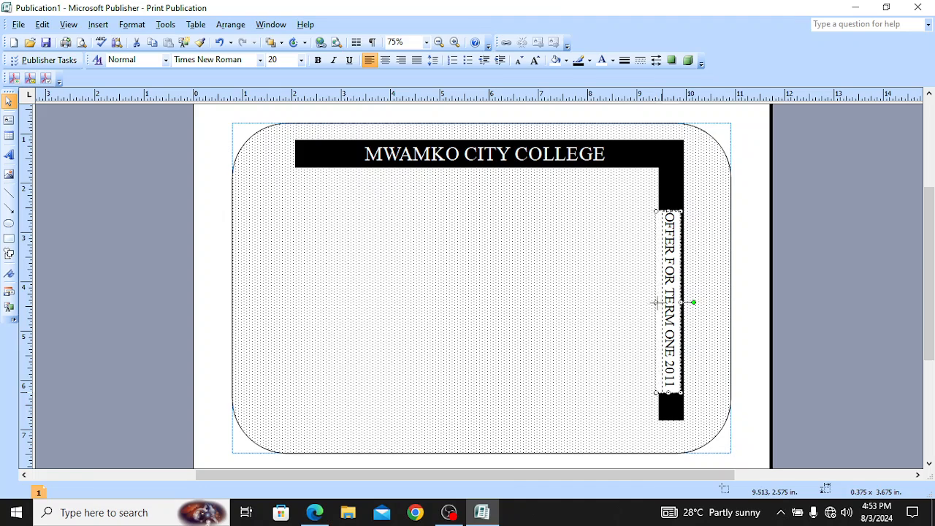
click(565, 320)
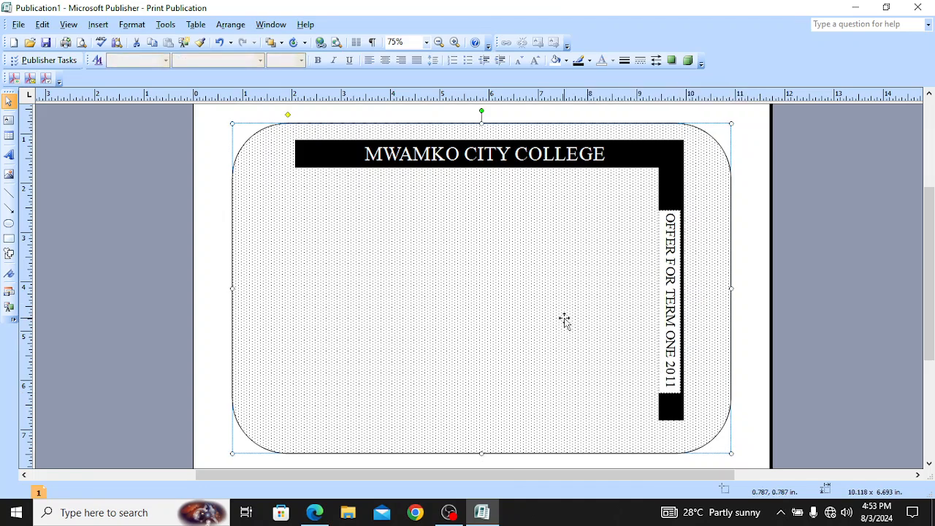
click(670, 287)
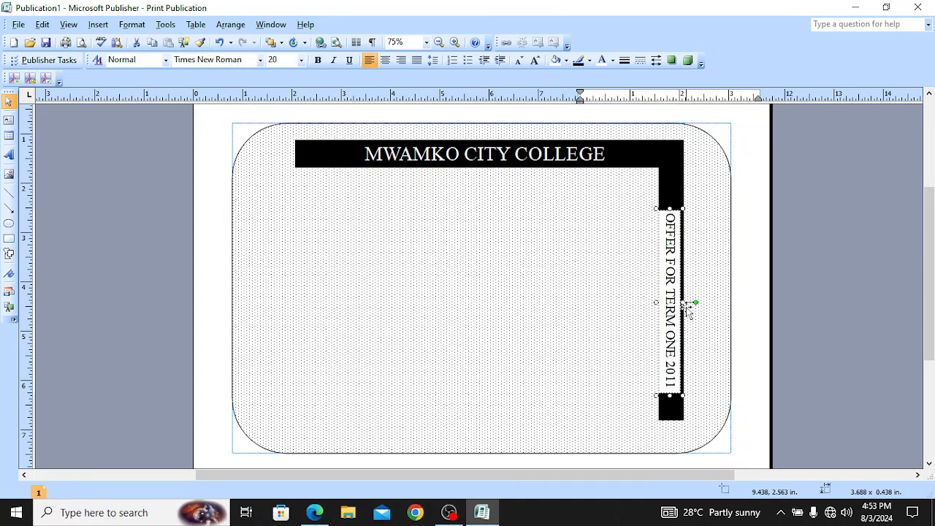
key(ctrl+z)
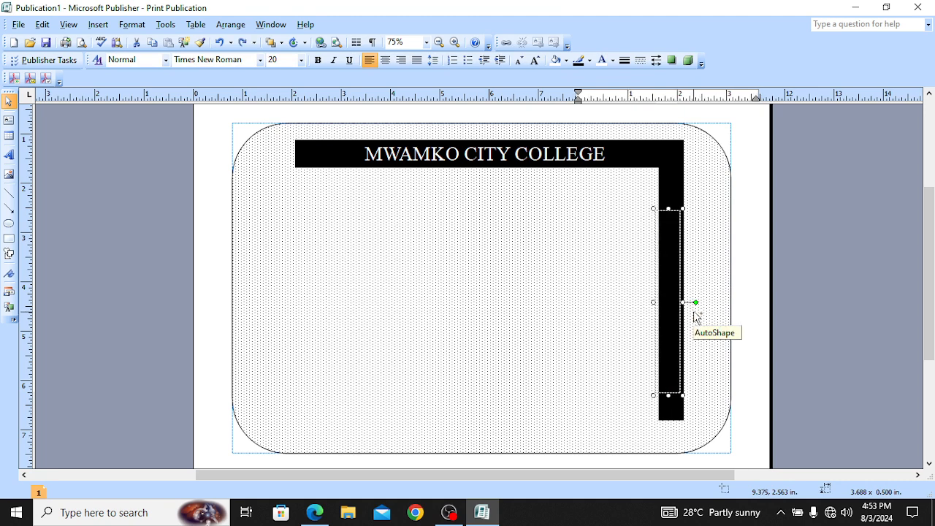
key(ctrl+z)
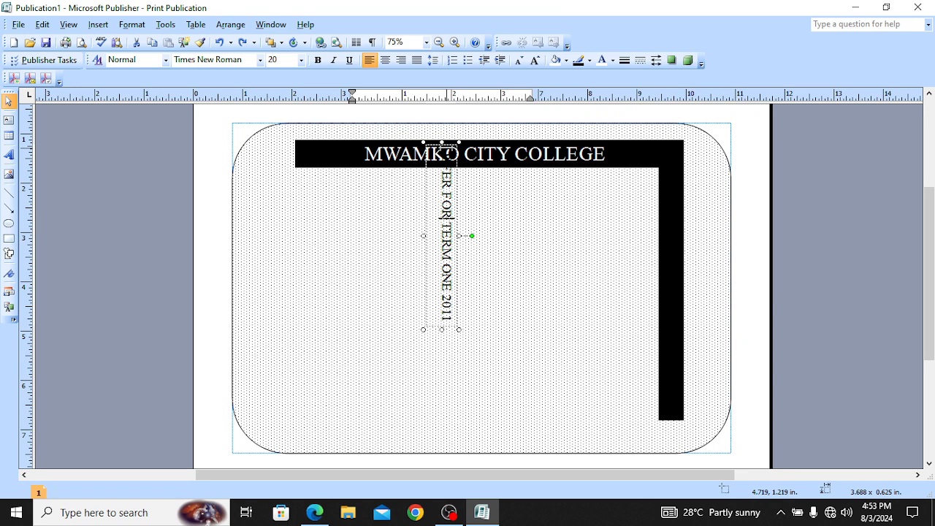
drag(424, 236, 434, 235)
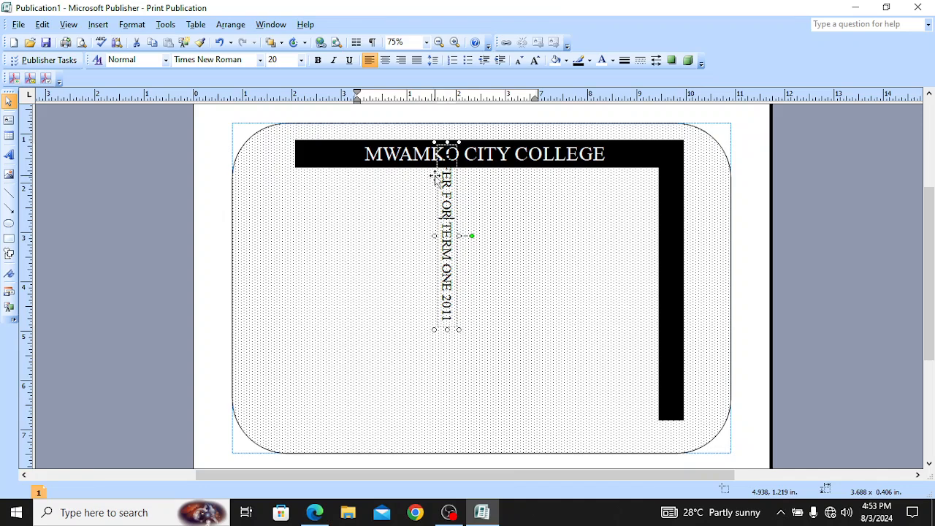
Step: Make all the OFFER FOR TERM ONE 2011 text white
key(ctrl+a)
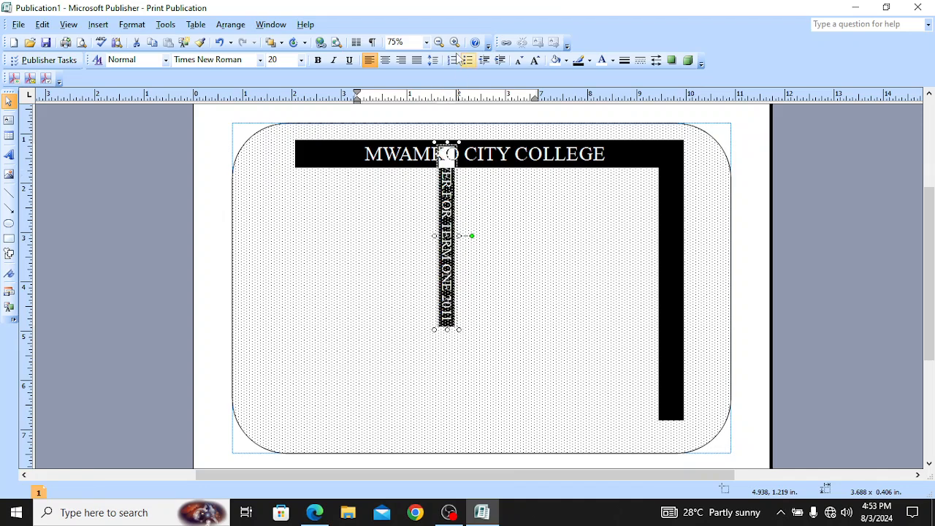
click(613, 61)
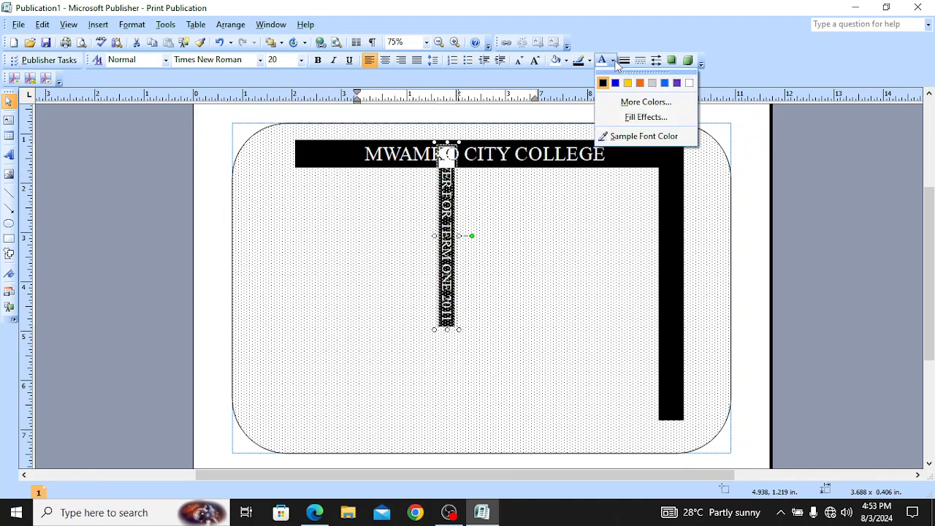
click(689, 83)
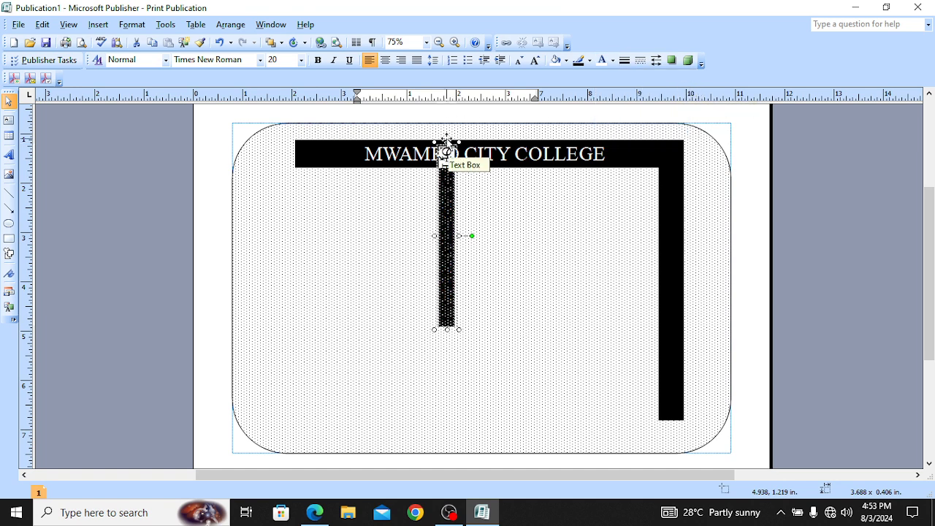
Step: Move the vertical offer text onto the black side bar and nudge it up two steps
drag(446, 139, 537, 162)
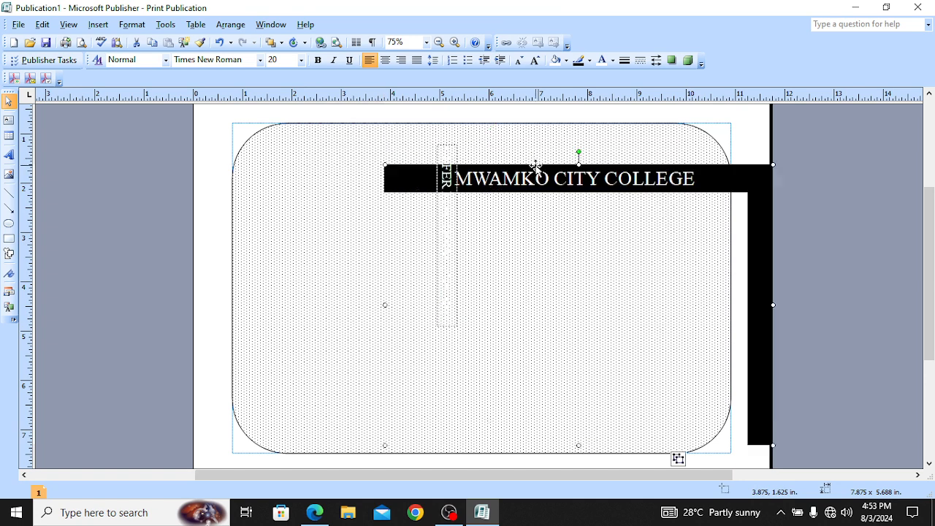
key(ctrl+z)
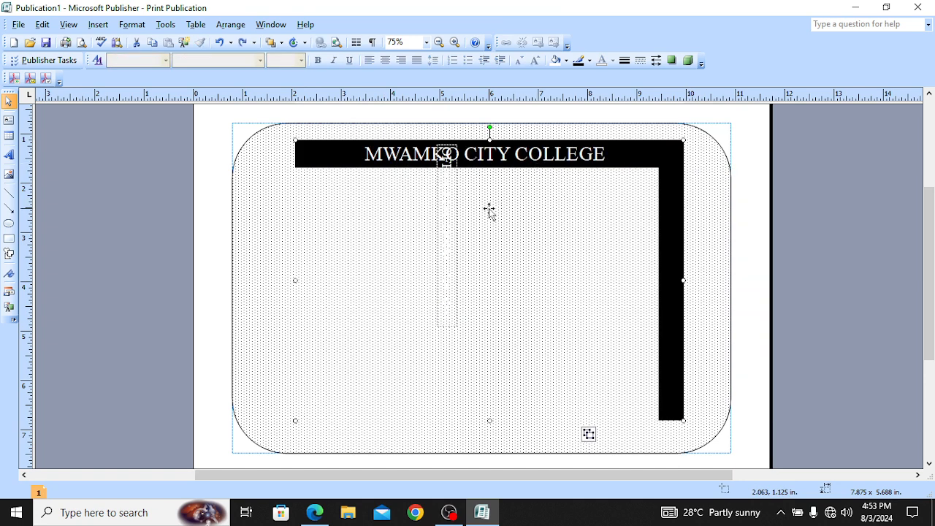
click(459, 203)
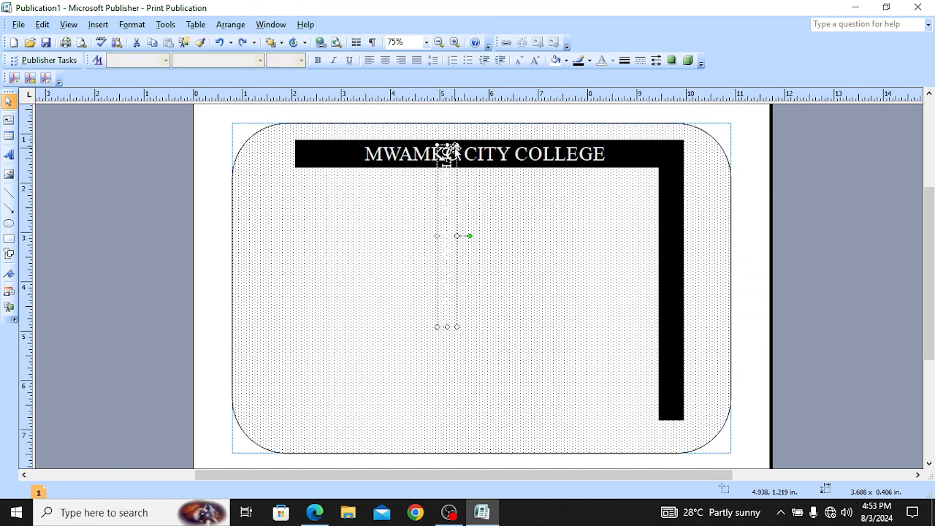
drag(454, 145, 678, 209)
click(574, 278)
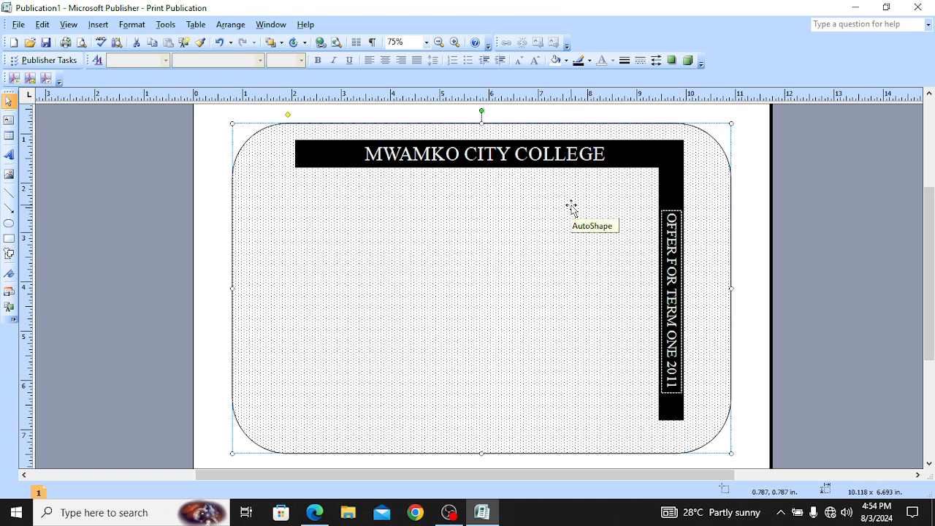
click(675, 213)
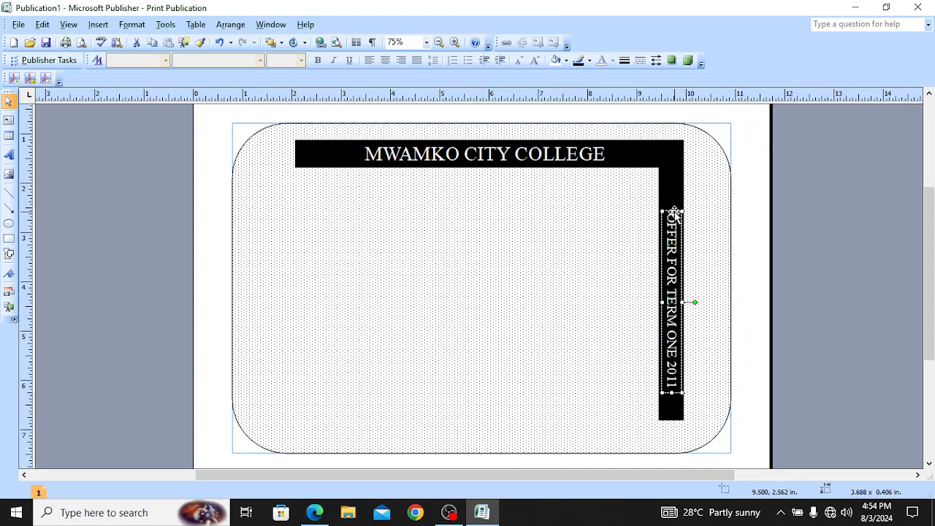
key(Up)
key(Up)
key(Up)
key(Up)
key(Up)
key(Up)
key(Up)
key(Up)
key(Up)
key(Up)
key(Up)
key(Up)
key(Up)
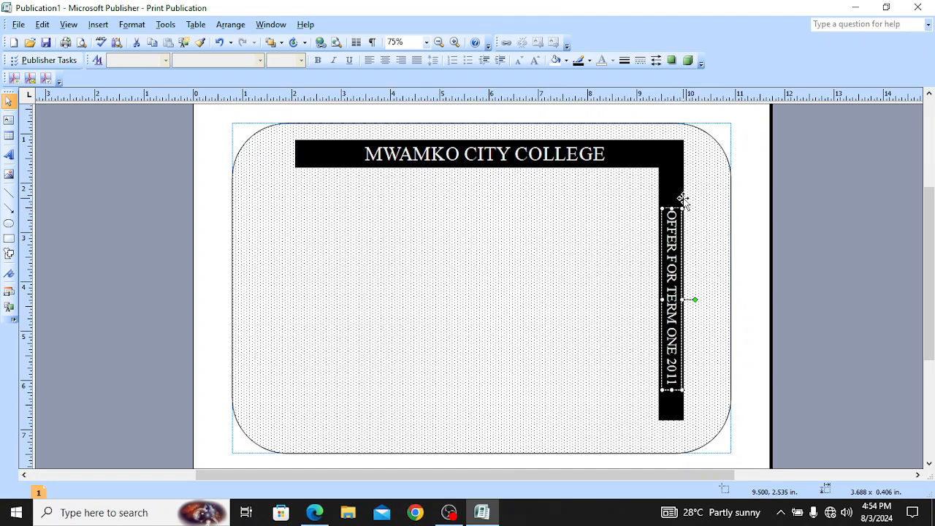
key(Up)
key(Up)
key(Up)
key(Up)
key(Up)
key(Up)
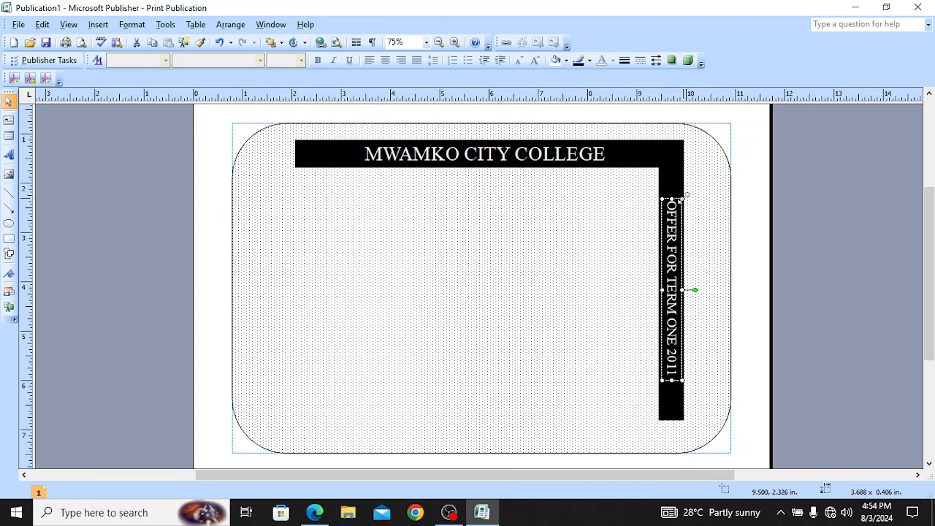
click(470, 271)
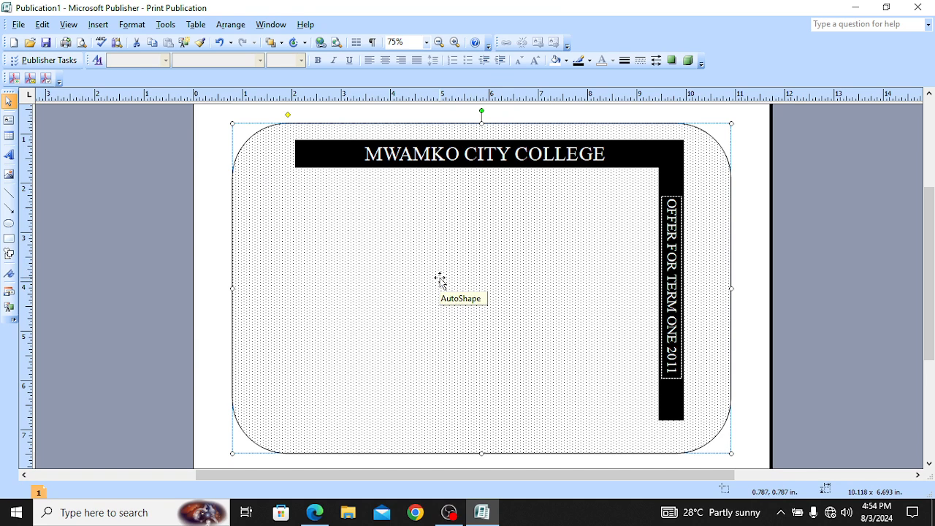
Step: Compare the offer text placement with the sample PDF, then reselect the text box
click(314, 512)
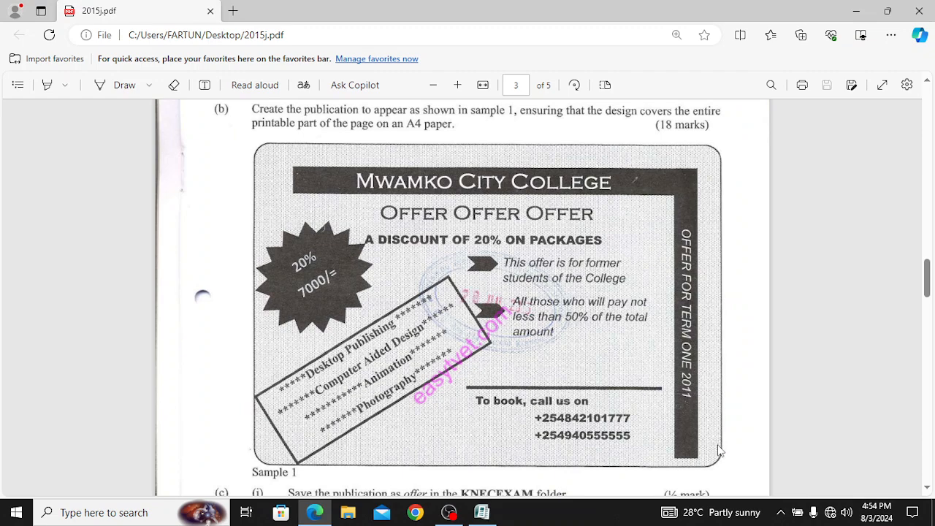
click(481, 512)
click(678, 199)
right_click(679, 198)
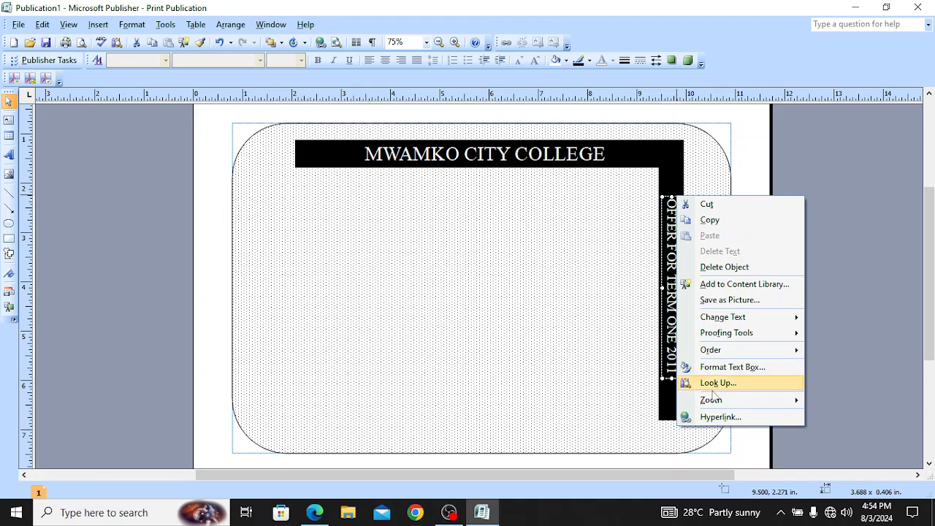
click(741, 372)
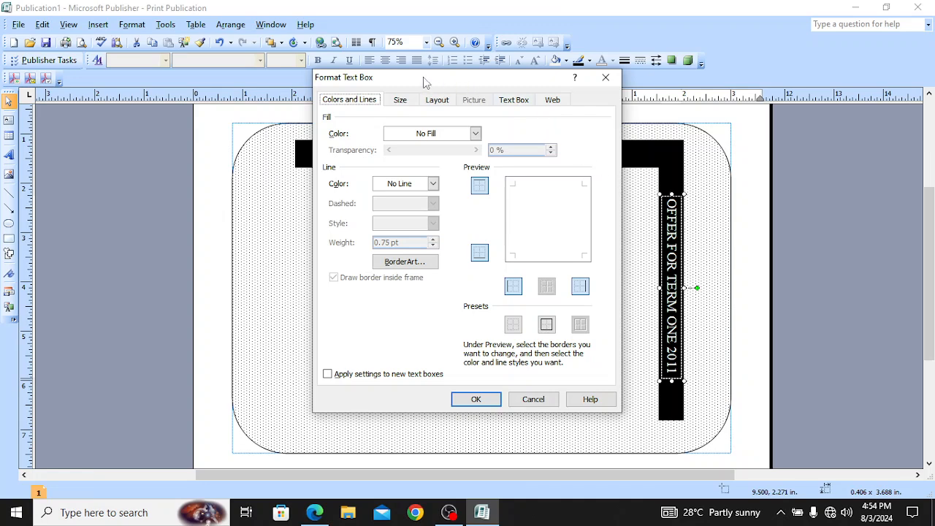
click(606, 78)
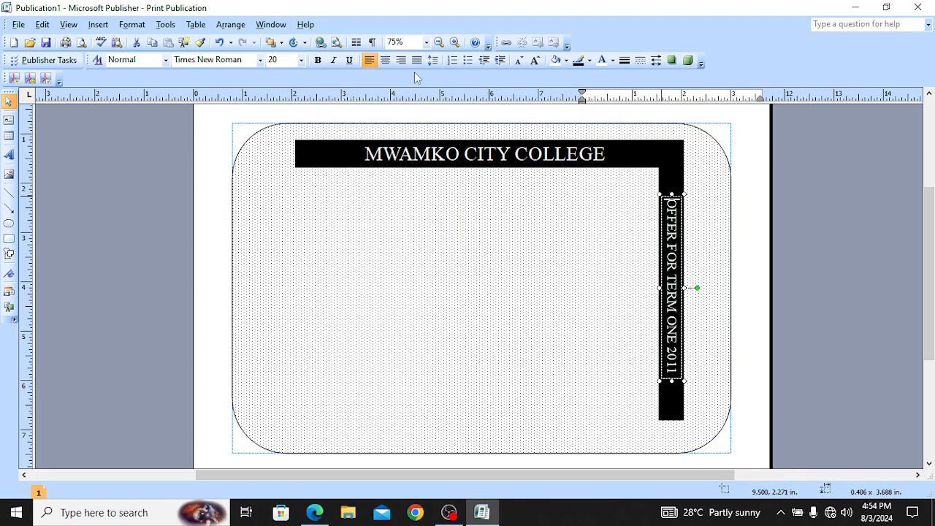
click(133, 25)
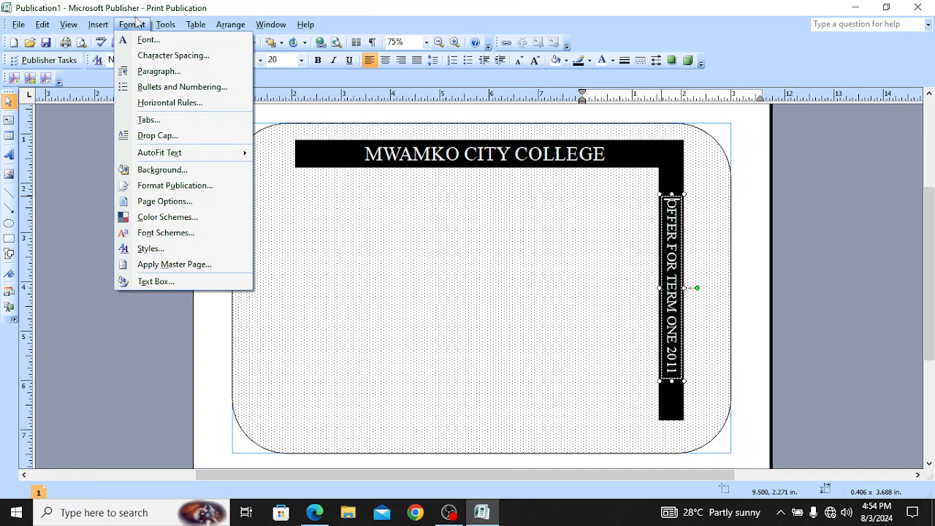
click(488, 284)
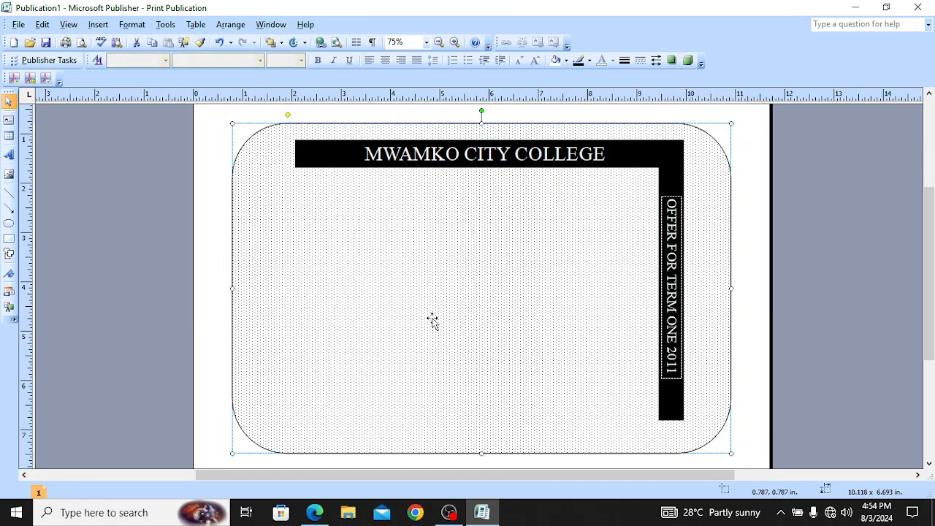
Step: After checking the PDF, add text OFFER OFFER OFFER inside the rounded background shape
click(314, 513)
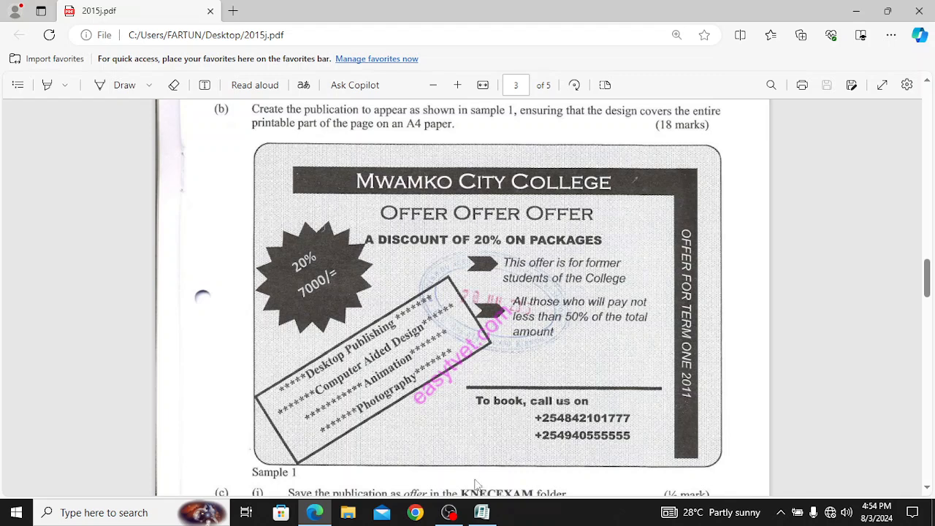
mouse_move(483, 514)
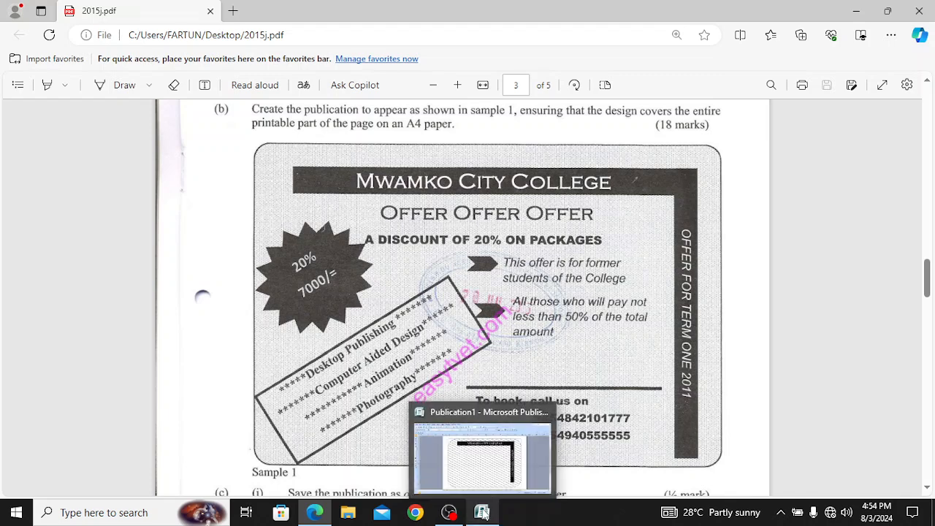
click(485, 453)
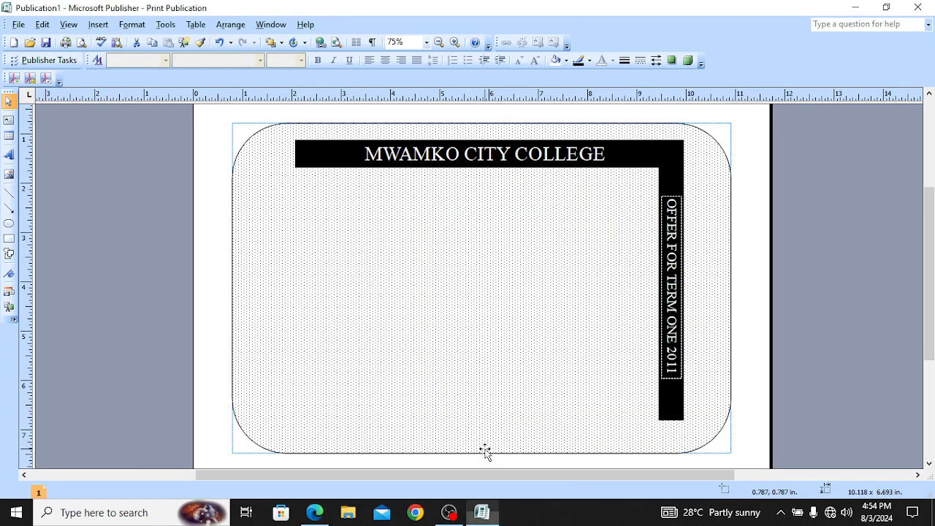
right_click(570, 131)
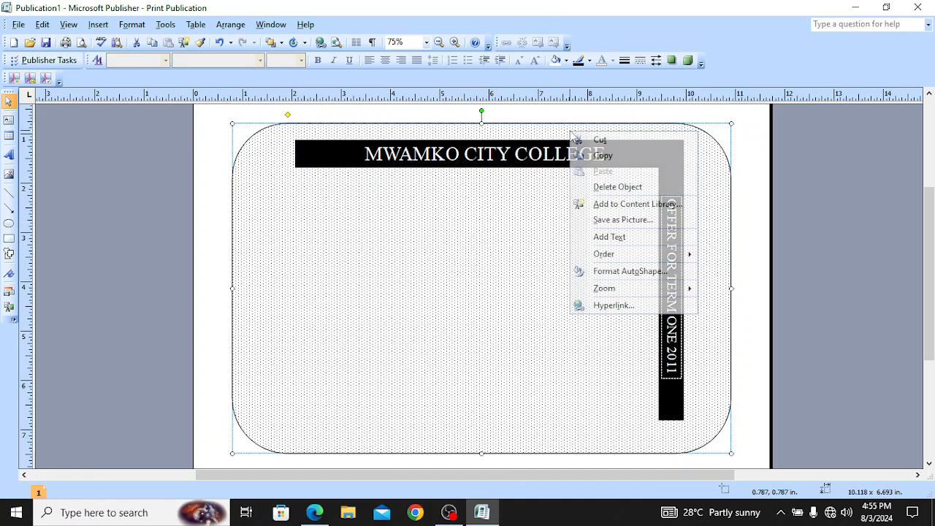
click(609, 237)
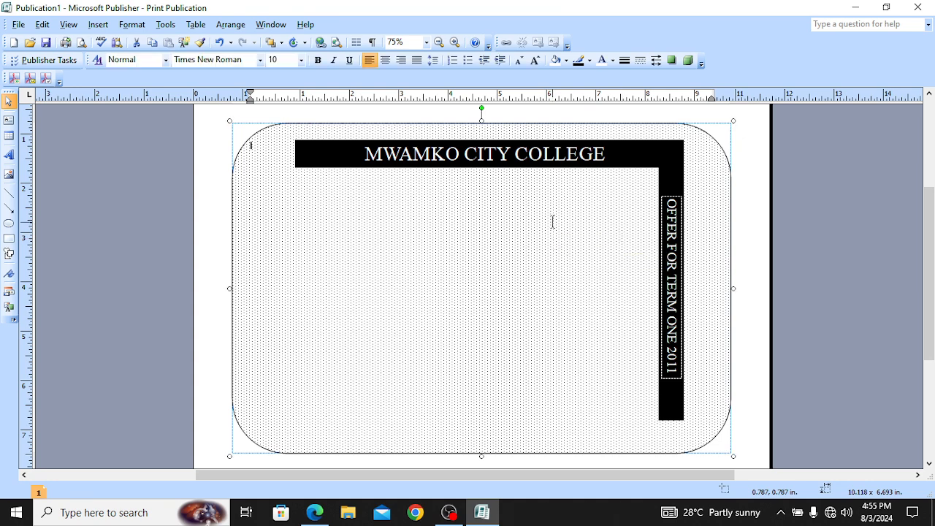
key(Return)
key(Return)
key(Return)
key(Return)
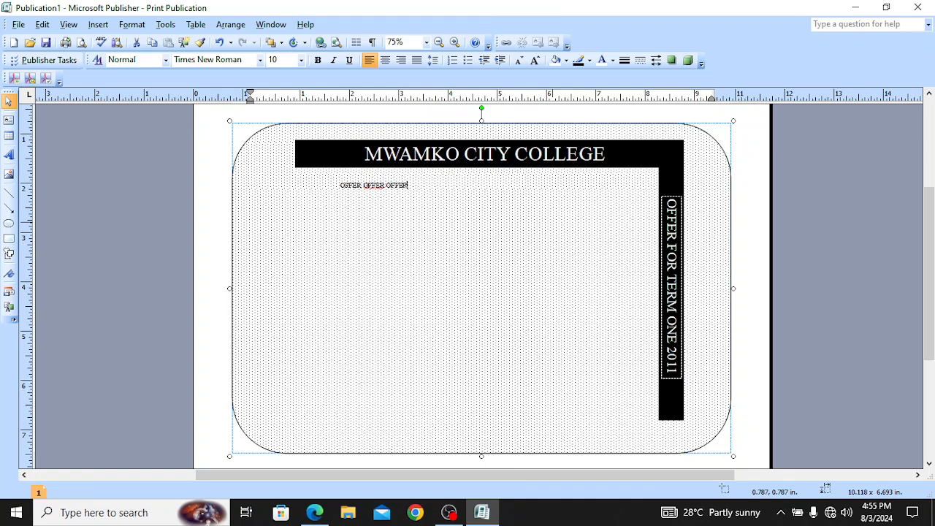
key(ctrl+a)
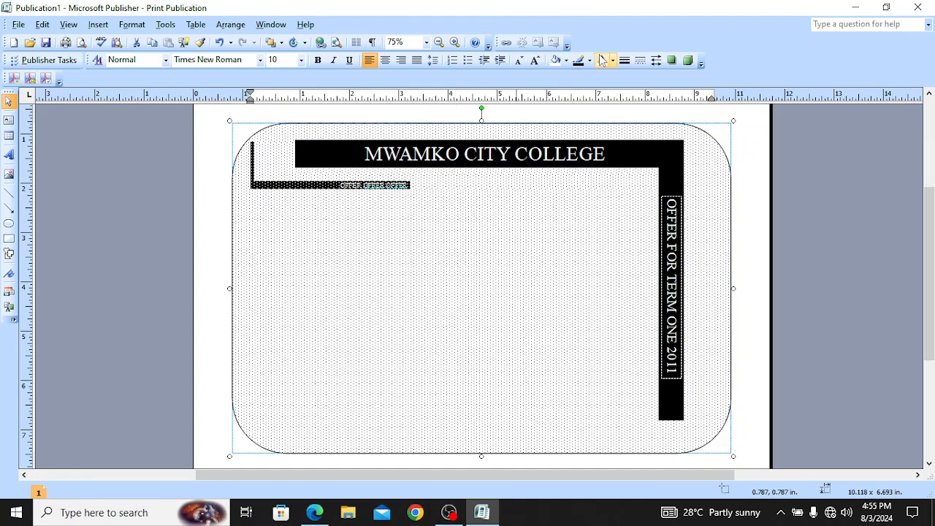
Step: Enlarge the OFFER OFFER OFFER text to 16 pt
click(535, 60)
click(535, 60)
click(536, 60)
click(535, 60)
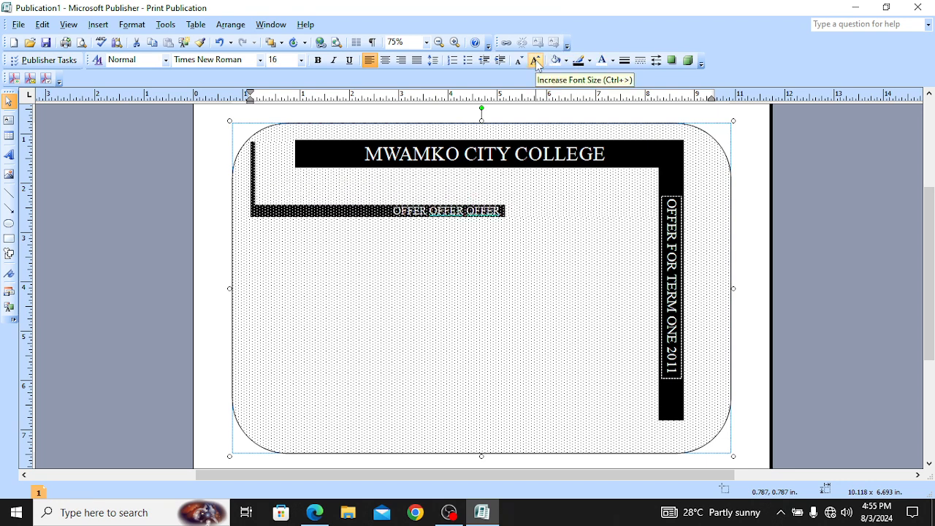
key(ctrl+z)
key(ctrl+z)
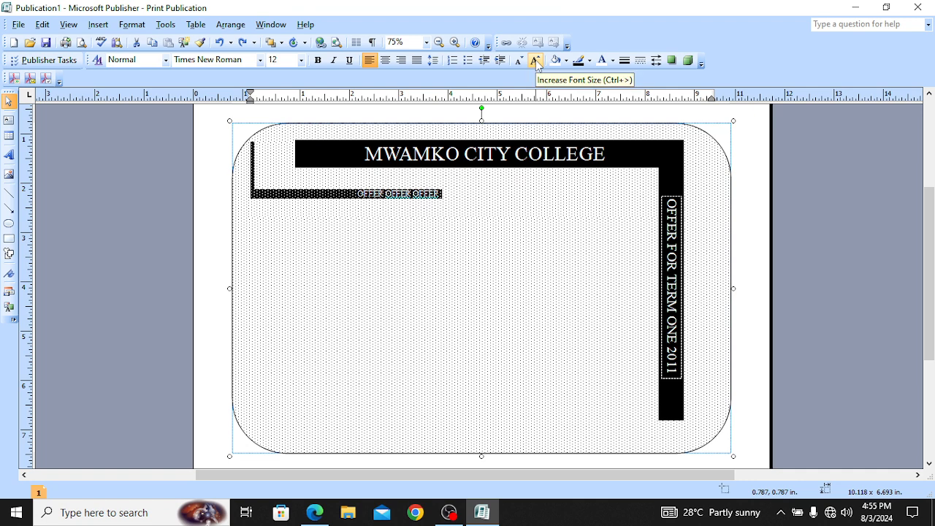
key(ctrl+z)
click(536, 60)
click(535, 60)
click(536, 59)
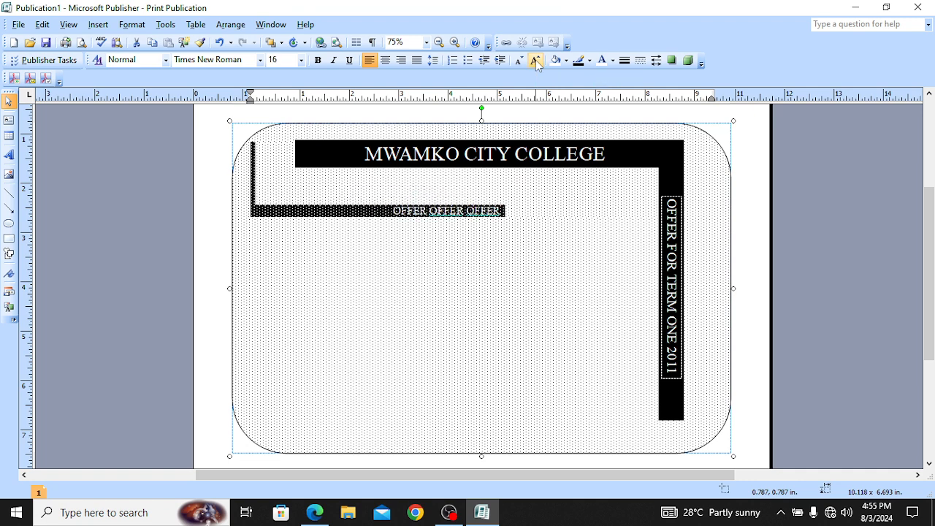
Step: Select the OFFER words and raise their font size to 28 pt
click(493, 211)
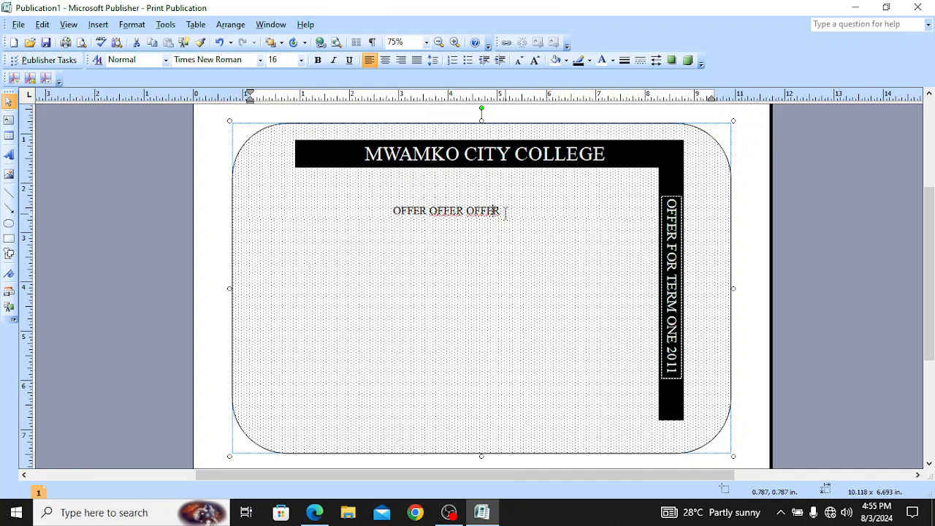
drag(504, 214, 468, 214)
click(397, 198)
click(467, 214)
mouse_move(393, 211)
mouse_down()
mouse_move(420, 199)
mouse_move(413, 222)
mouse_move(398, 212)
mouse_move(409, 212)
mouse_up()
click(503, 211)
drag(501, 212, 393, 212)
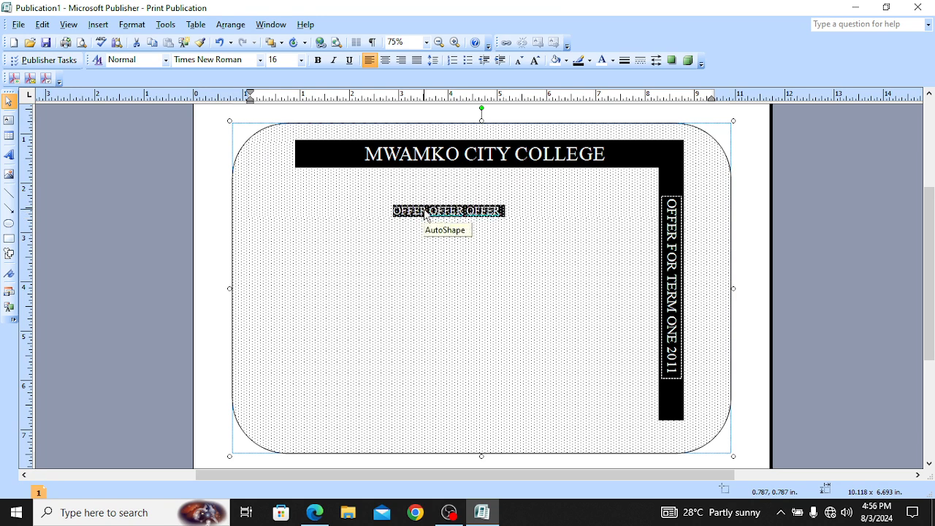
click(301, 61)
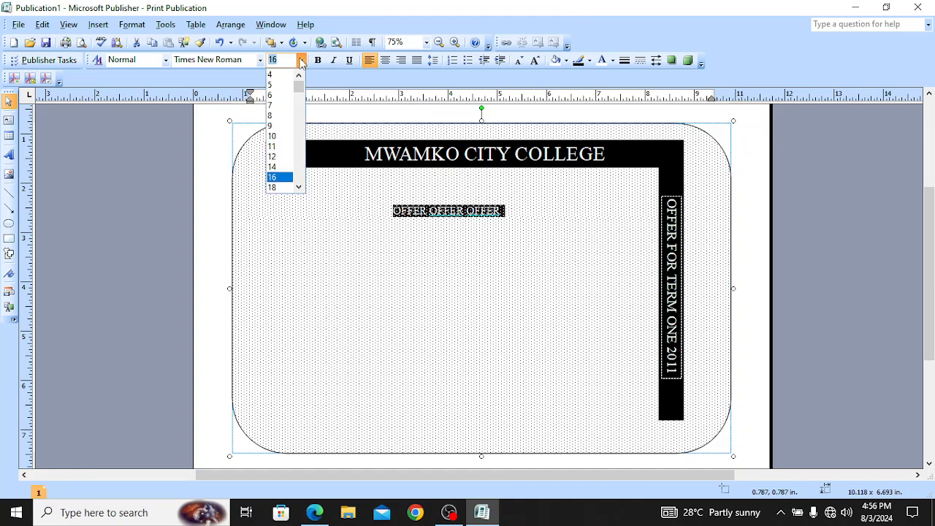
click(302, 188)
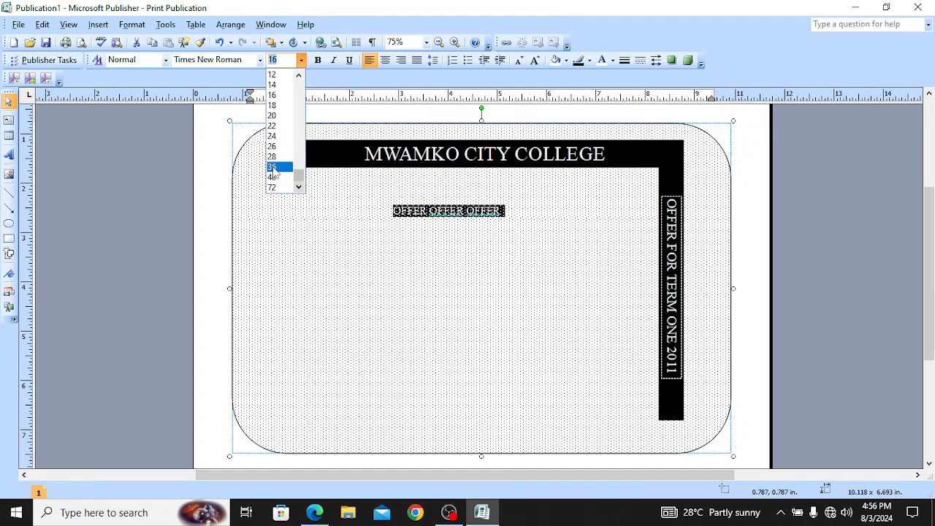
click(276, 146)
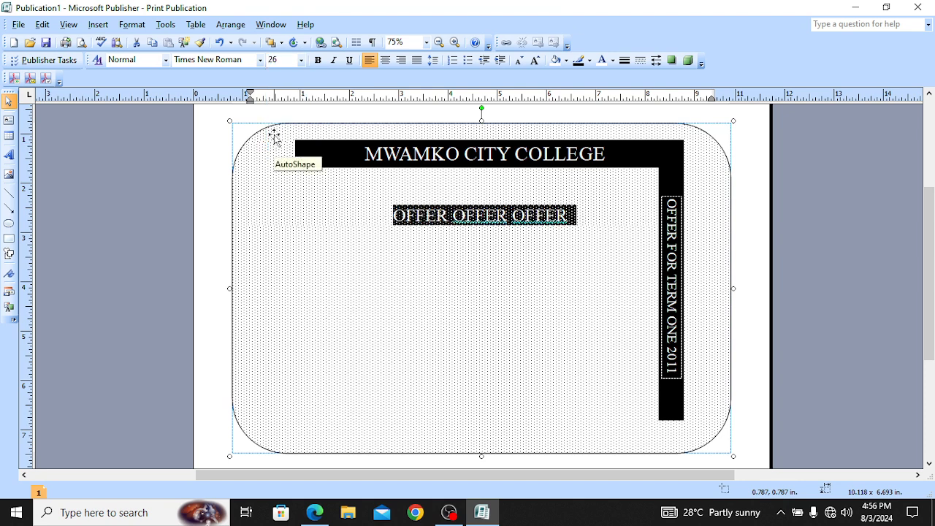
click(301, 60)
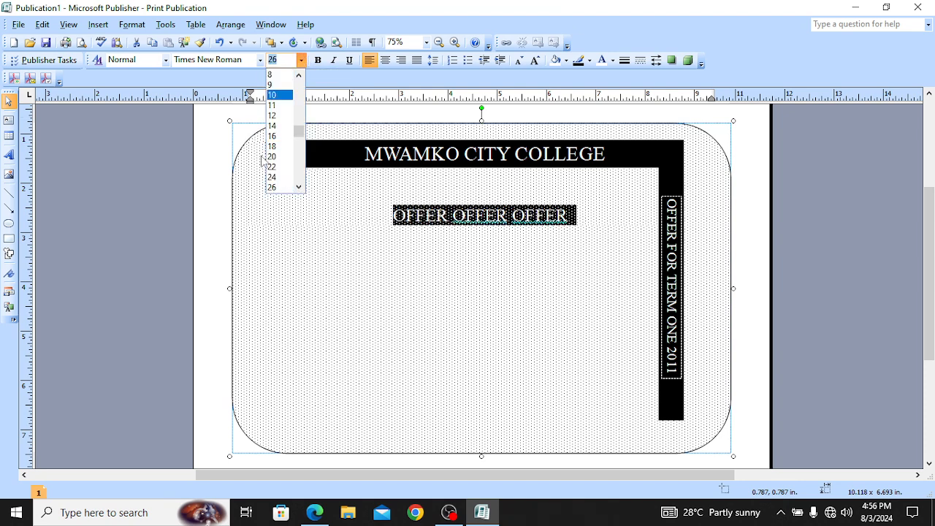
click(299, 187)
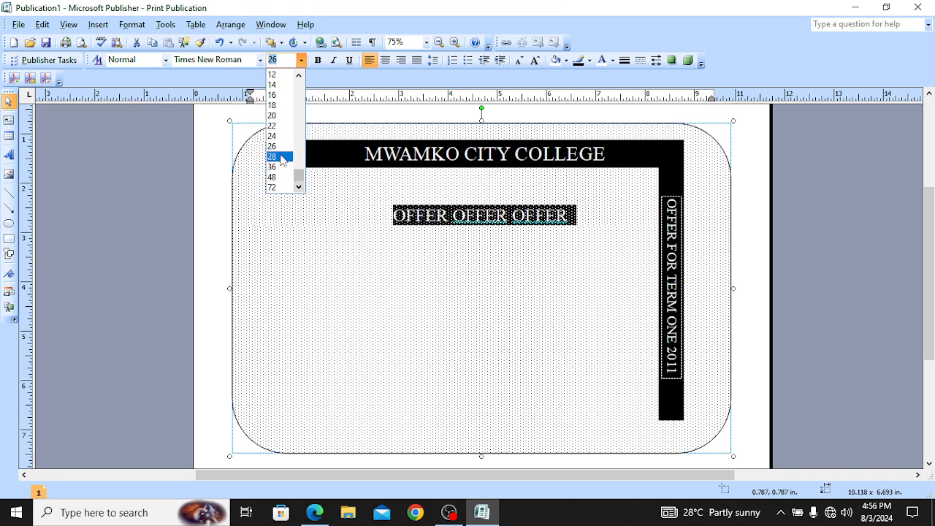
click(281, 156)
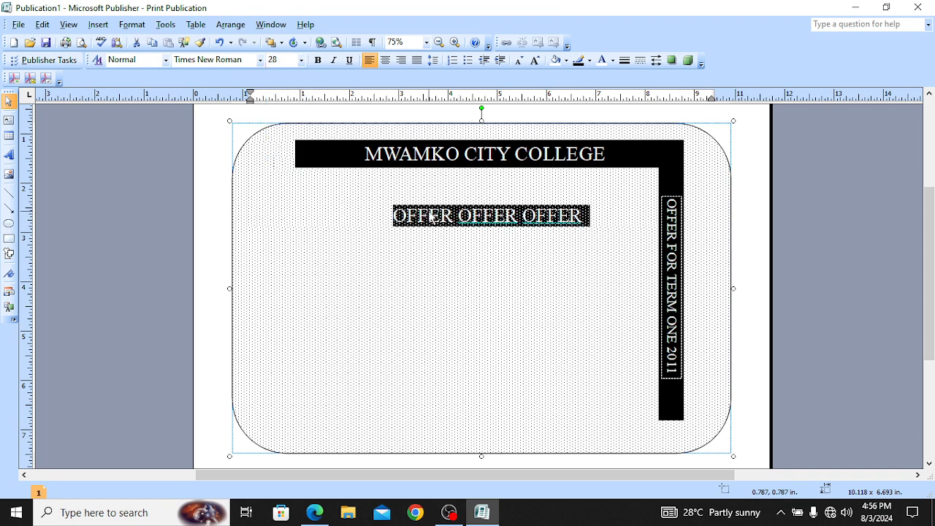
Step: Delete the leading spaces and centre the OFFER OFFER OFFER line
click(453, 219)
click(388, 215)
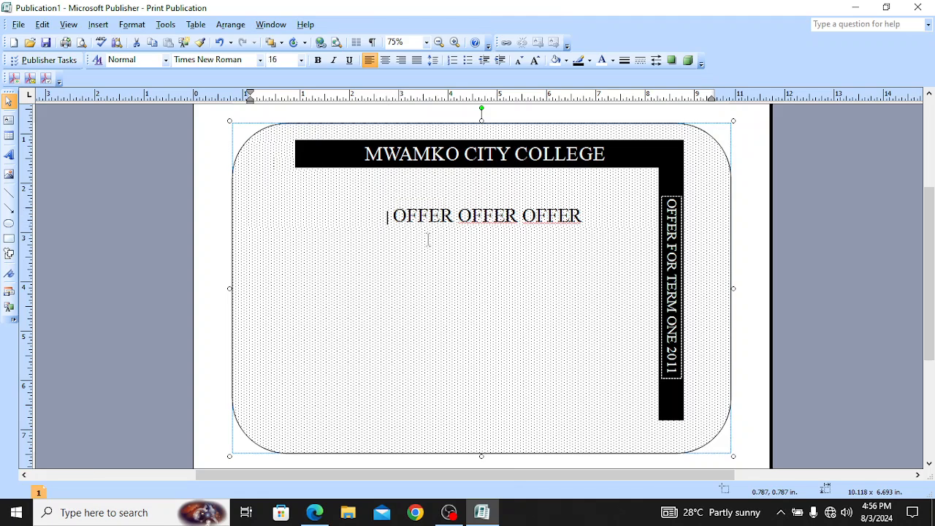
key(BackSpace)
key(BackSpace)
key(BackSpace)
key(BackSpace)
key(BackSpace)
key(BackSpace)
key(BackSpace)
key(BackSpace)
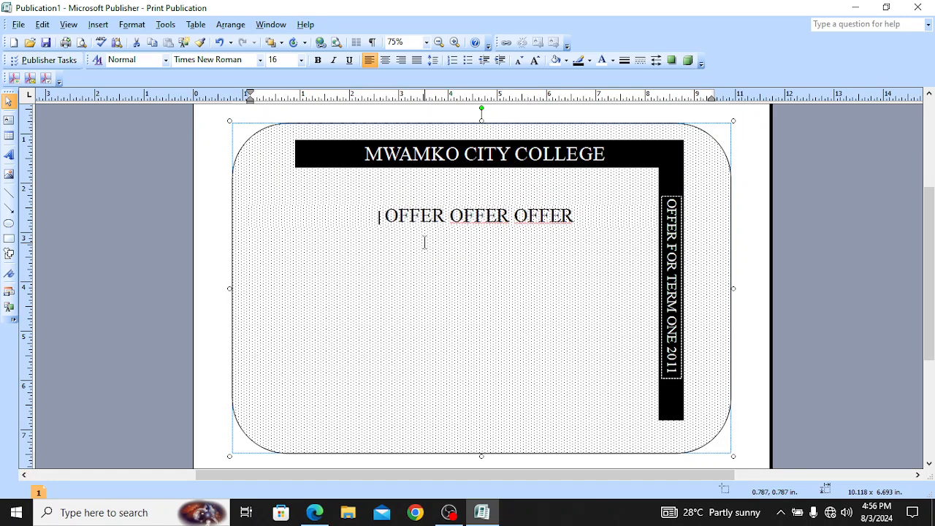
key(BackSpace)
key(BackSpace)
key(BackSpace)
key(BackSpace)
key(BackSpace)
key(BackSpace)
key(BackSpace)
key(BackSpace)
key(BackSpace)
key(BackSpace)
key(BackSpace)
key(BackSpace)
key(BackSpace)
key(BackSpace)
key(BackSpace)
key(BackSpace)
key(BackSpace)
key(BackSpace)
key(BackSpace)
key(BackSpace)
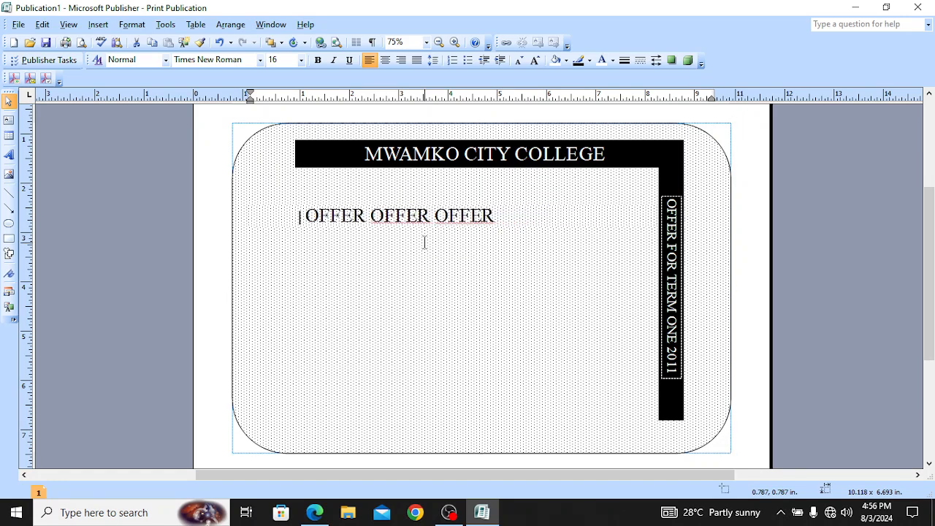
key(BackSpace)
key(BackSpace)
key(BackSpace)
key(BackSpace)
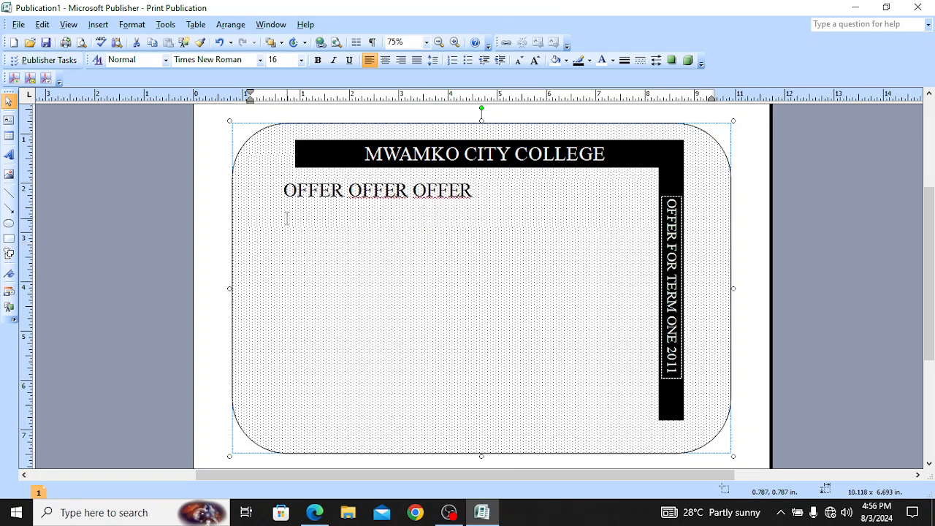
drag(284, 191, 442, 210)
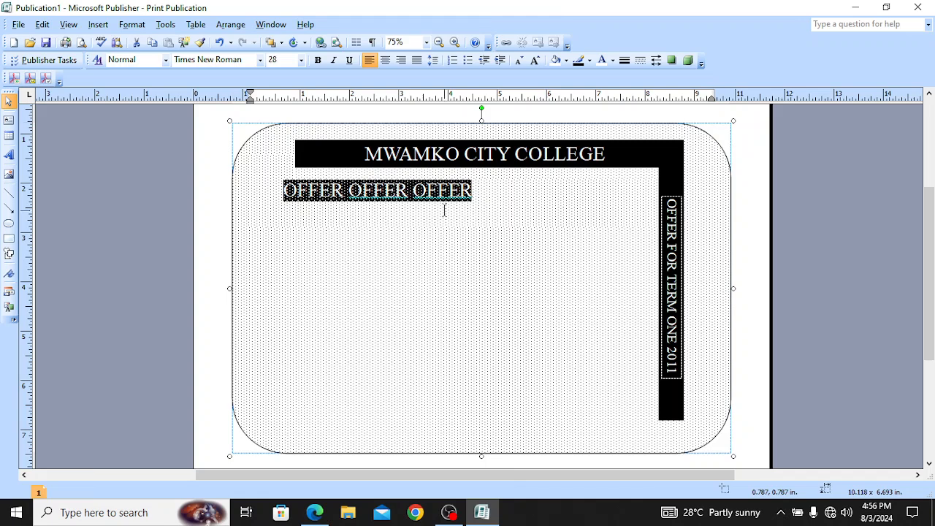
click(390, 62)
click(469, 212)
Step: Ignore the repeated-word spelling flags on the second and third OFFER
right_click(483, 189)
click(526, 216)
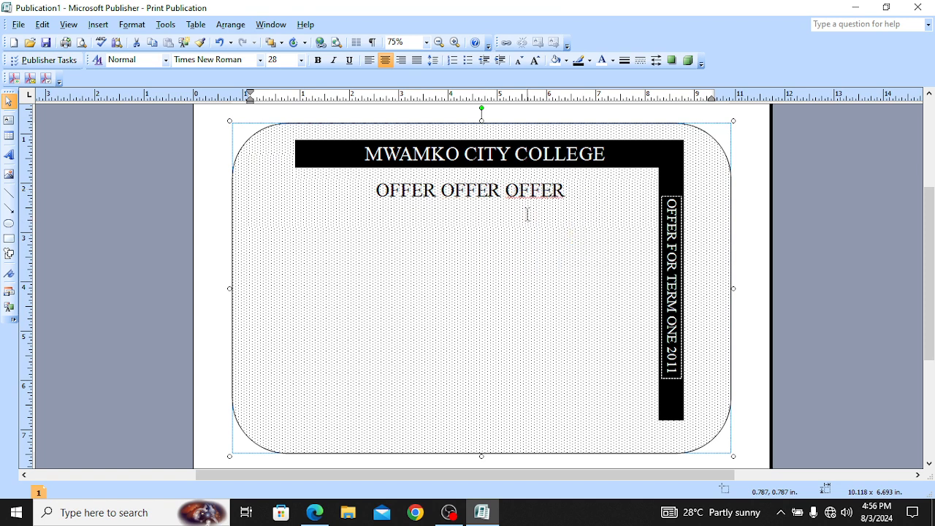
right_click(532, 192)
click(577, 221)
click(574, 192)
Step: Type A DISCOUNT OF 20% ON PACKAGES on a new line, comparing with the sample PDF
key(Return)
text(A DISCOU)
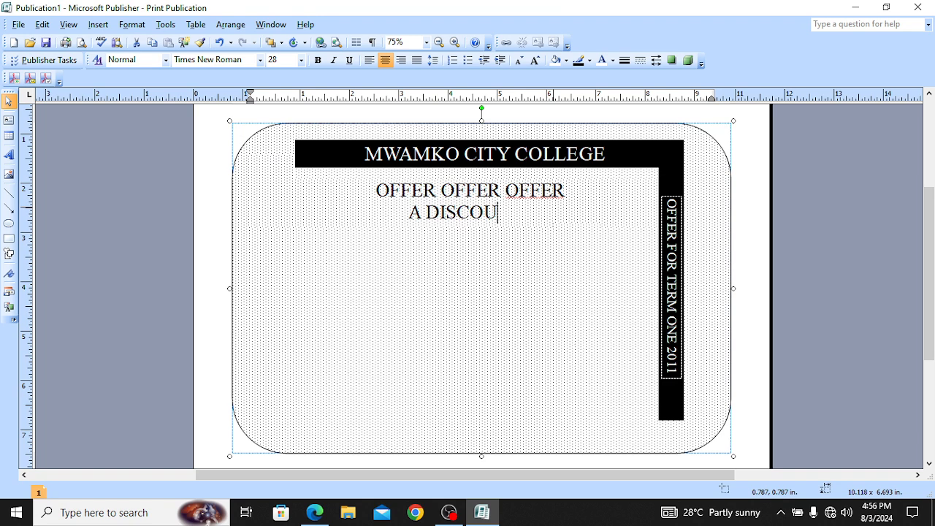
text(NT)
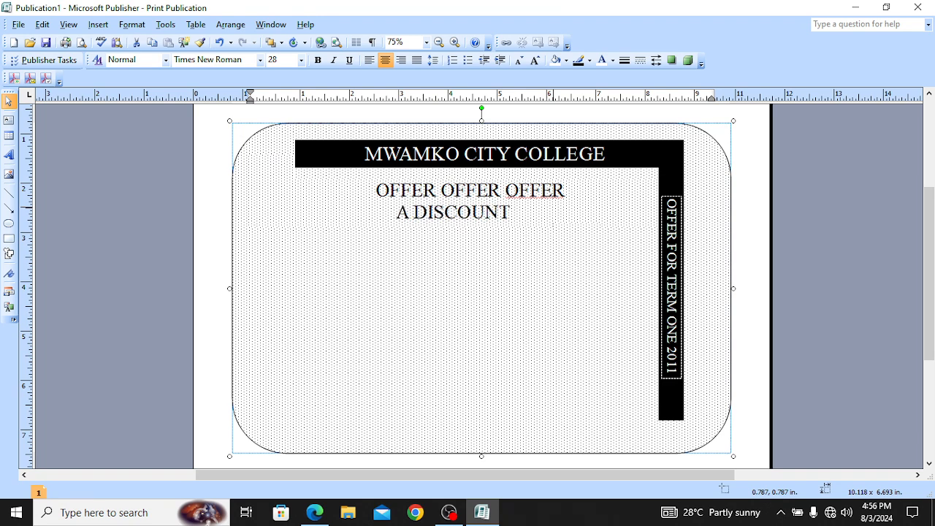
click(314, 512)
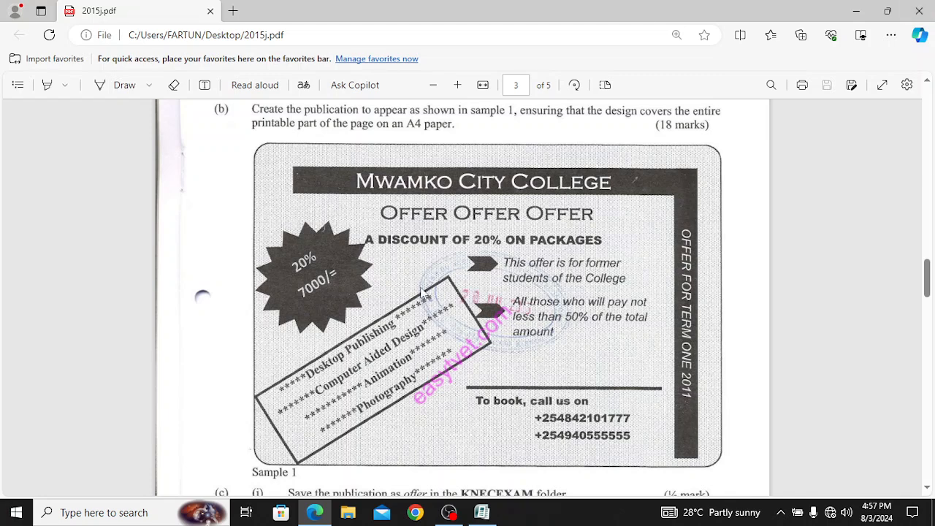
click(481, 512)
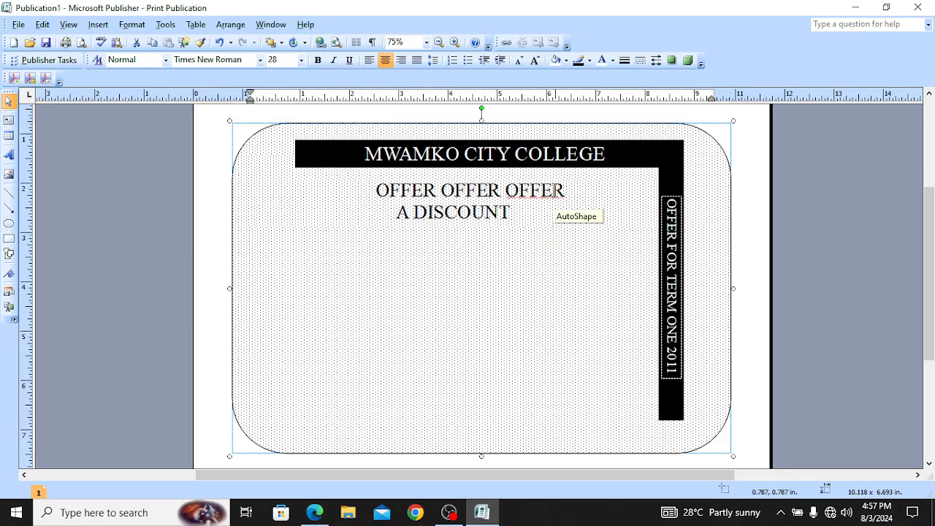
text(OF )
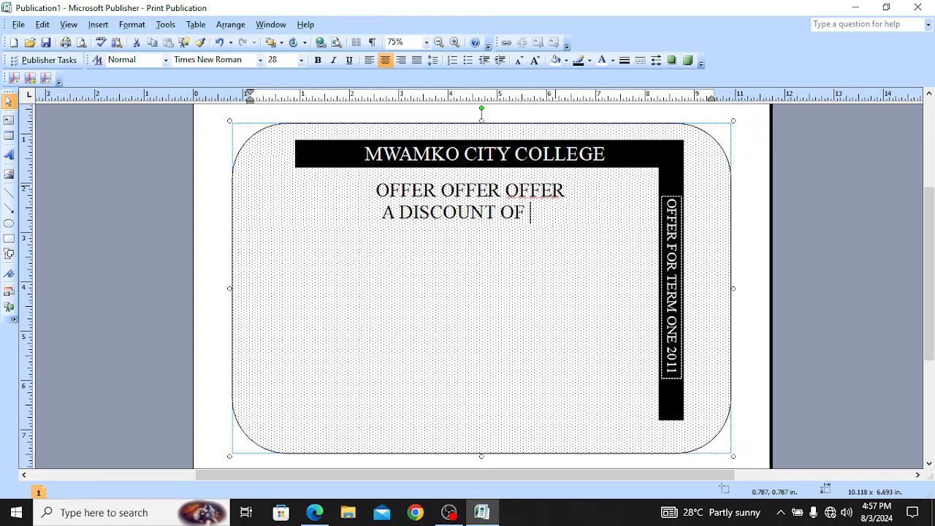
text(2)
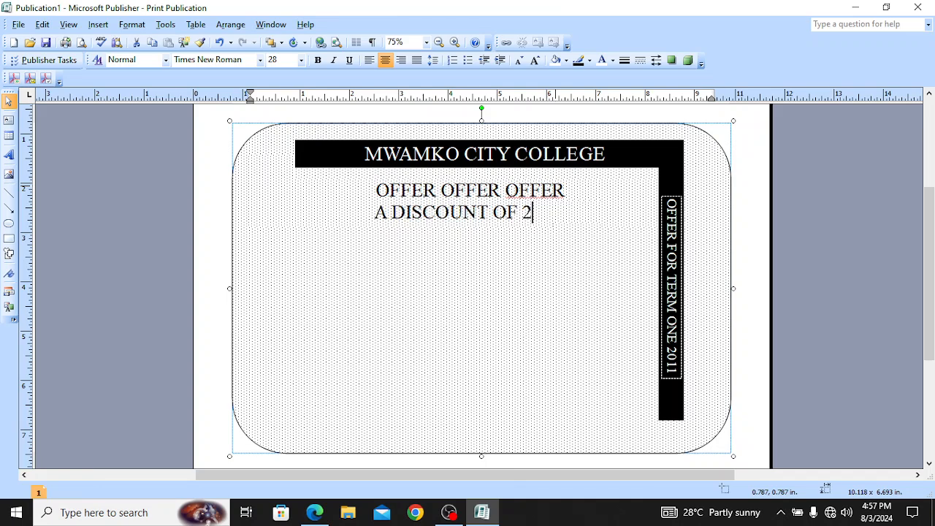
text(0)
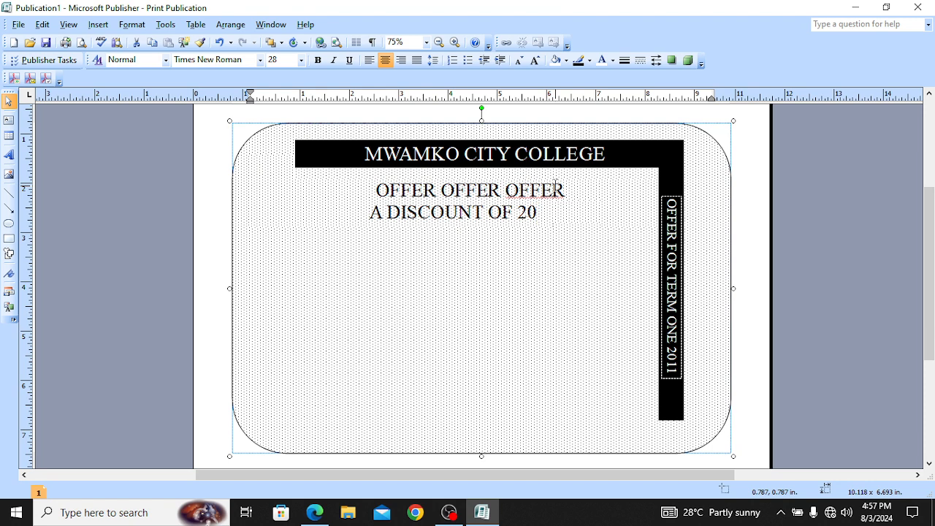
text(%)
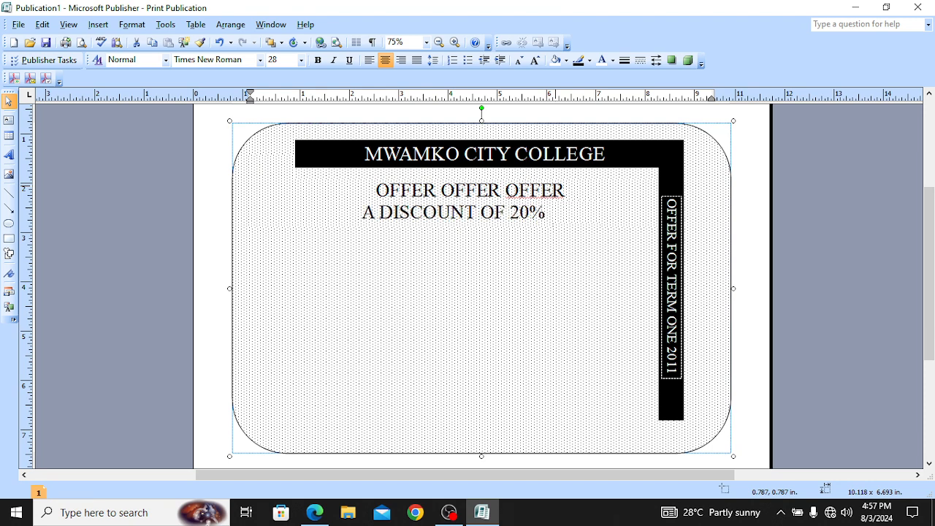
text( ON )
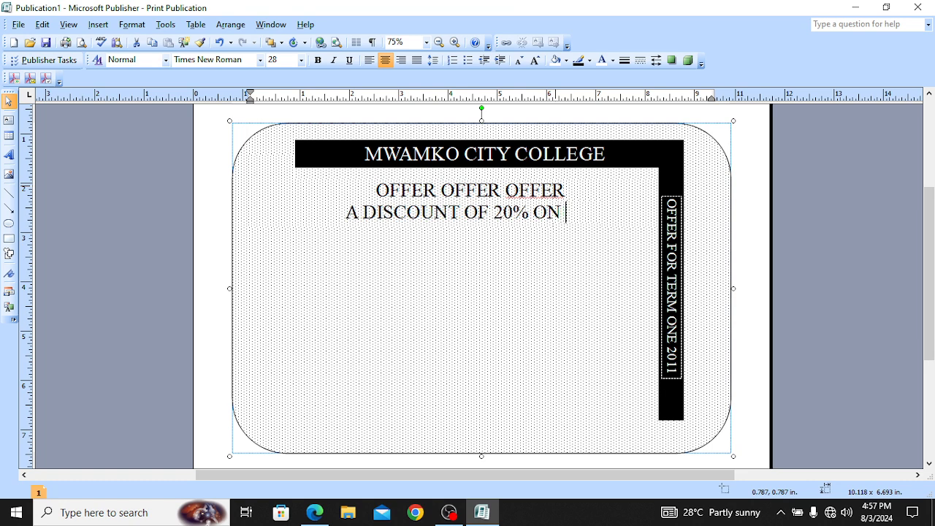
text(PACK)
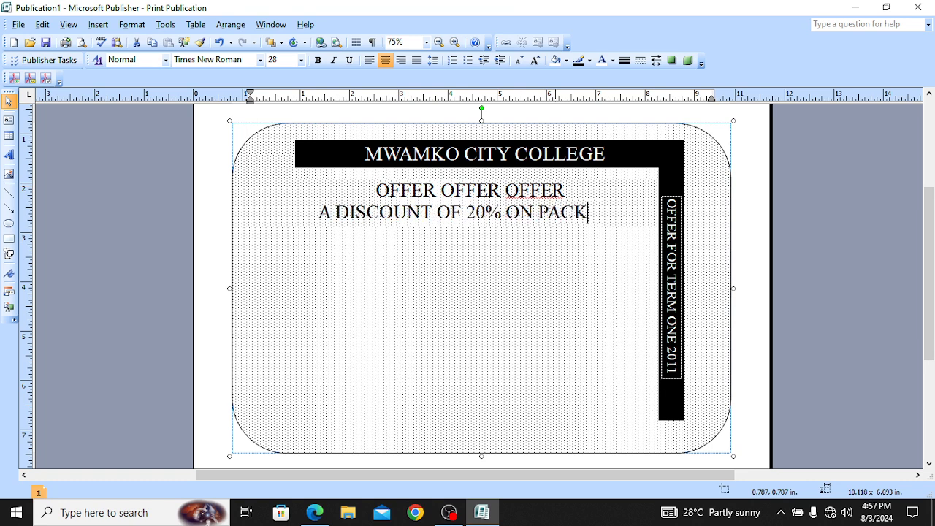
text(AGES)
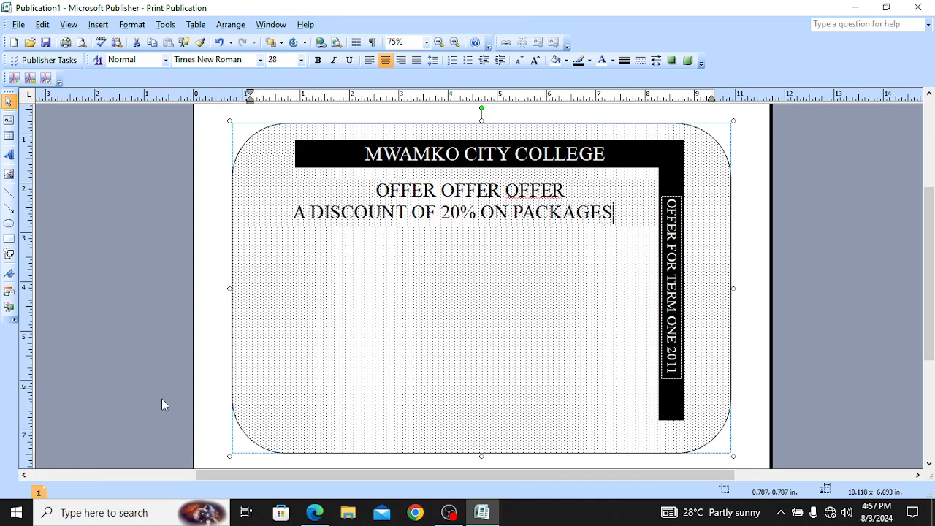
click(317, 512)
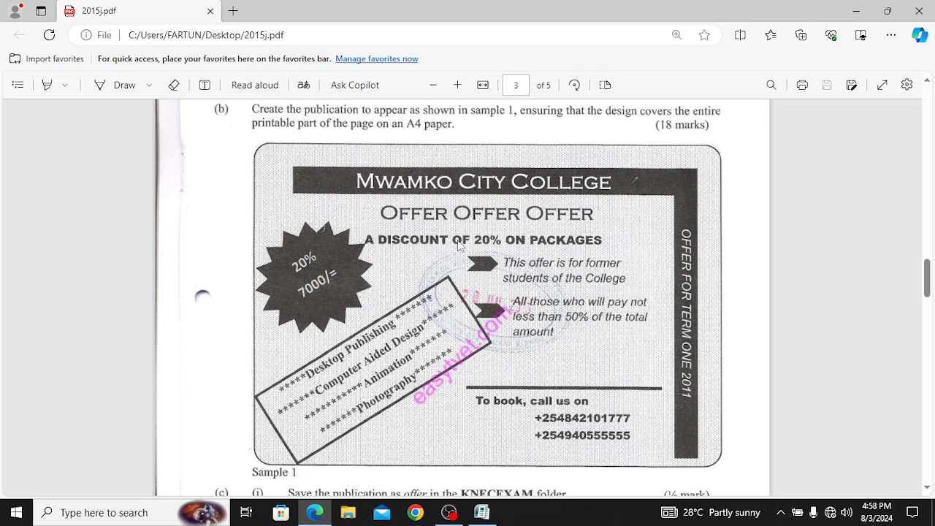
Step: Bold the 'A DISCOUNT OF 20% ON PACKAGES' line, then compare it against the sample PDF in Edge
mouse_move(489, 514)
click(485, 472)
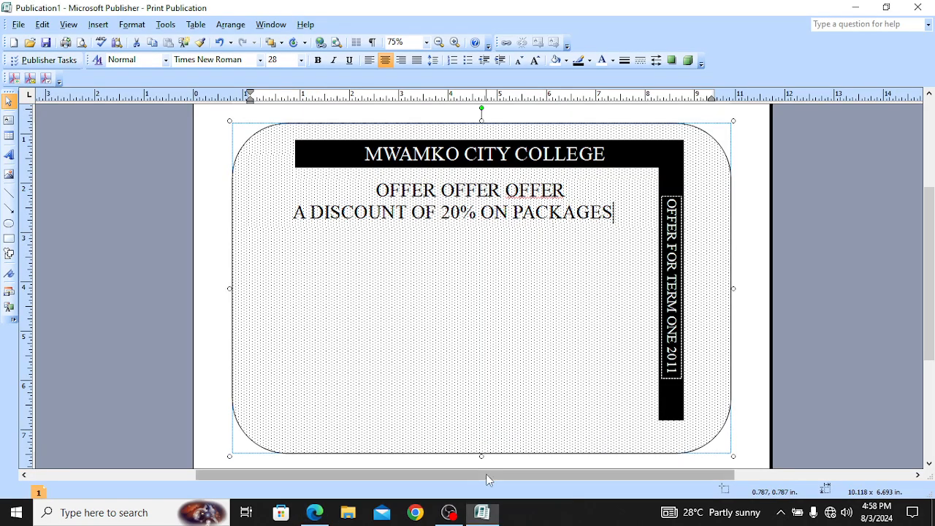
drag(615, 211, 295, 213)
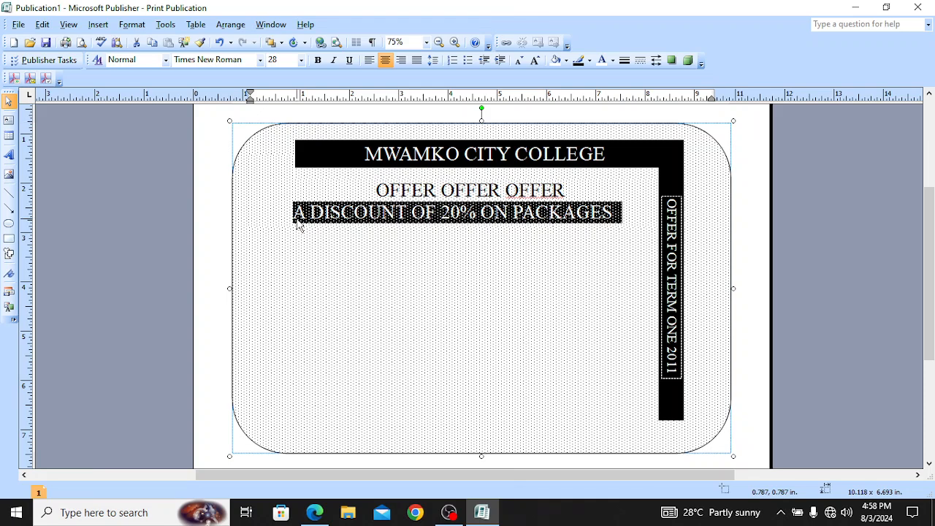
click(319, 62)
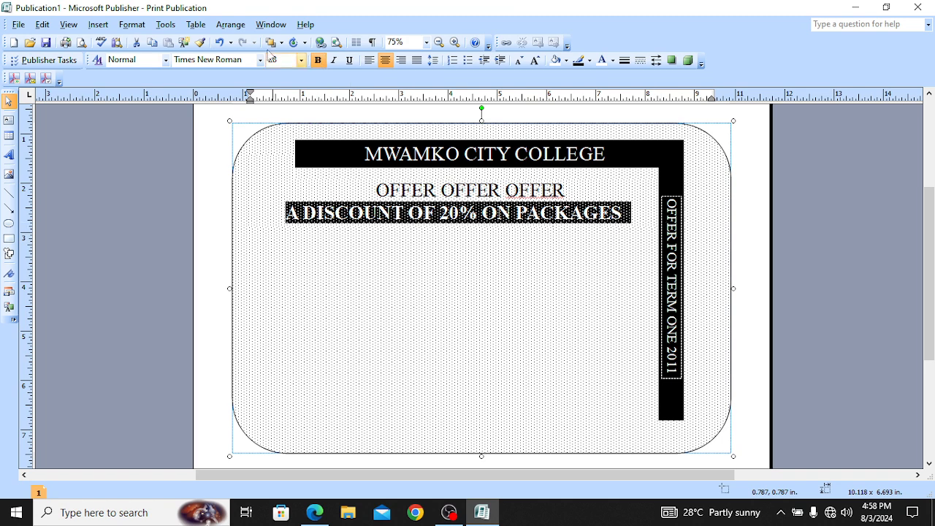
click(468, 263)
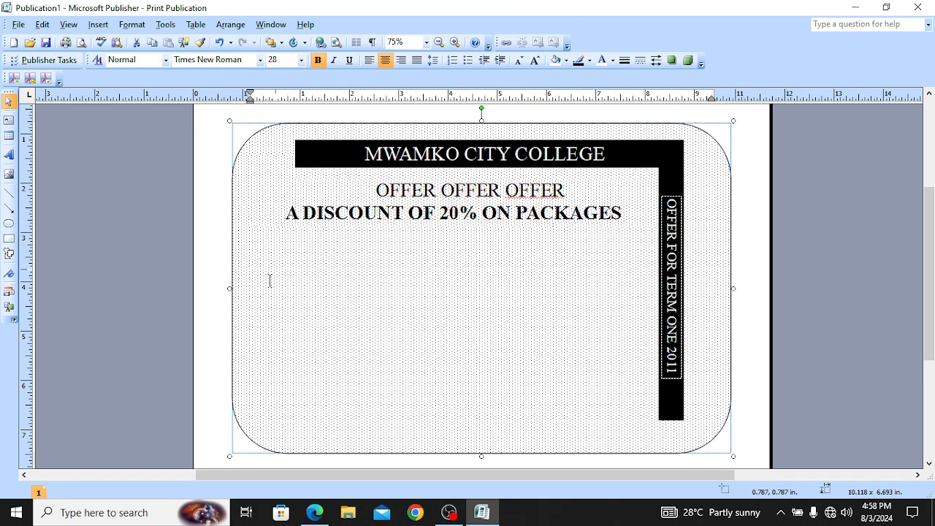
click(315, 513)
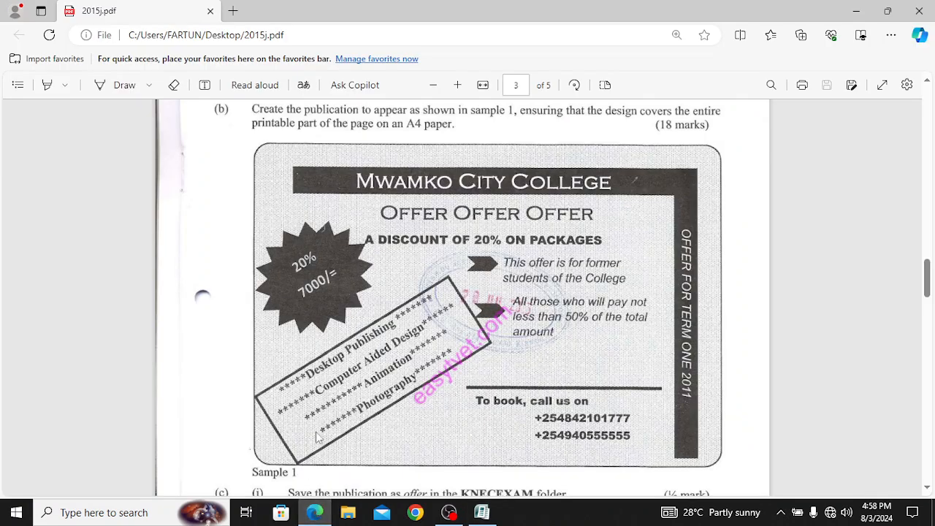
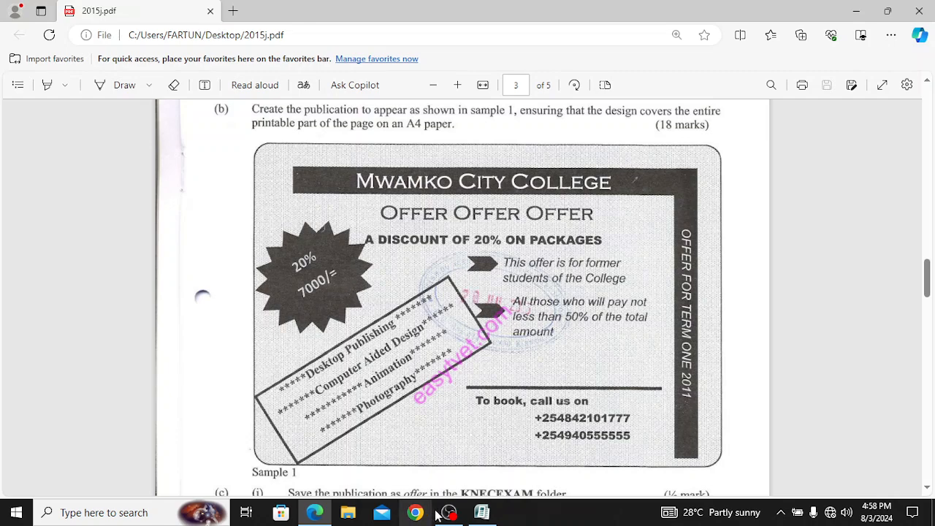
Step: Switch back from the sample PDF in Edge to the Publication1 flyer in Publisher
click(481, 513)
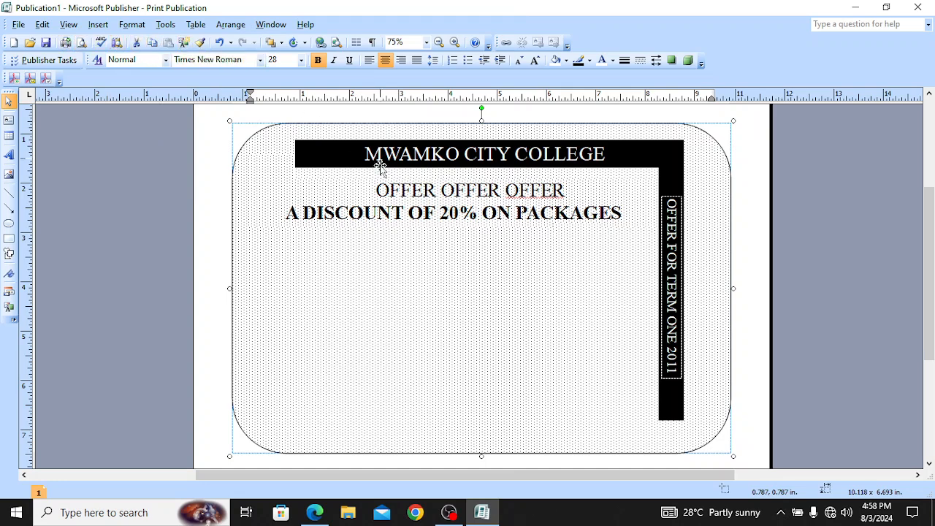
Step: Try 18 pt on the 'A DISCOUNT OF 20% ON PACKAGES' line and judge the size
drag(293, 217, 608, 232)
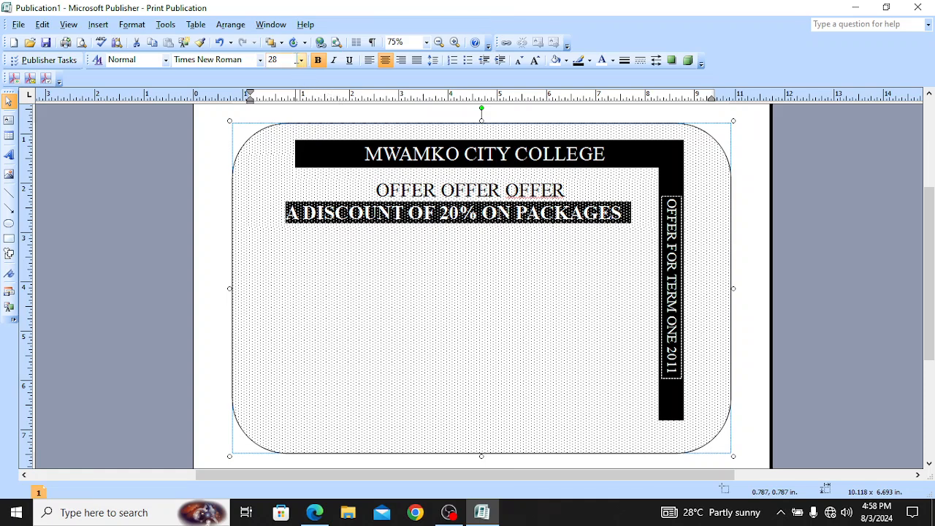
click(301, 60)
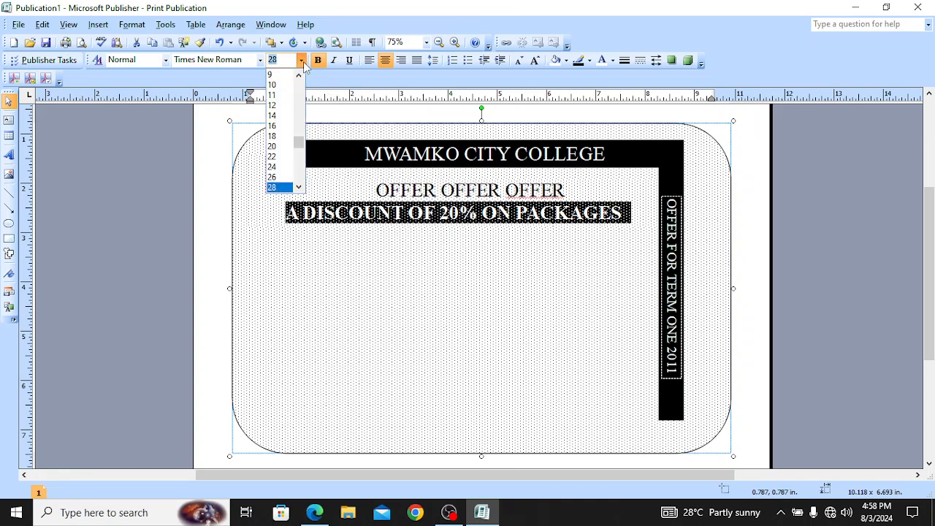
click(279, 138)
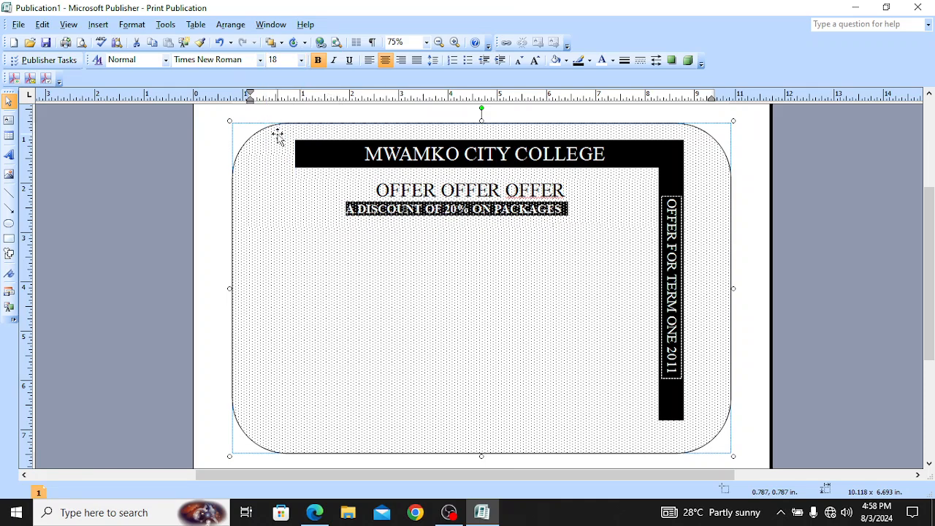
click(343, 219)
click(301, 60)
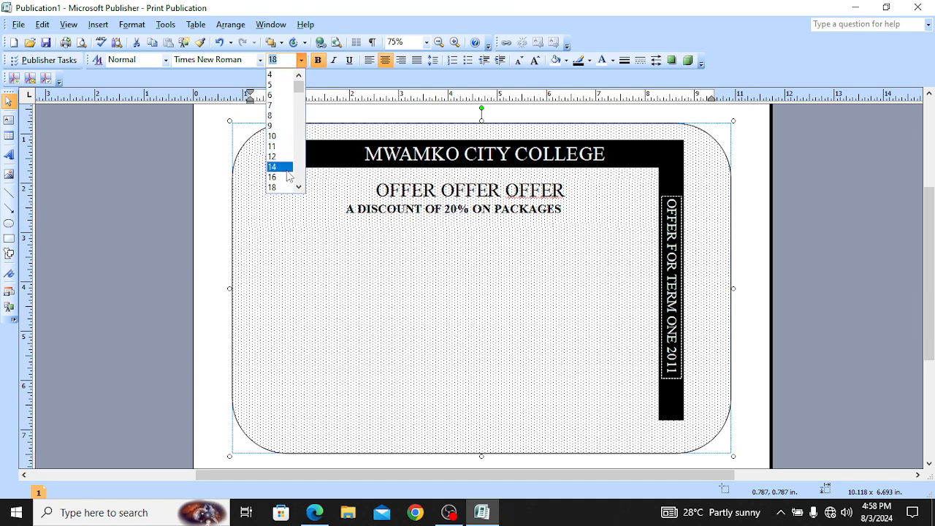
click(286, 169)
Step: Try 14 pt on the discount line, then settle on 16 pt
drag(346, 209, 546, 211)
click(301, 60)
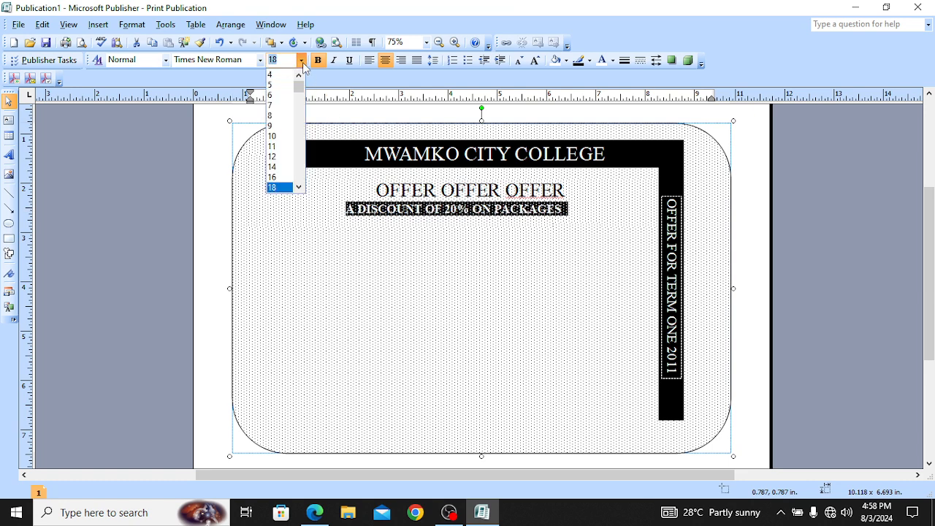
click(279, 165)
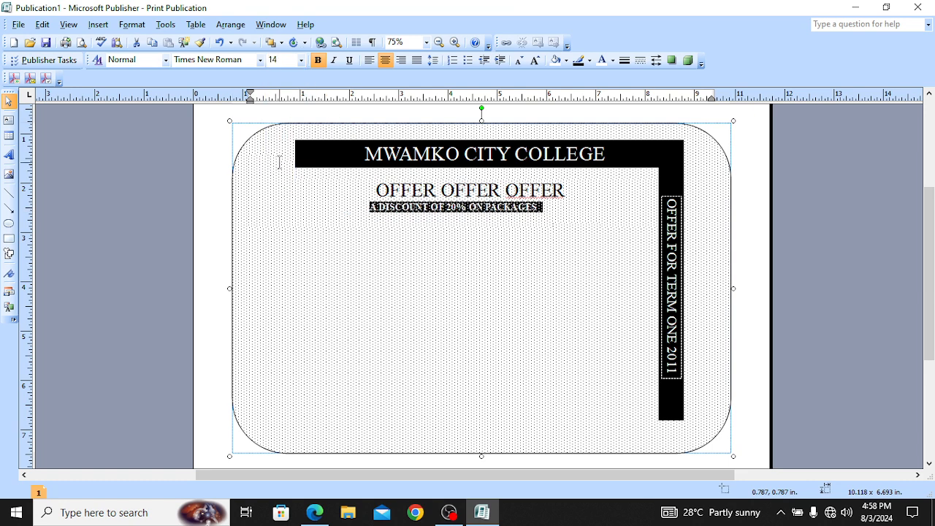
click(432, 235)
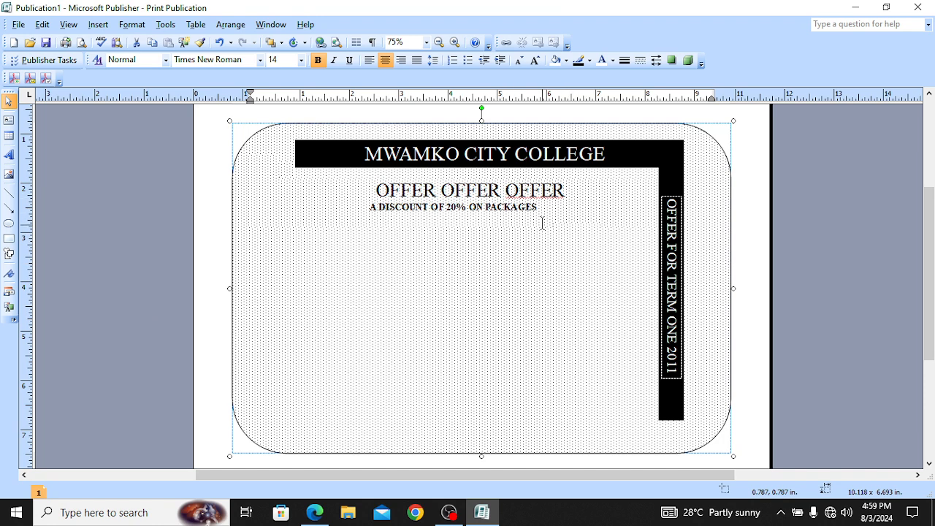
drag(368, 205, 533, 214)
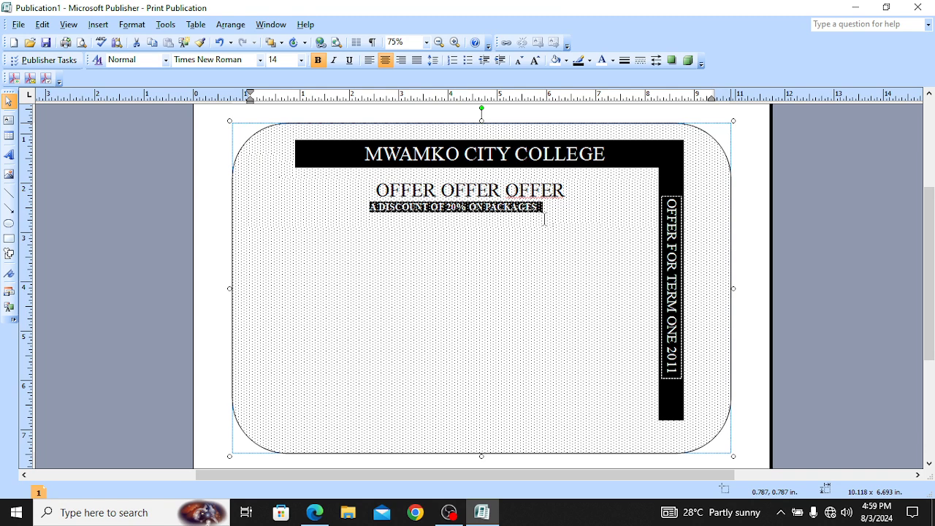
click(301, 60)
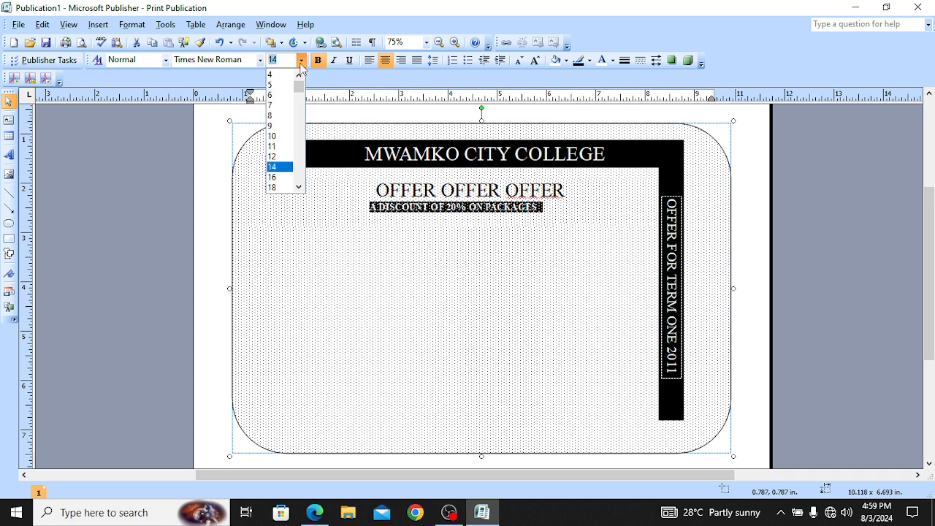
click(272, 177)
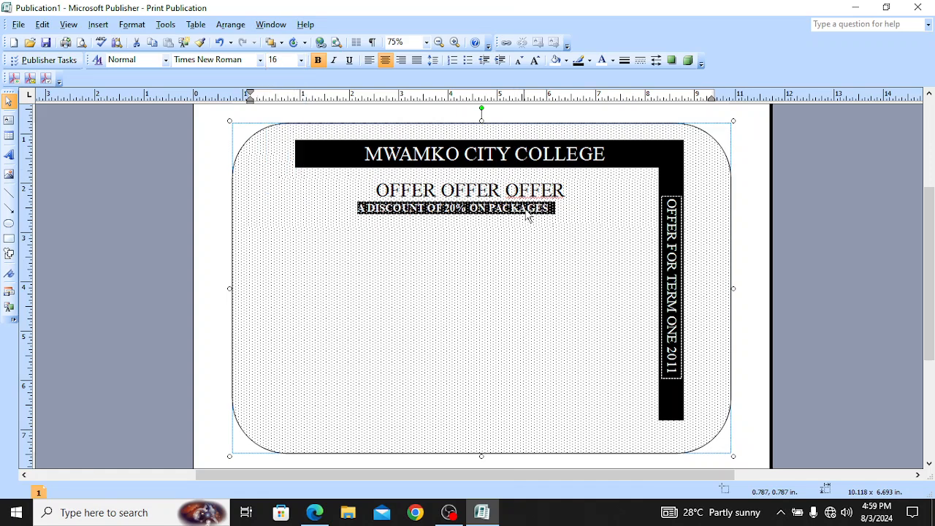
click(382, 193)
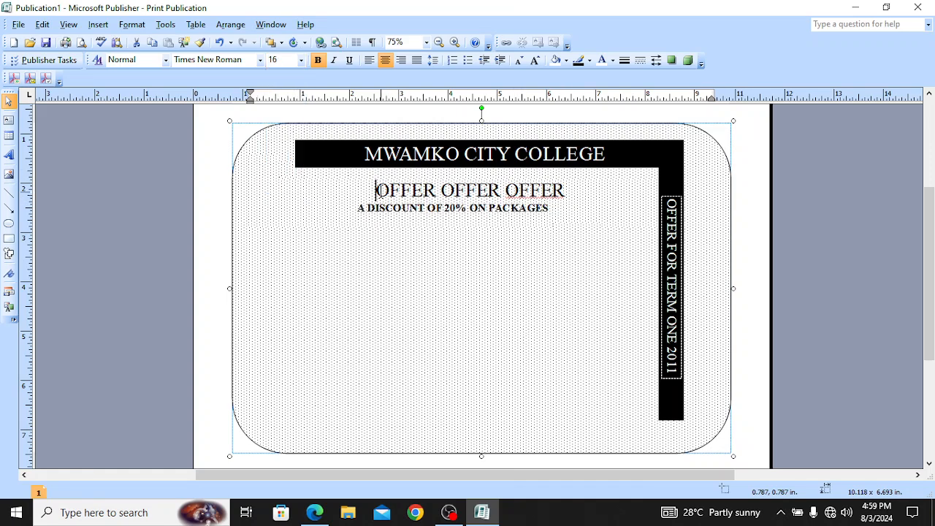
Step: Delete the leading spaces before the OFFER OFFER OFFER heading, undoing an accidental line merge
key(BackSpace)
key(BackSpace)
key(BackSpace)
key(BackSpace)
key(BackSpace)
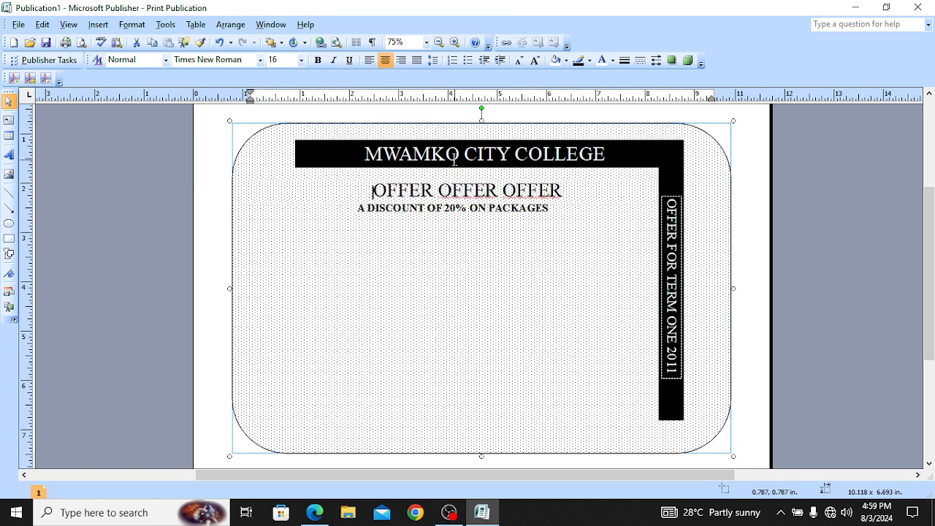
key(BackSpace)
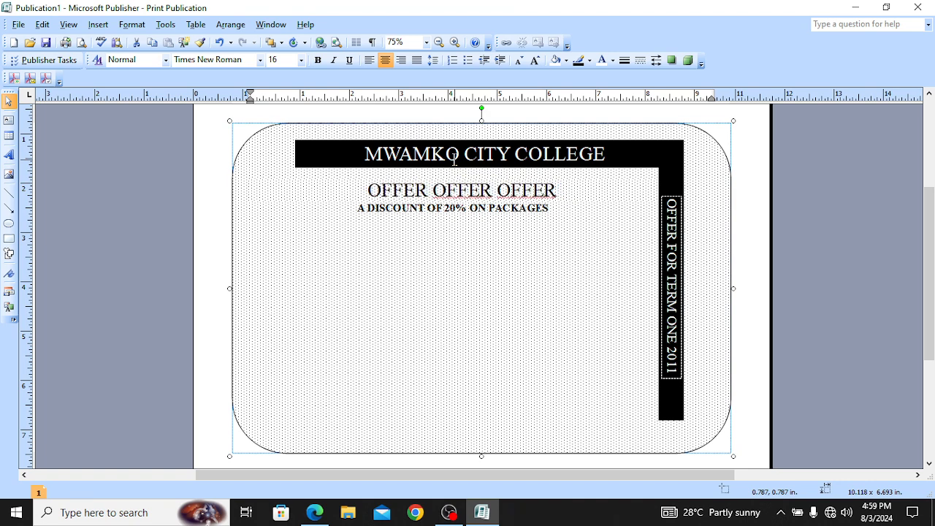
key(BackSpace)
key(BackSpace)
key(BackSpace)
key(BackSpace)
key(BackSpace)
key(BackSpace)
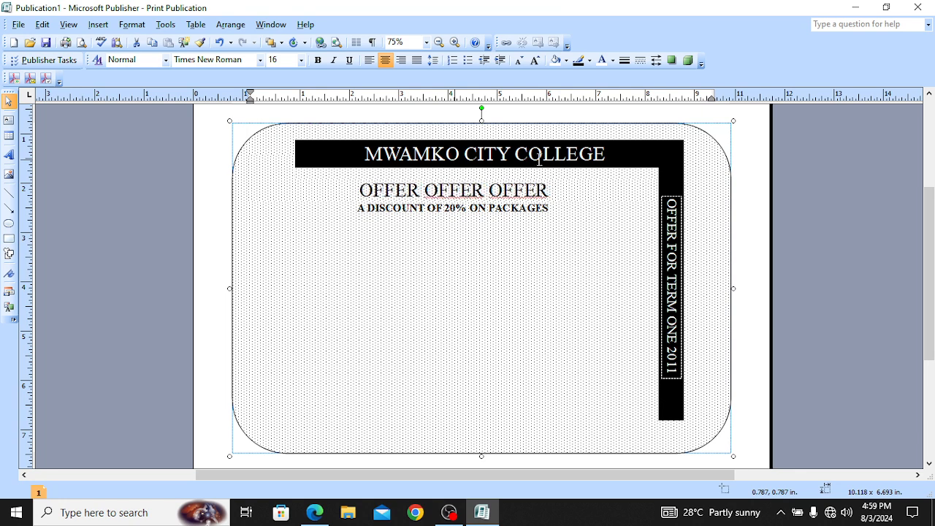
key(BackSpace)
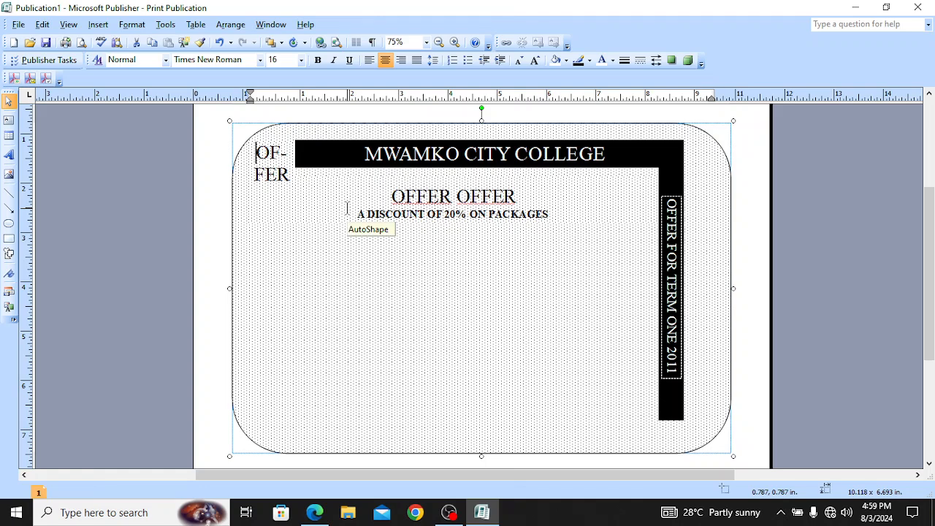
key(ctrl+z)
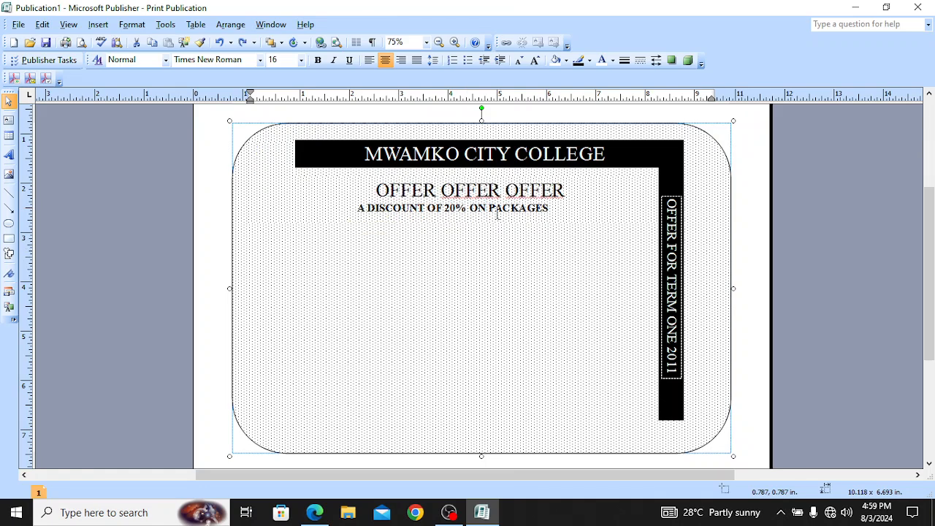
Step: Ignore the repeated-word spelling flags on the second and third OFFER
right_click(488, 191)
click(523, 218)
right_click(541, 202)
click(578, 225)
Step: Set the OFFER OFFER OFFER heading to 24 pt after trying 14, 16 and 18 pt
drag(573, 190, 375, 192)
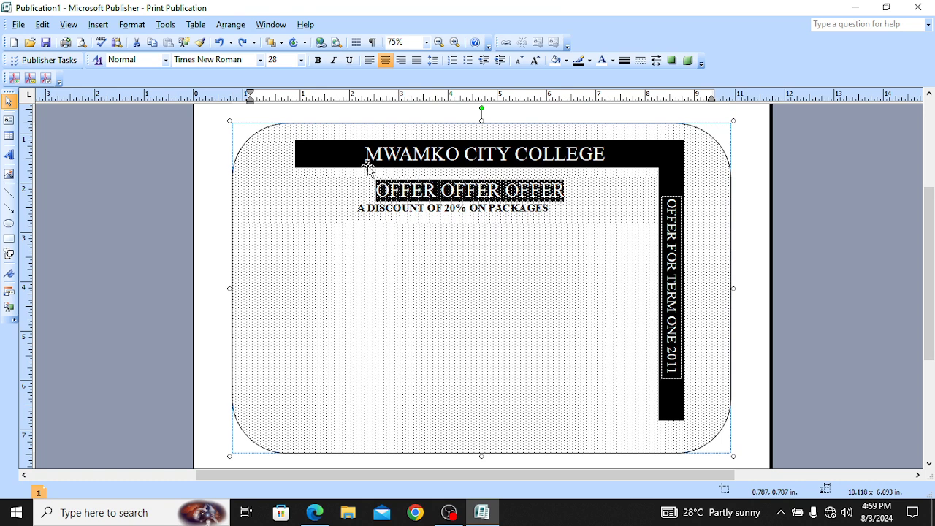
click(301, 61)
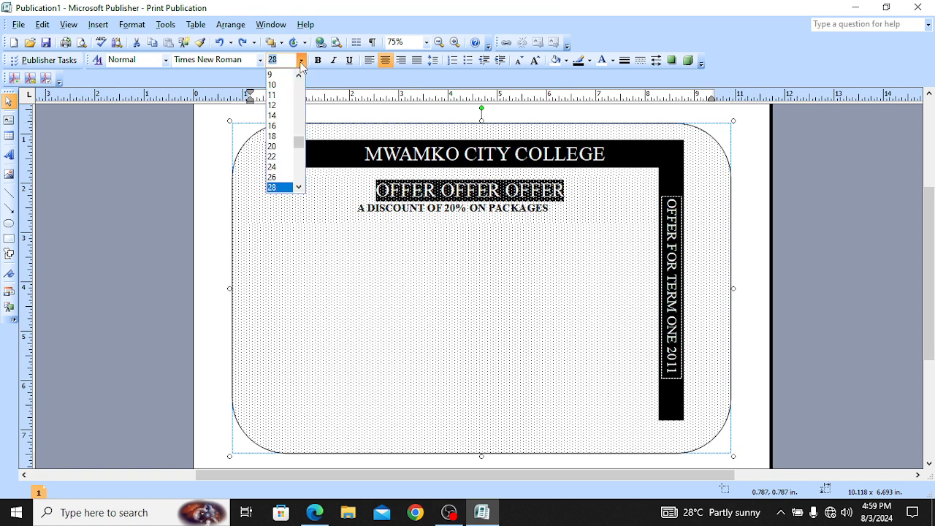
click(290, 117)
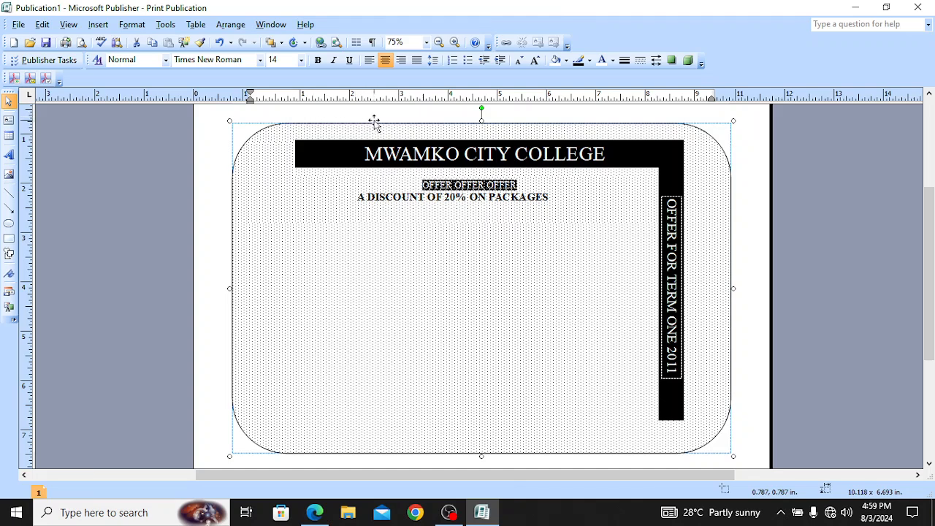
click(301, 60)
click(289, 183)
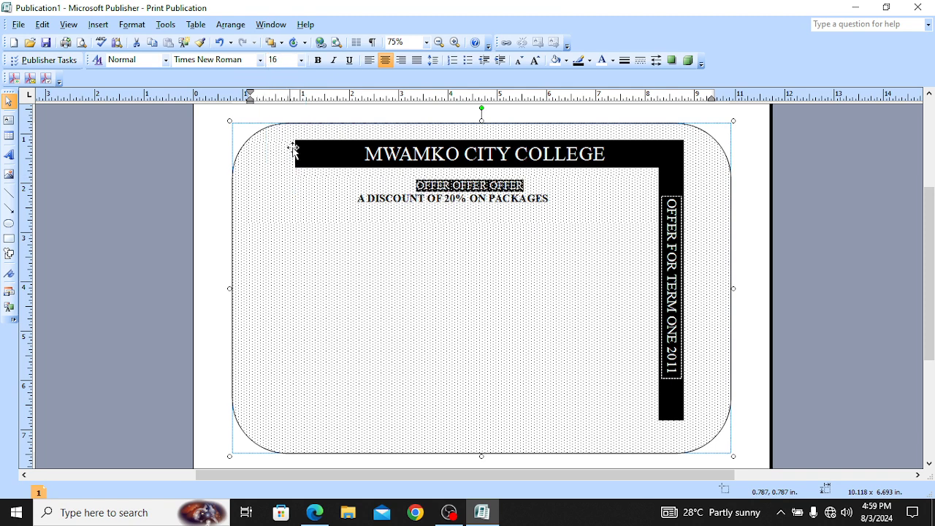
click(301, 60)
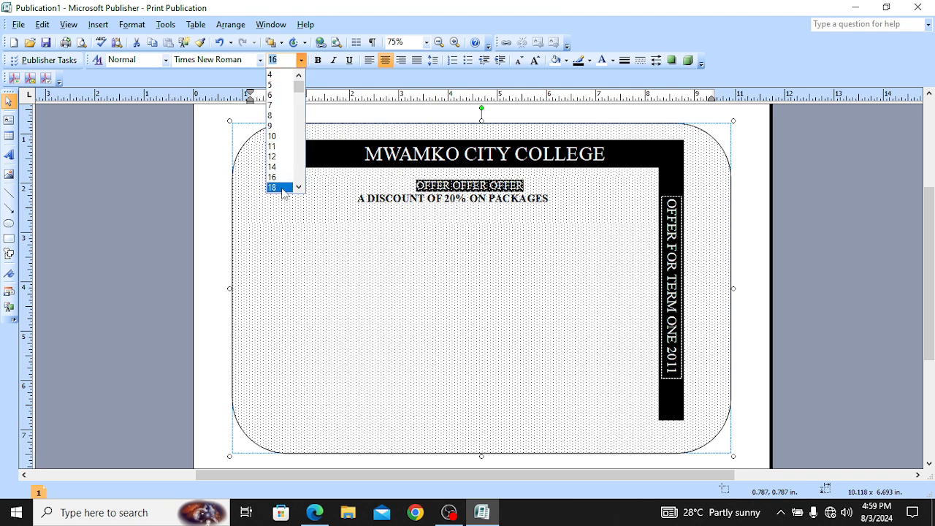
click(282, 187)
click(301, 60)
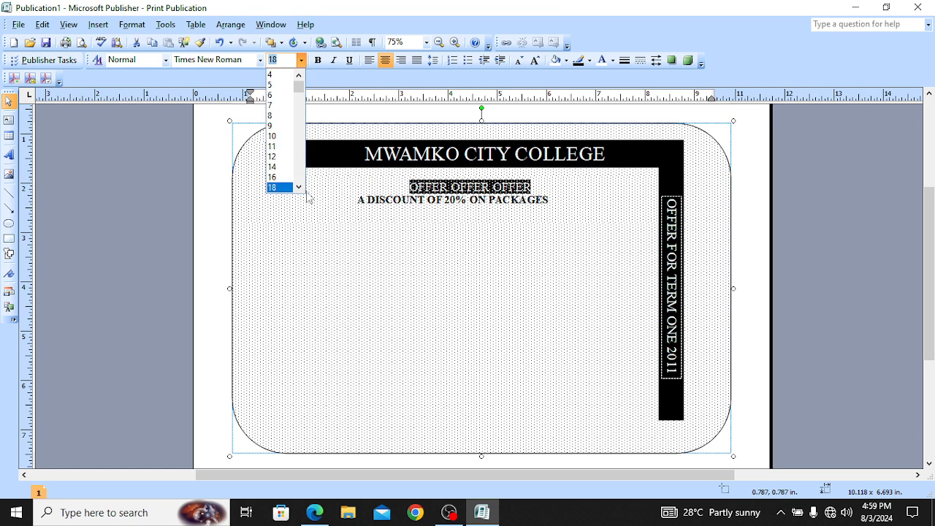
scroll(298, 187, down, 2)
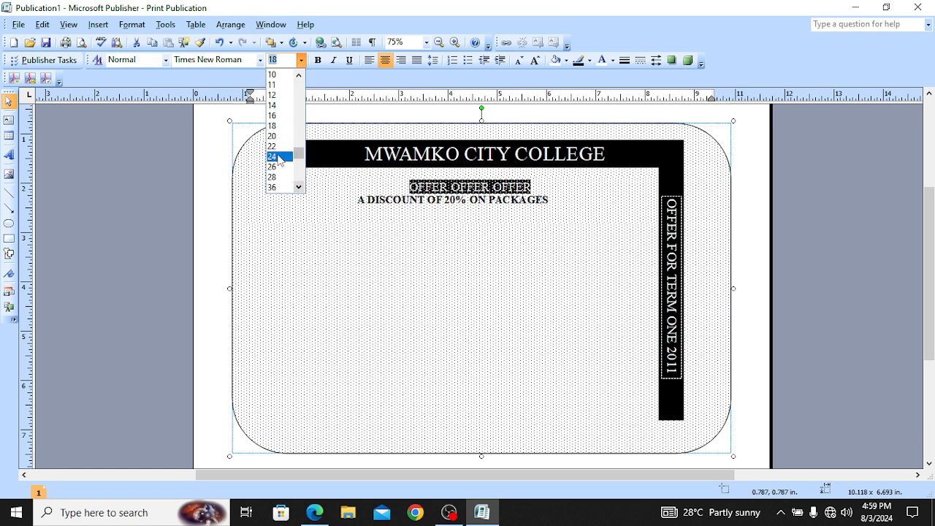
click(276, 156)
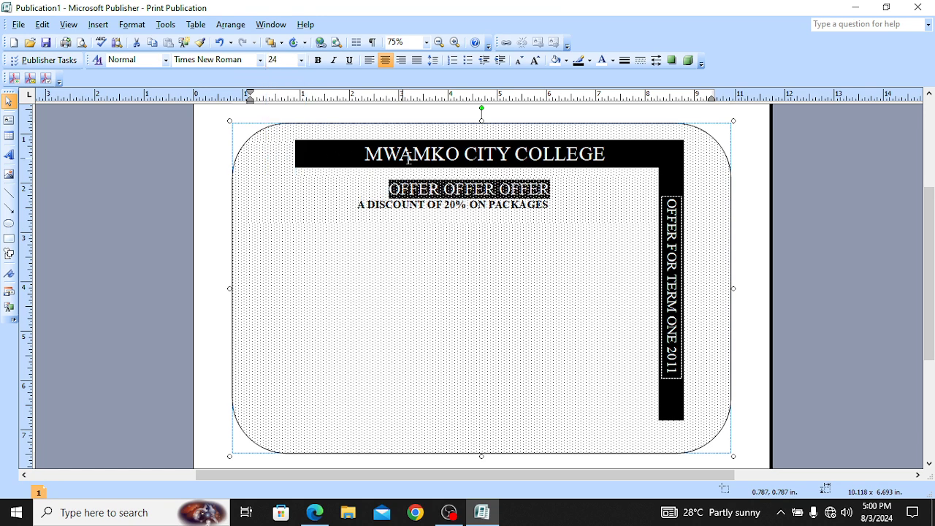
click(480, 206)
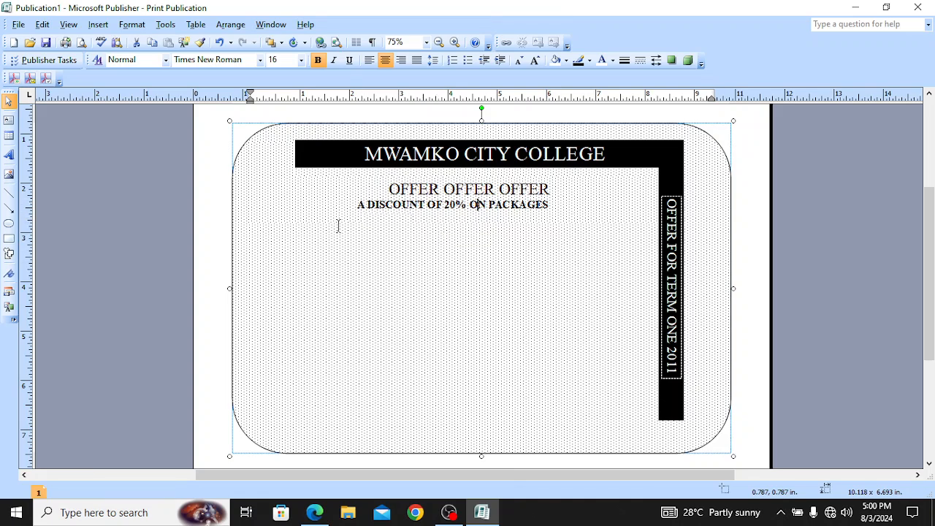
Step: Draw a 16-Point Star from AutoShapes on the left below the heading
click(99, 26)
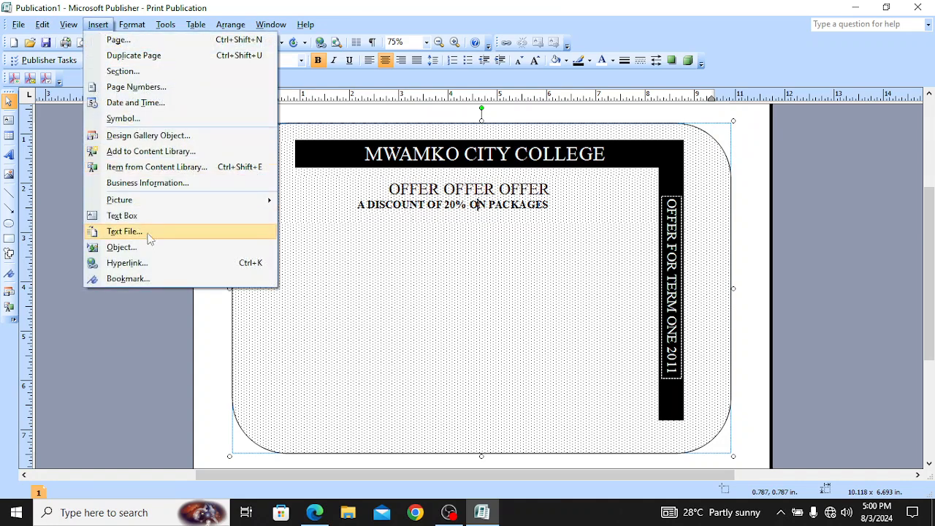
mouse_move(167, 203)
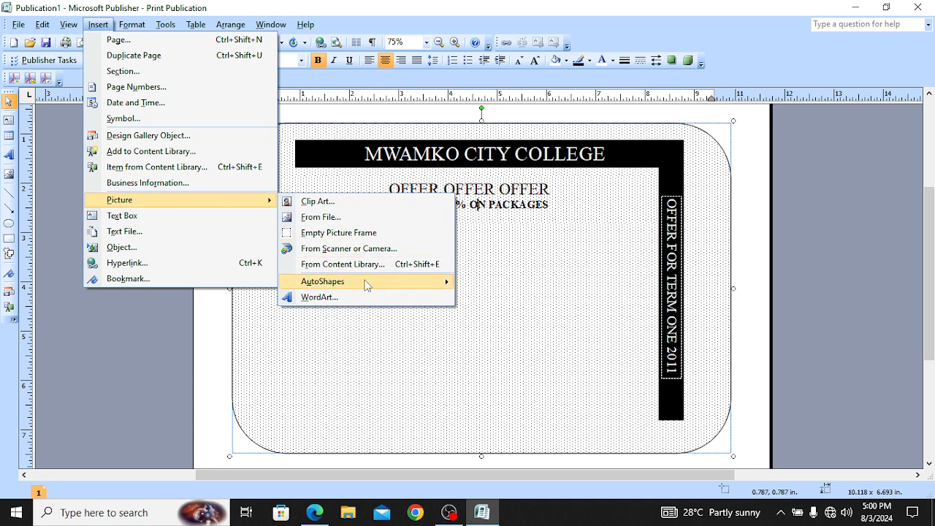
mouse_move(365, 282)
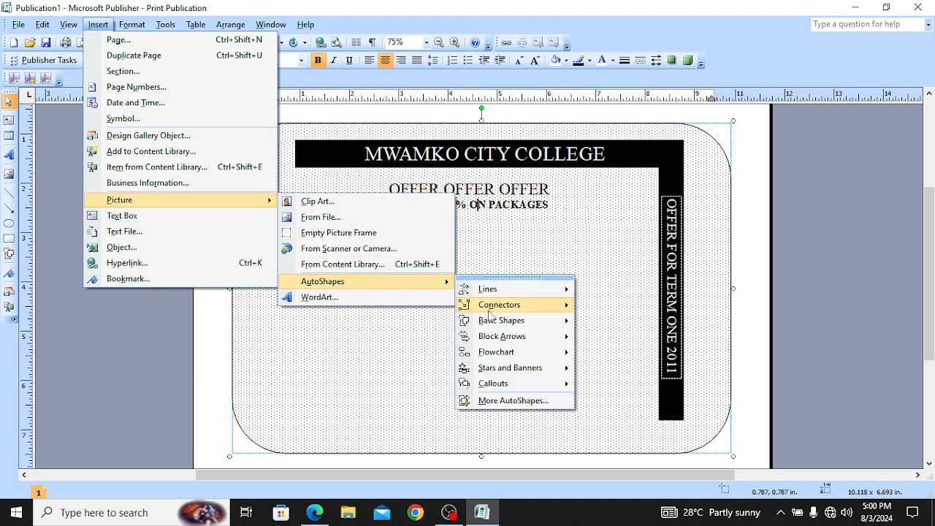
mouse_move(532, 370)
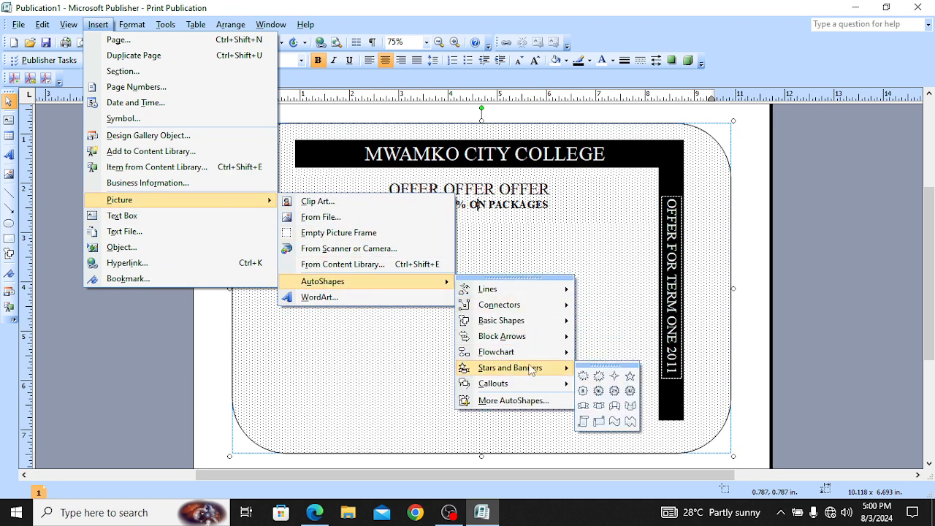
click(598, 391)
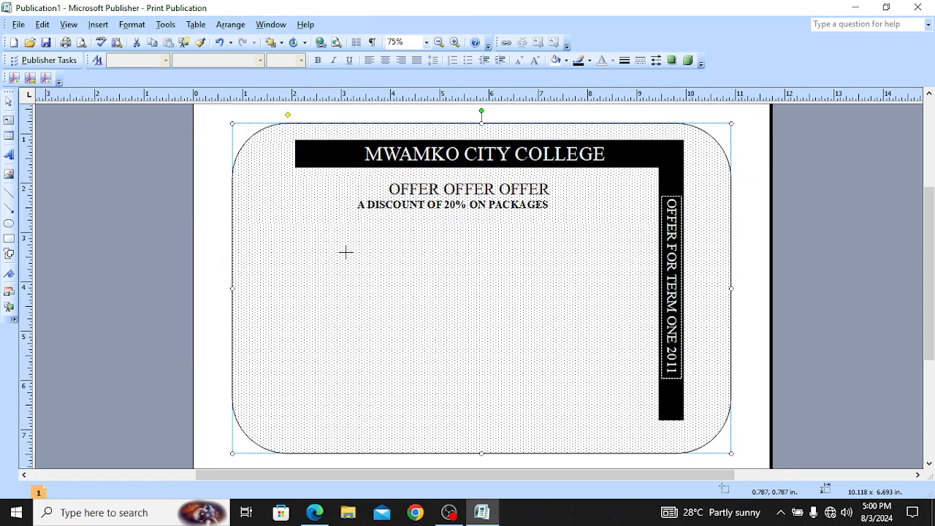
drag(340, 220, 246, 316)
Step: Position the star below the heading and widen it to 2.188 inches
drag(288, 275, 285, 258)
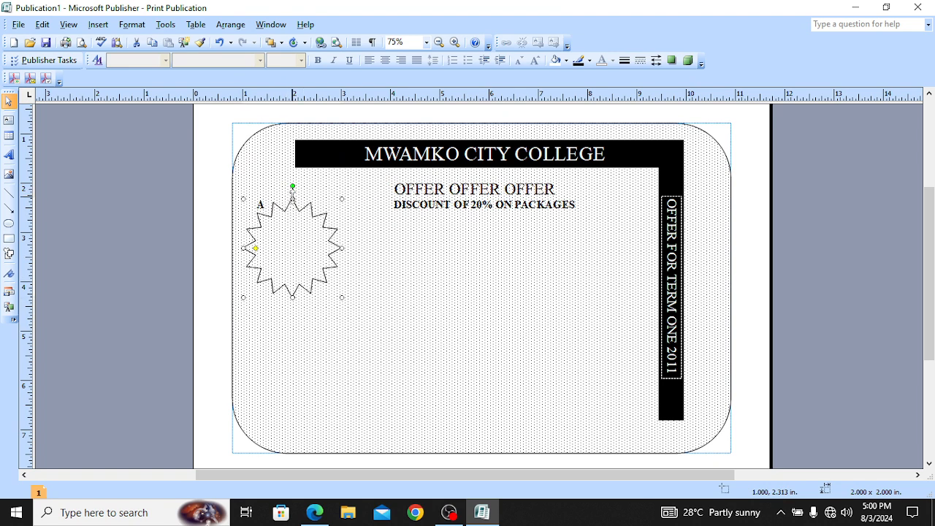
drag(293, 203, 292, 208)
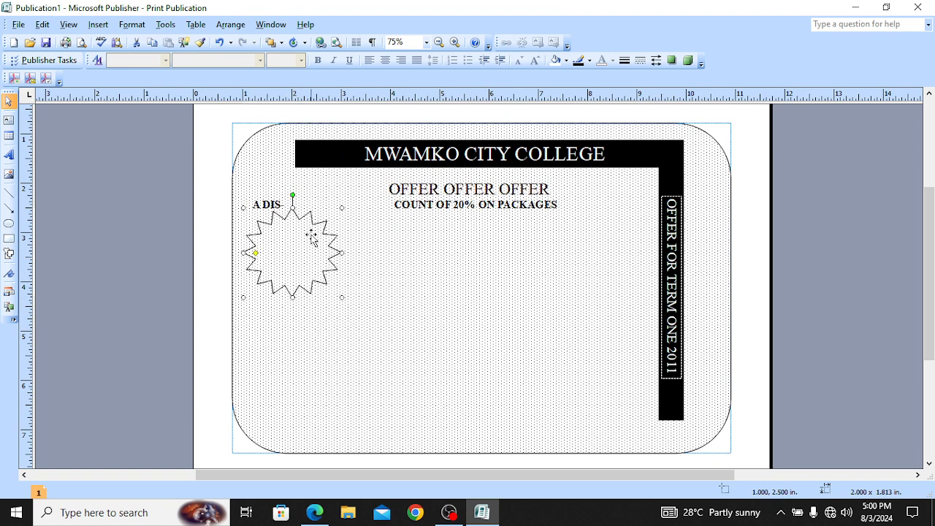
key(ctrl+z)
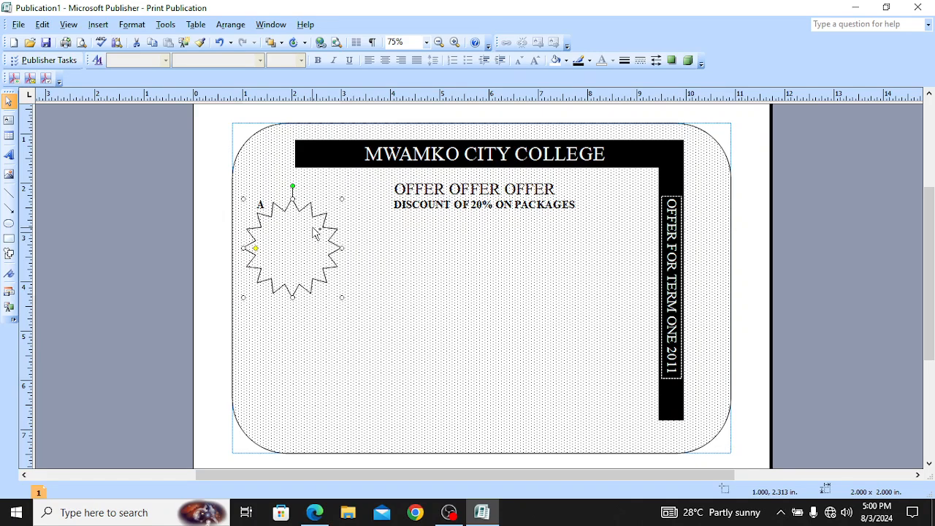
drag(299, 212, 285, 237)
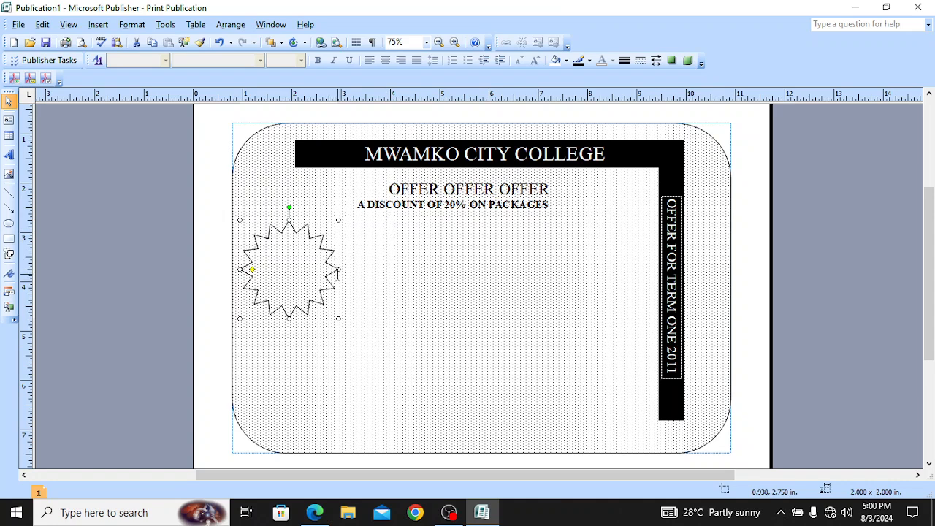
drag(339, 270, 348, 255)
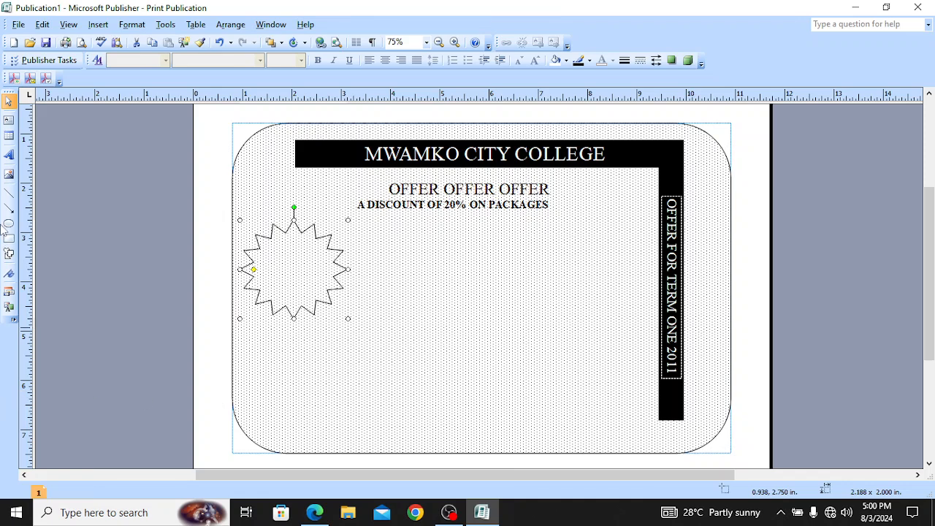
click(475, 358)
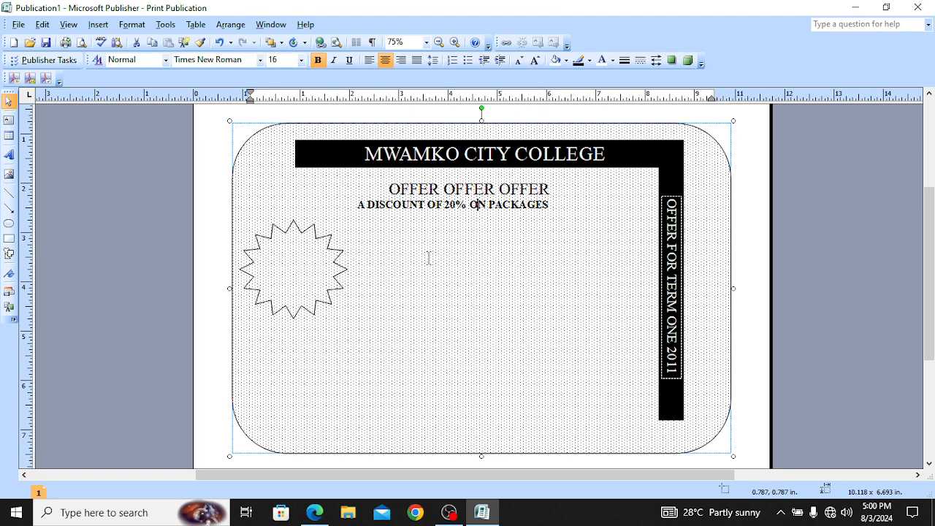
Step: Fill the star with solid black
click(306, 261)
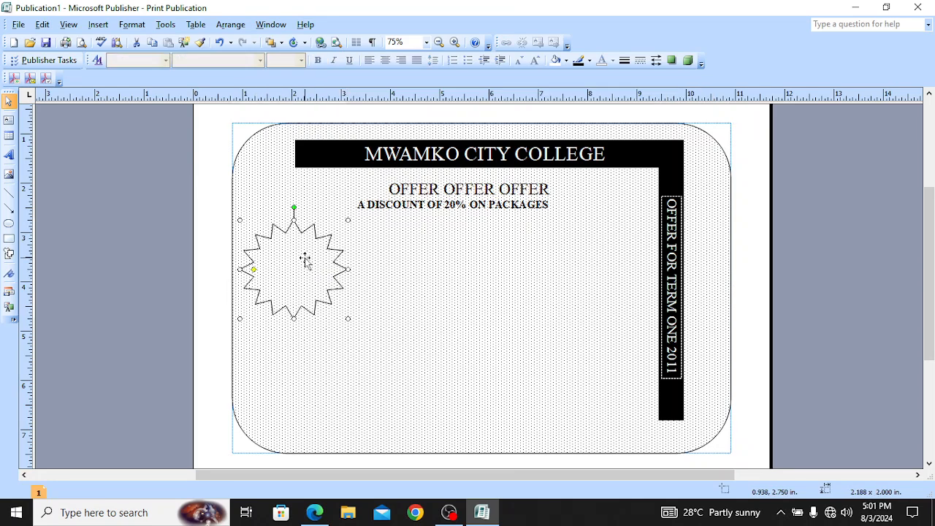
click(130, 28)
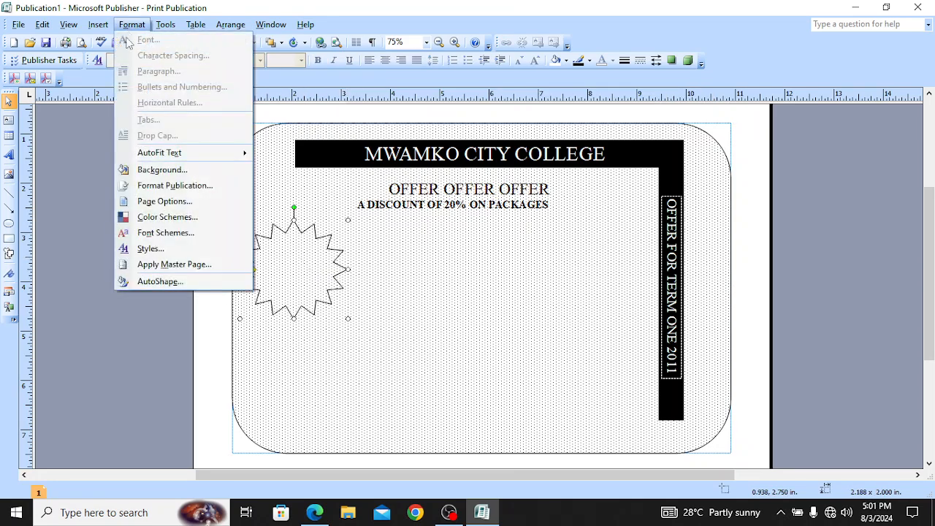
mouse_move(231, 25)
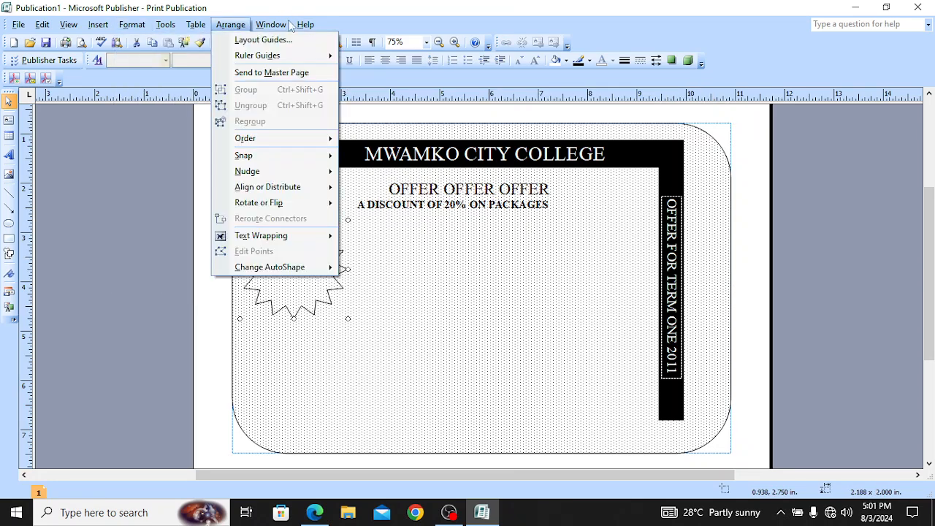
mouse_move(282, 24)
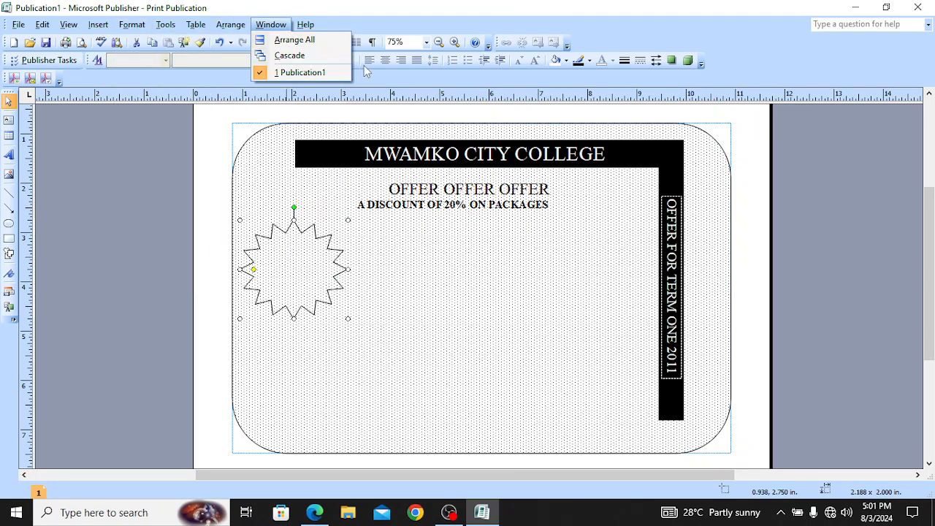
click(296, 263)
click(590, 62)
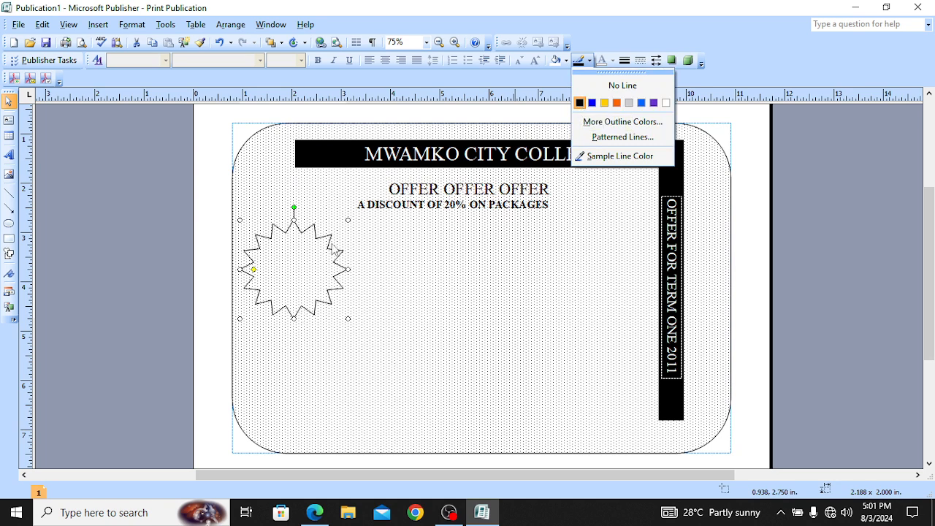
click(409, 349)
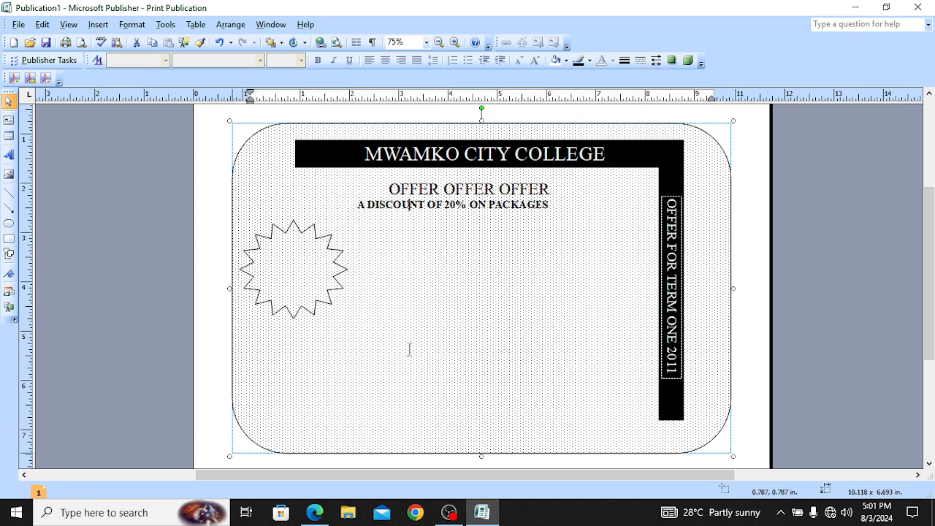
click(292, 265)
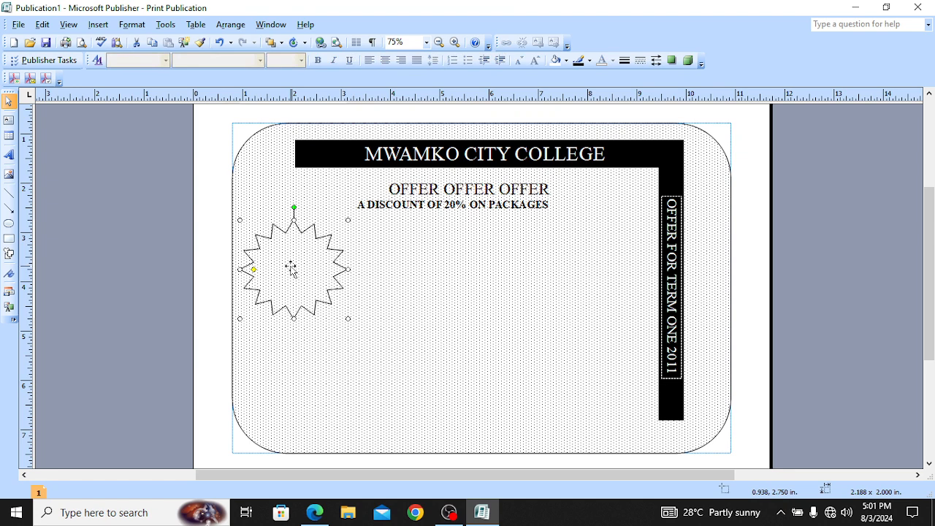
click(568, 62)
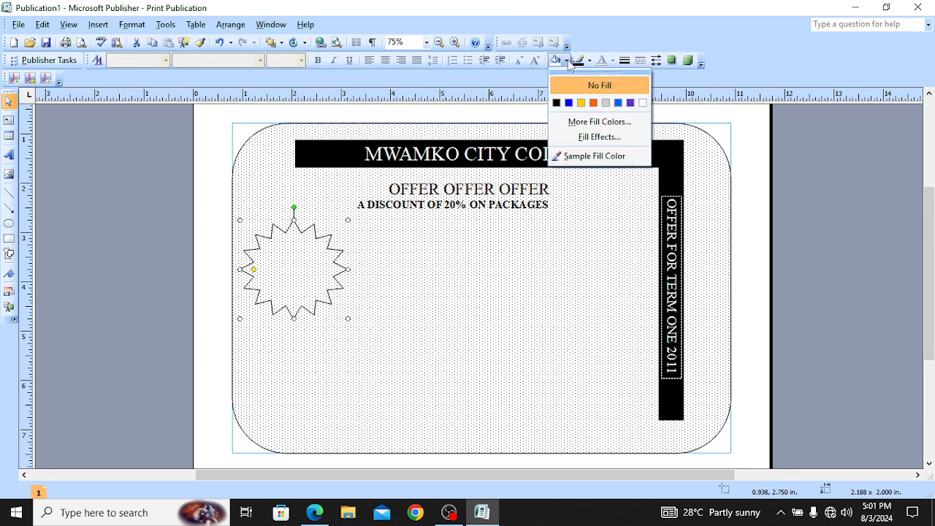
click(556, 102)
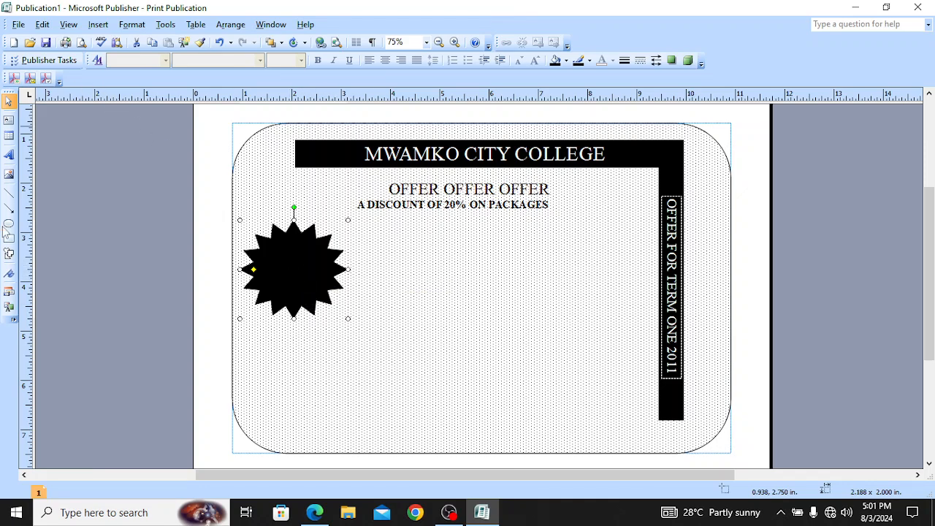
click(9, 121)
Step: Draw a small text box right of the star holding 20% and 7000/= on two lines, checking the sample PDF
drag(396, 264, 445, 297)
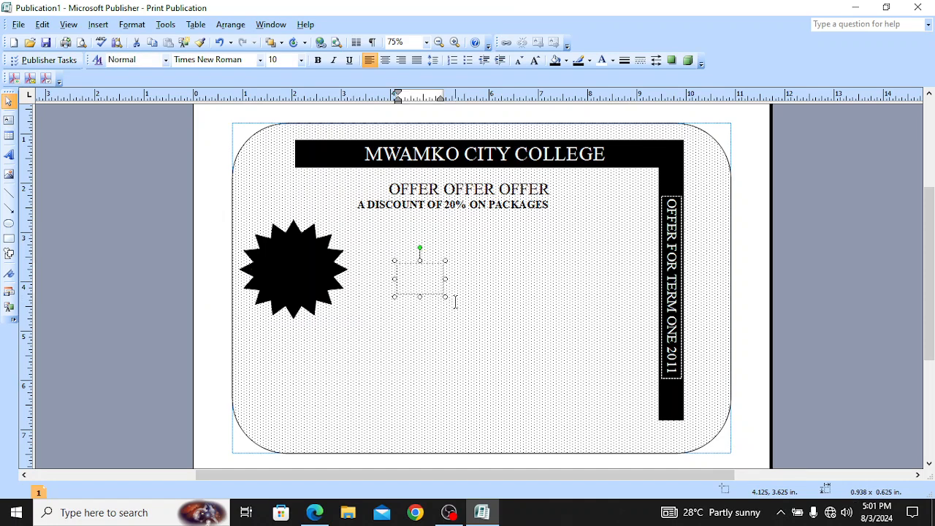
text(3)
click(314, 513)
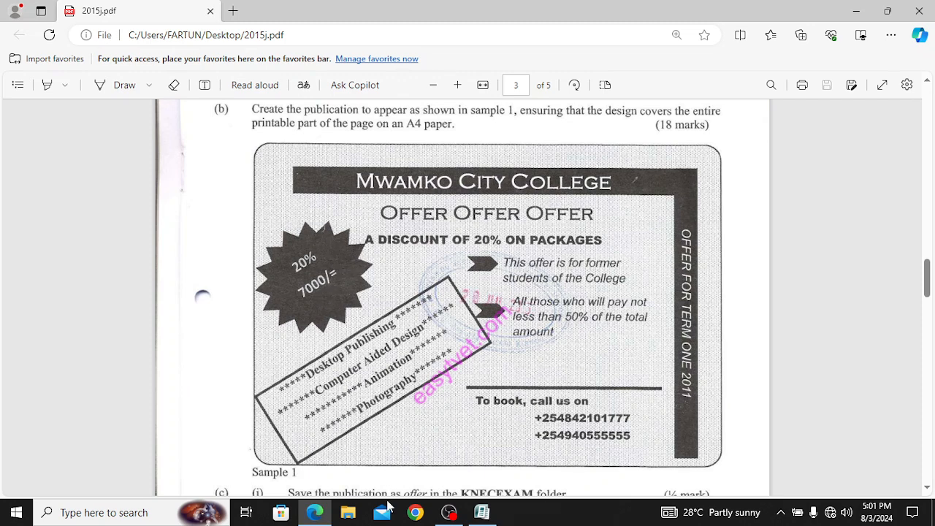
click(482, 512)
text(0)
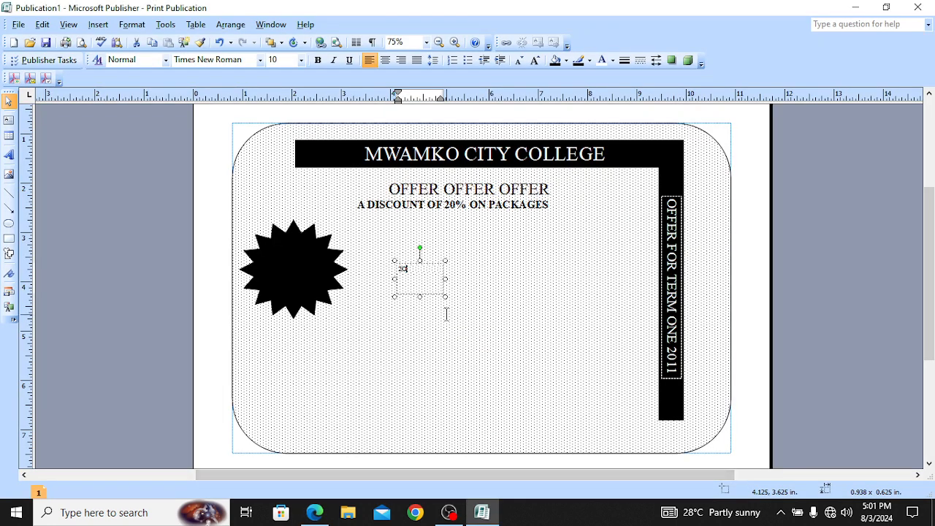
text(%)
key(Return)
click(314, 512)
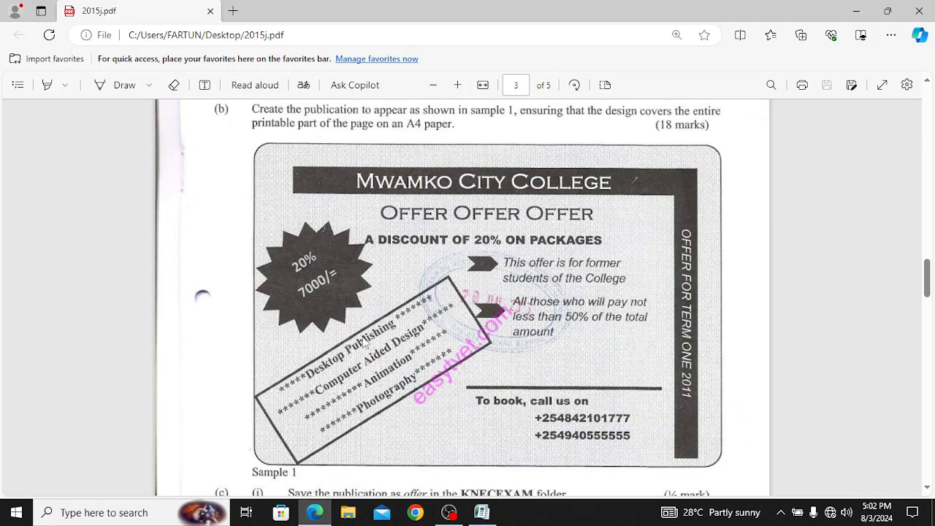
click(482, 513)
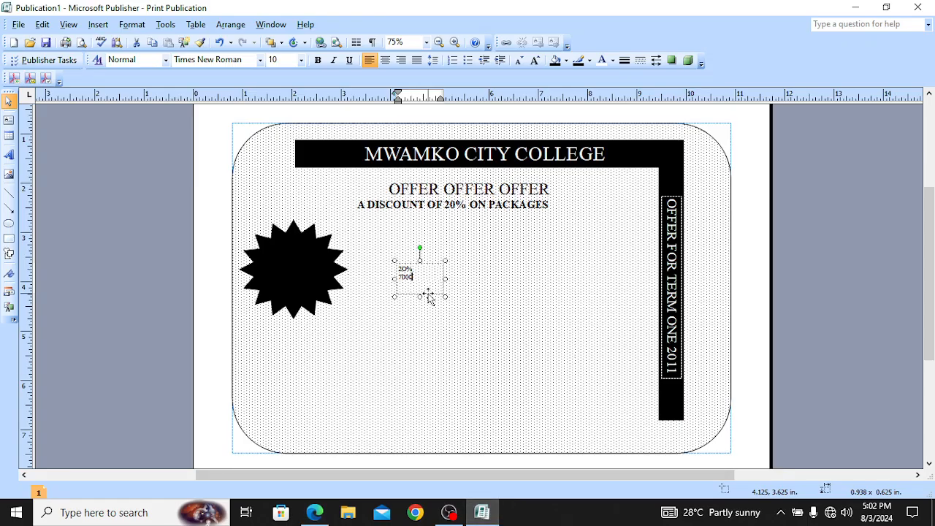
text(/=)
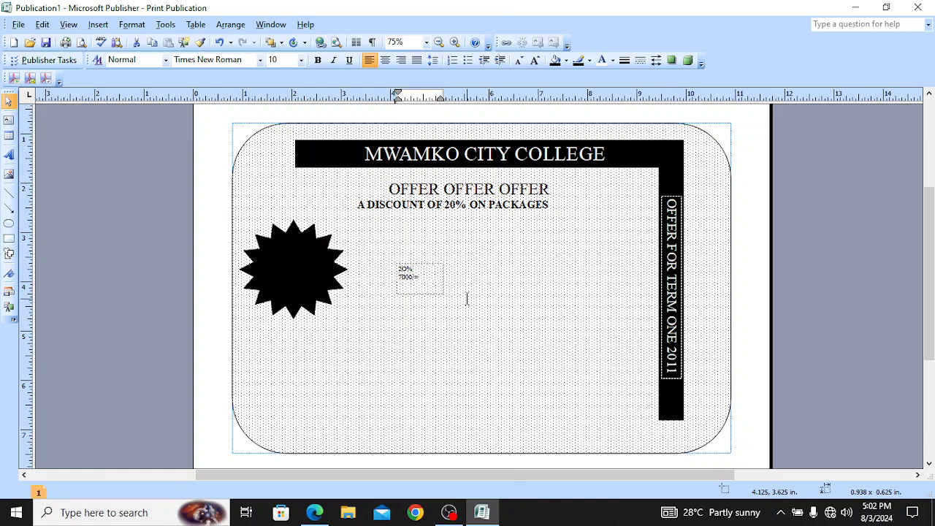
click(460, 300)
click(437, 277)
key(ctrl+a)
Step: Enlarge the 20% / 7000/= text and make it bold
click(437, 278)
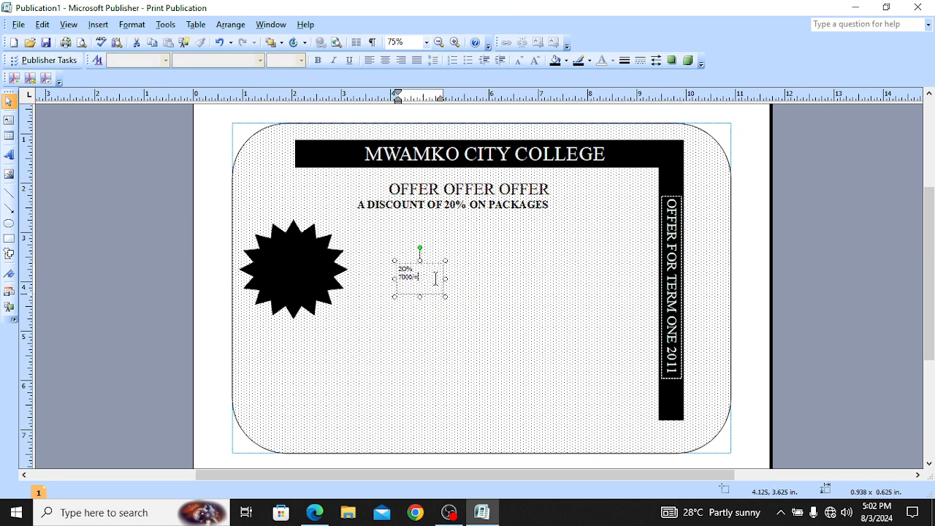
key(ctrl+a)
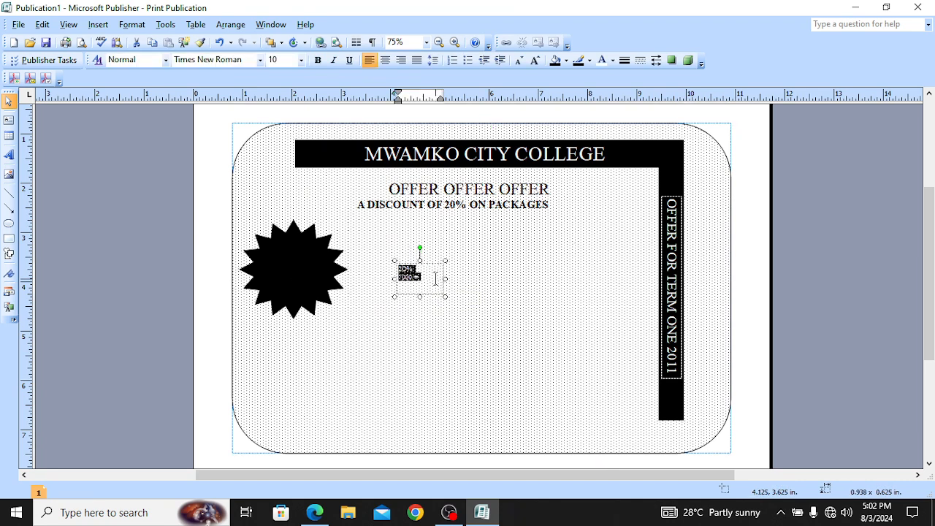
key(ctrl+bracketright)
key(ctrl+bracketright)
key(ctrl+bracketright)
key(ctrl+bracketright)
key(ctrl+bracketright)
key(ctrl+bracketright)
key(ctrl+bracketright)
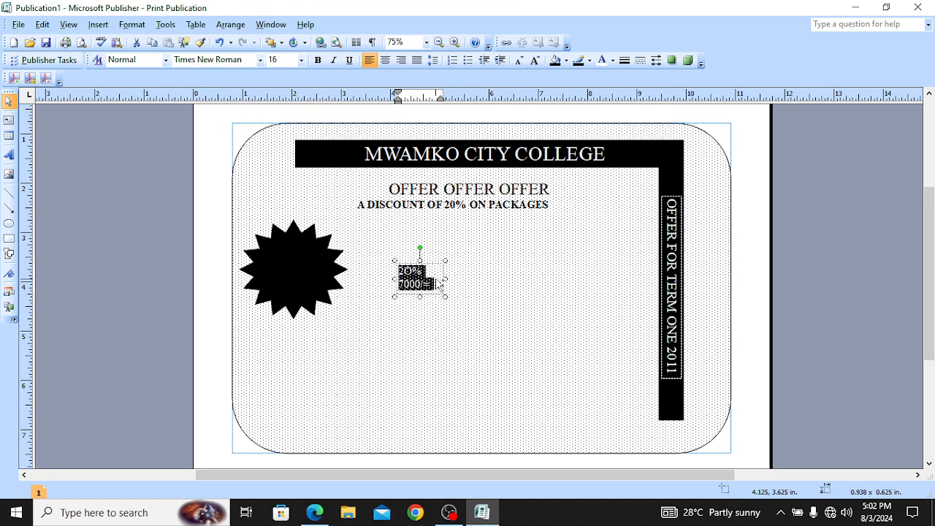
key(ctrl+b)
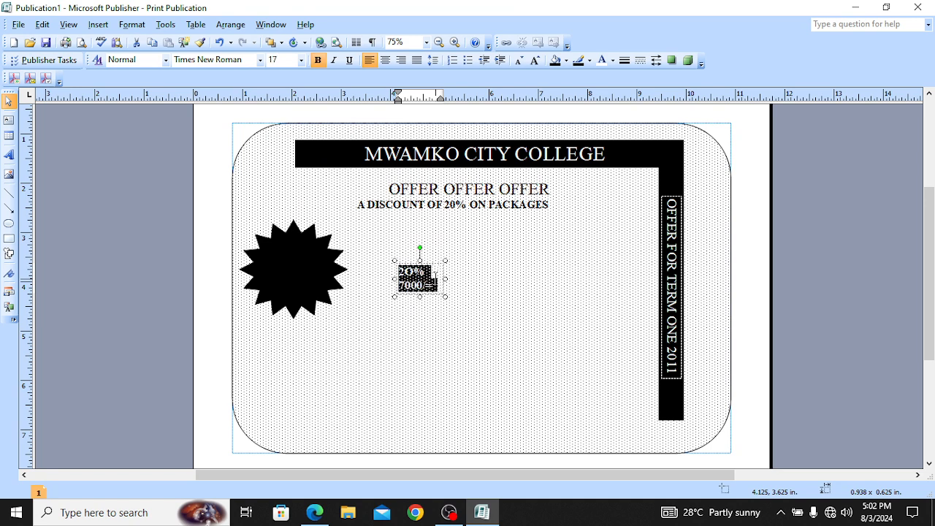
Step: Move the price text box onto the black star and colour its text white
drag(424, 265, 299, 255)
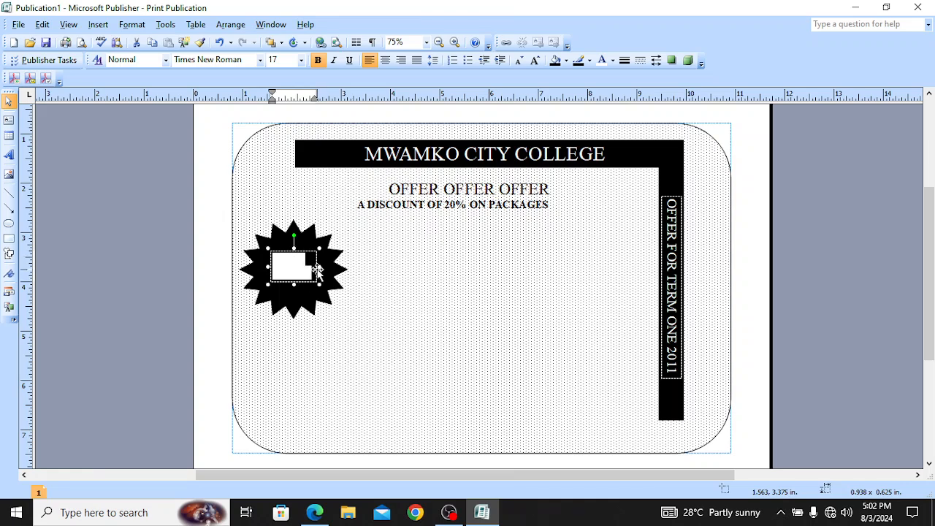
click(614, 62)
click(687, 85)
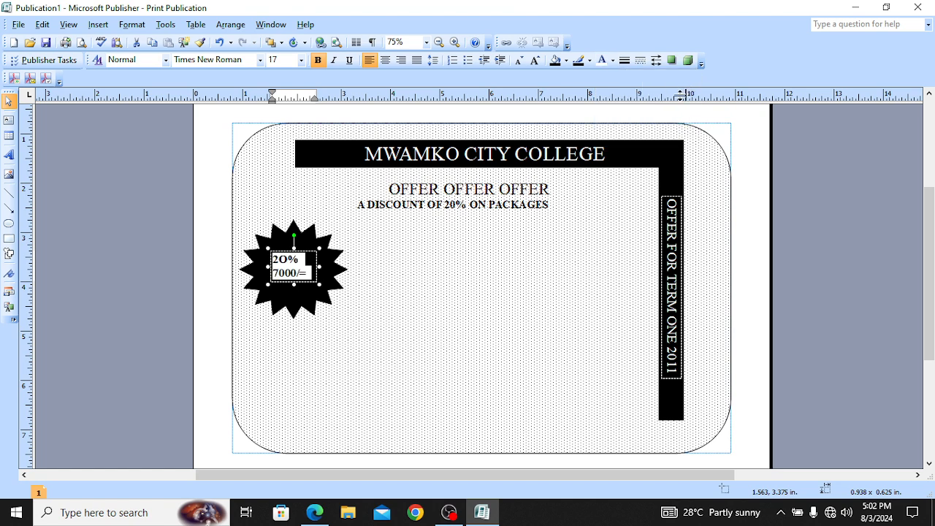
click(493, 307)
Step: Tilt the star's text box at an angle, then view the sample flyer PDF
click(296, 256)
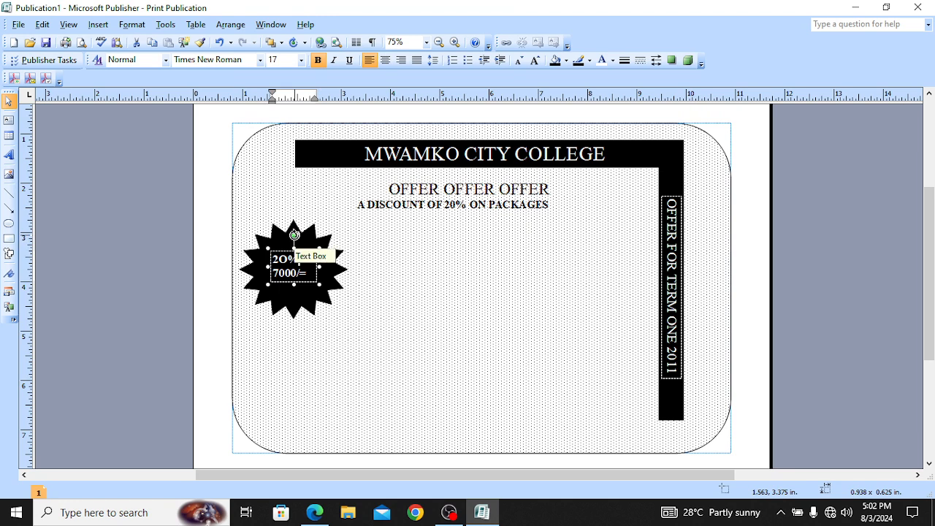
click(294, 235)
drag(295, 235, 276, 223)
click(445, 315)
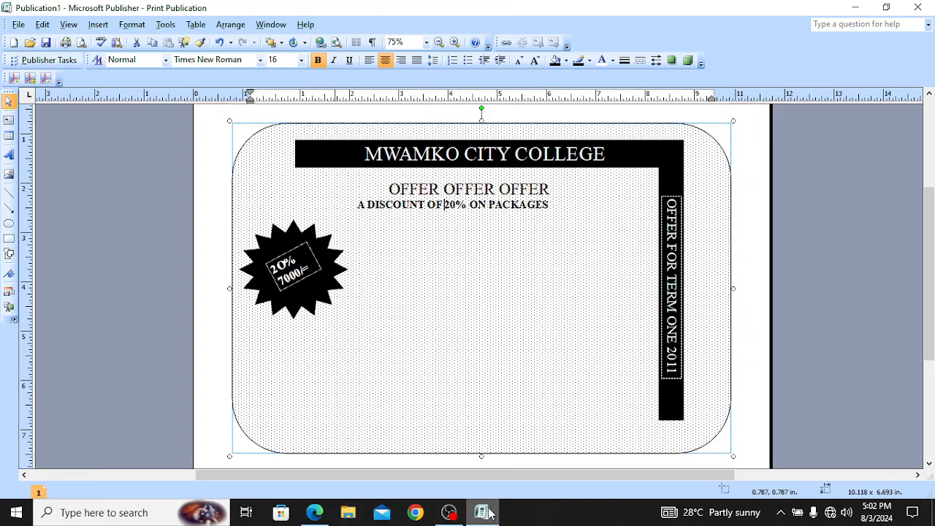
click(327, 515)
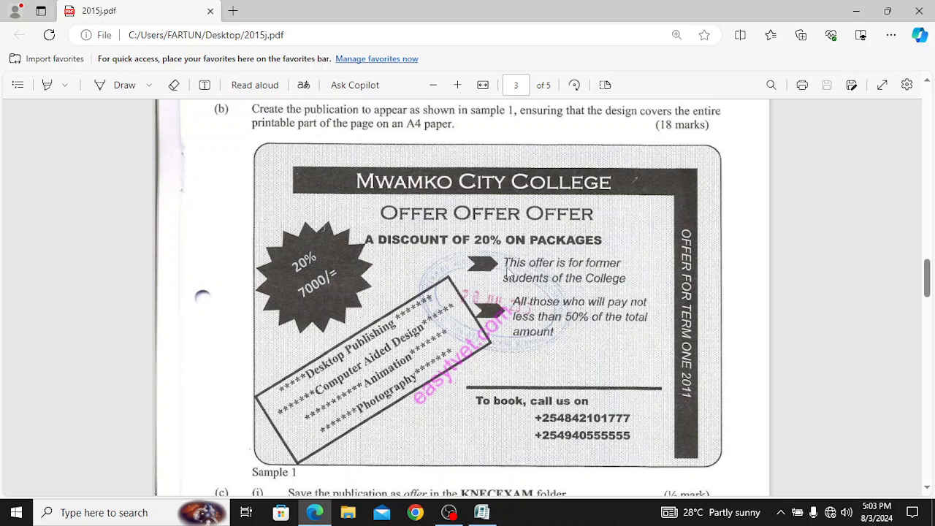
Step: Return to the flyer and pick the Chevron shape from AutoShapes > Block Arrows
click(485, 516)
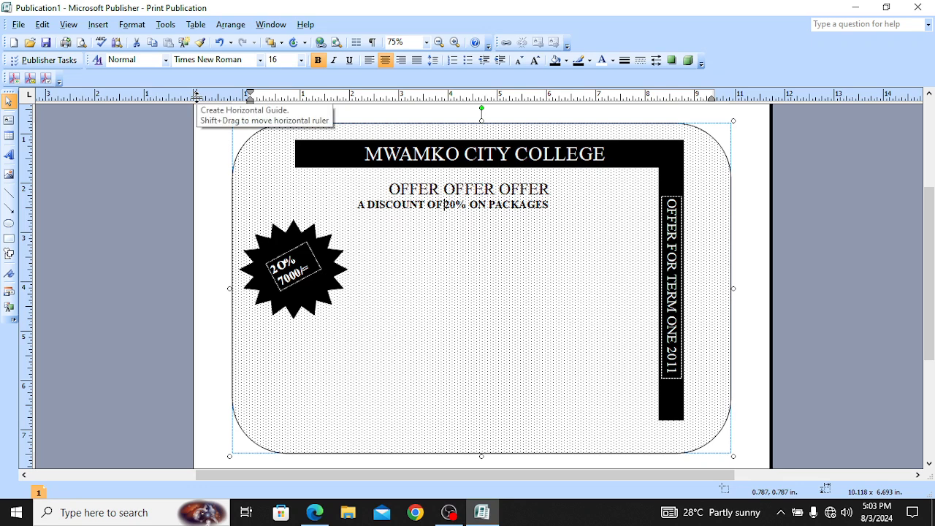
click(98, 24)
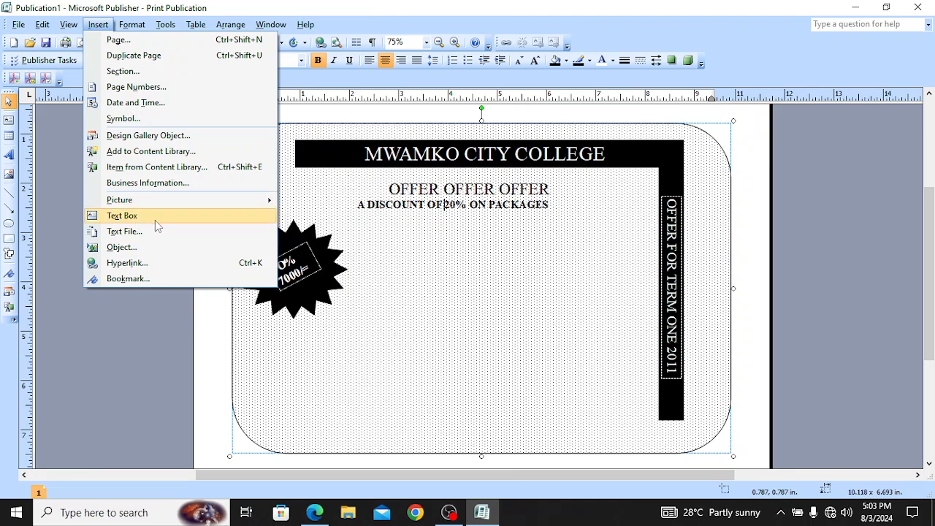
mouse_move(181, 203)
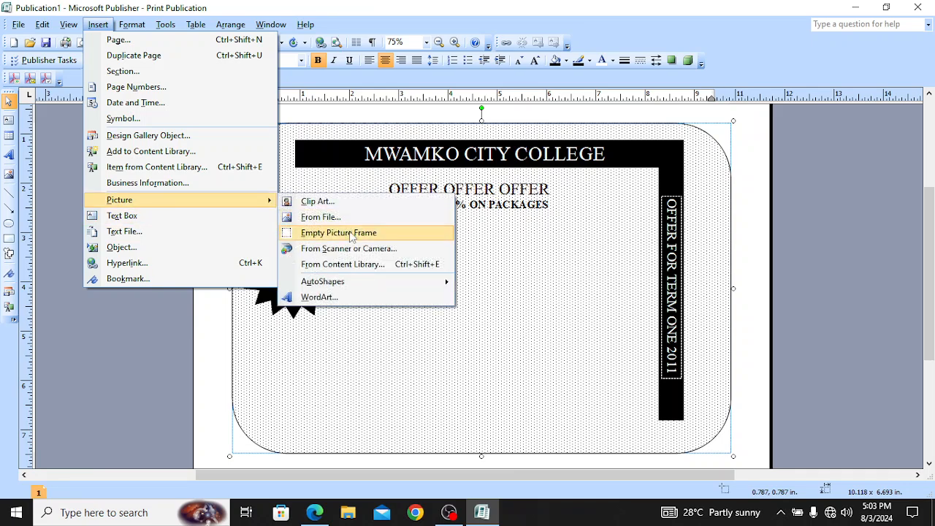
mouse_move(356, 291)
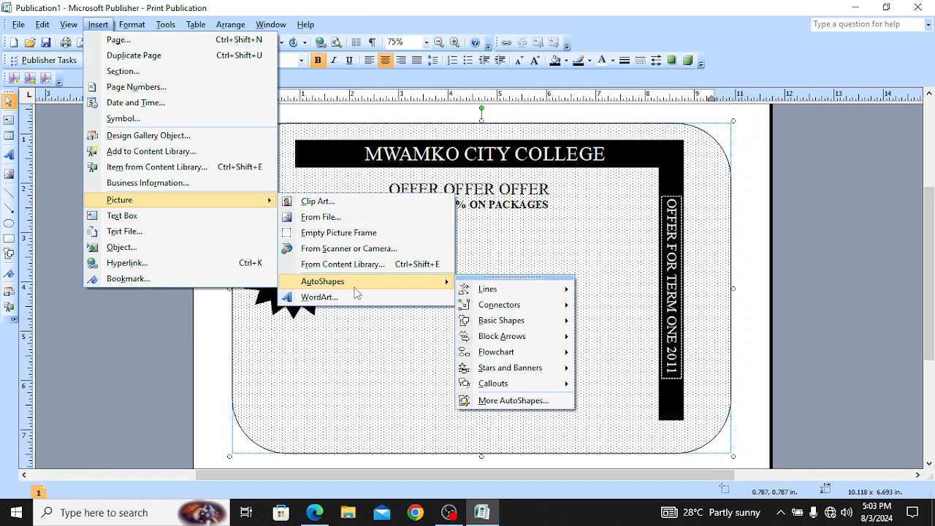
mouse_move(521, 340)
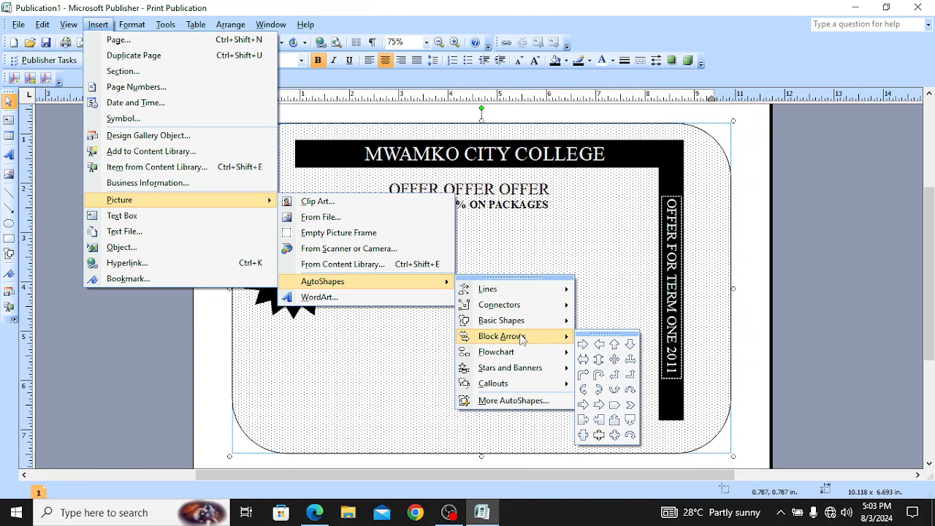
click(631, 406)
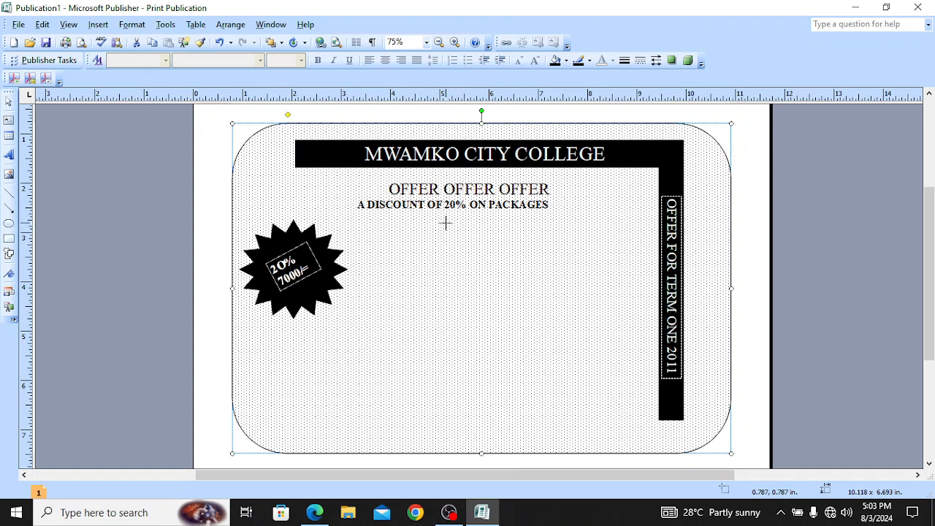
Step: Draw a small chevron below the discount line and paste a copy nudged just beneath it
drag(447, 224, 476, 243)
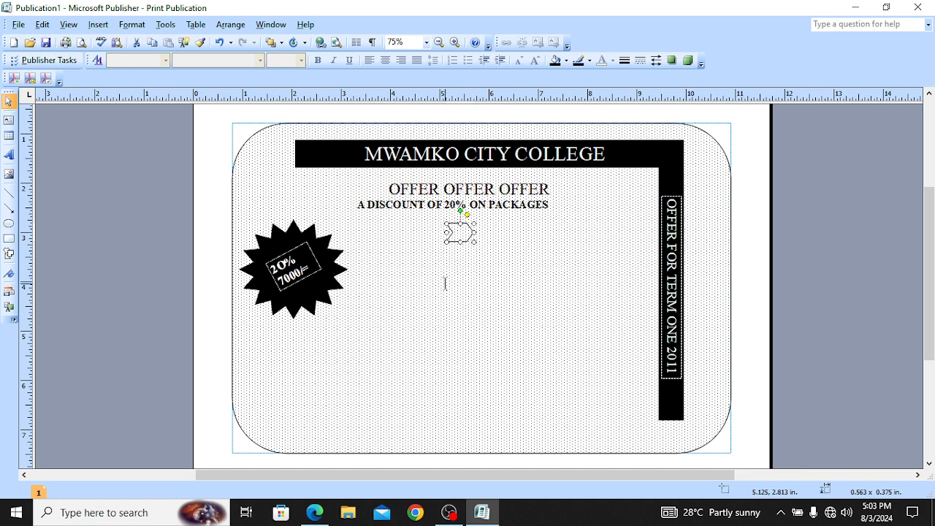
key(ctrl+c)
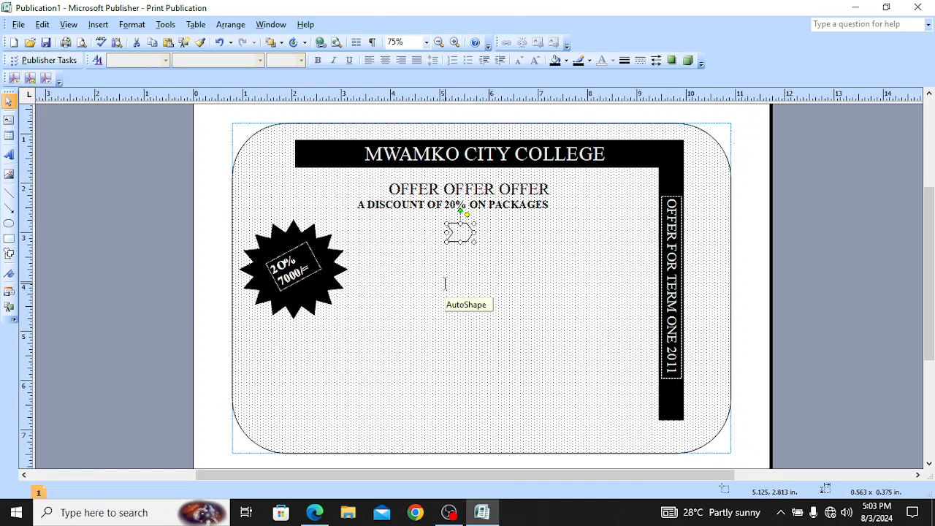
key(ctrl+v)
key(Down)
key(Left)
key(Left)
key(Left)
key(Left)
key(Left)
key(Left)
key(Left)
key(Left)
key(Left)
key(Left)
key(Down)
key(Down)
key(Down)
key(Down)
key(Down)
key(Down)
key(Down)
key(Down)
key(Down)
key(Down)
key(Down)
key(Down)
key(Down)
key(Down)
key(Down)
key(Down)
key(Down)
key(Down)
key(Down)
key(Down)
key(Down)
key(Down)
key(Down)
key(Down)
key(Down)
key(Down)
key(Down)
key(Down)
key(Down)
key(Down)
key(Down)
key(Down)
key(Down)
key(Down)
key(Down)
key(Down)
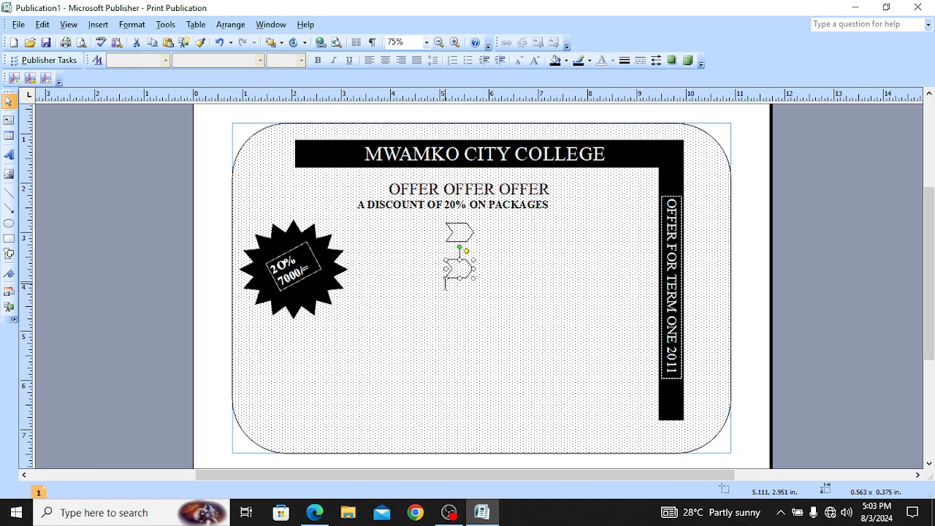
key(Down)
key(Down)
key(Down)
key(Down)
key(Down)
key(Down)
key(Down)
key(Down)
key(Down)
key(Down)
key(Down)
key(Down)
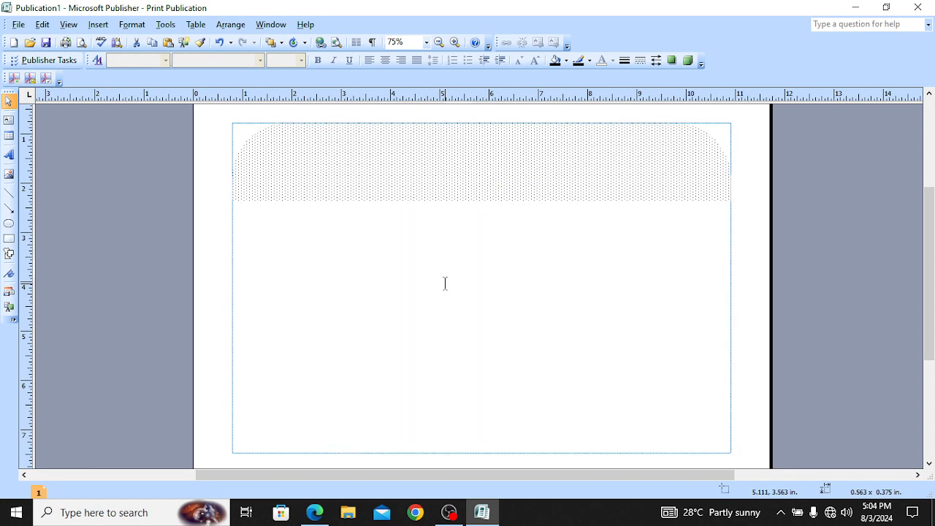
key(Down)
key(Down)
key(Down)
key(Down)
key(Down)
key(Down)
key(Down)
key(Down)
key(Down)
key(Down)
key(Down)
key(Down)
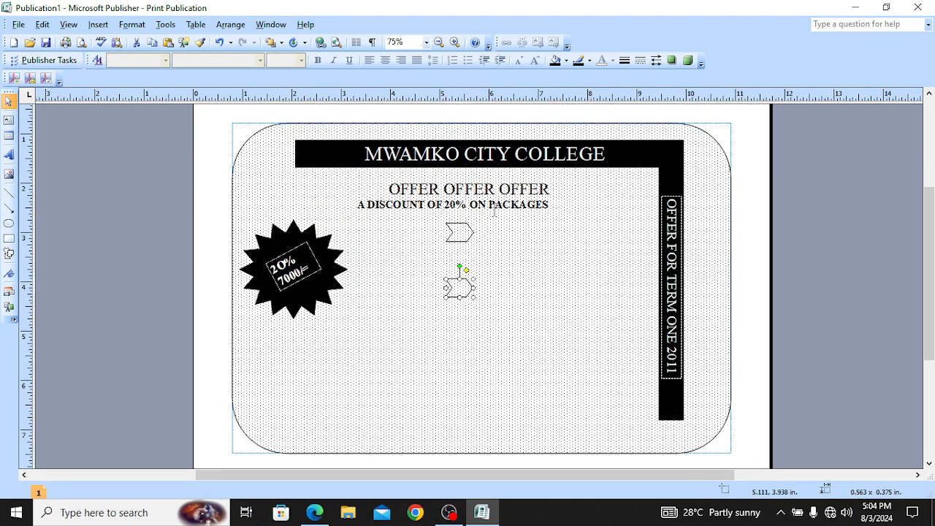
Step: Fill both the upper and lower chevrons black
click(458, 233)
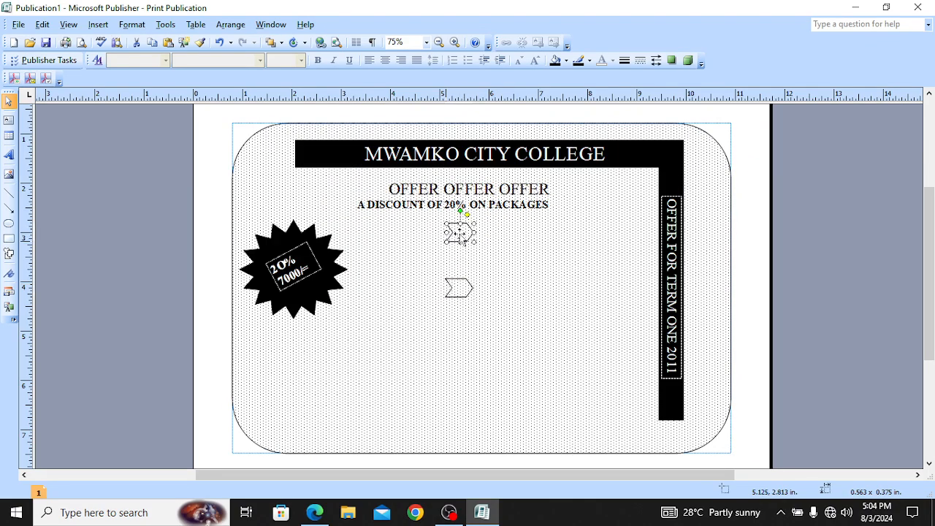
click(567, 61)
click(556, 103)
click(462, 289)
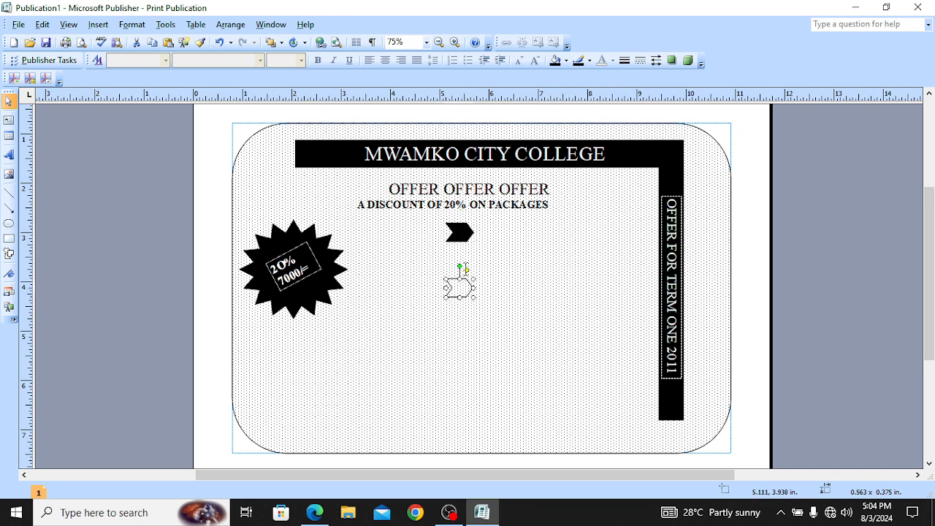
click(567, 62)
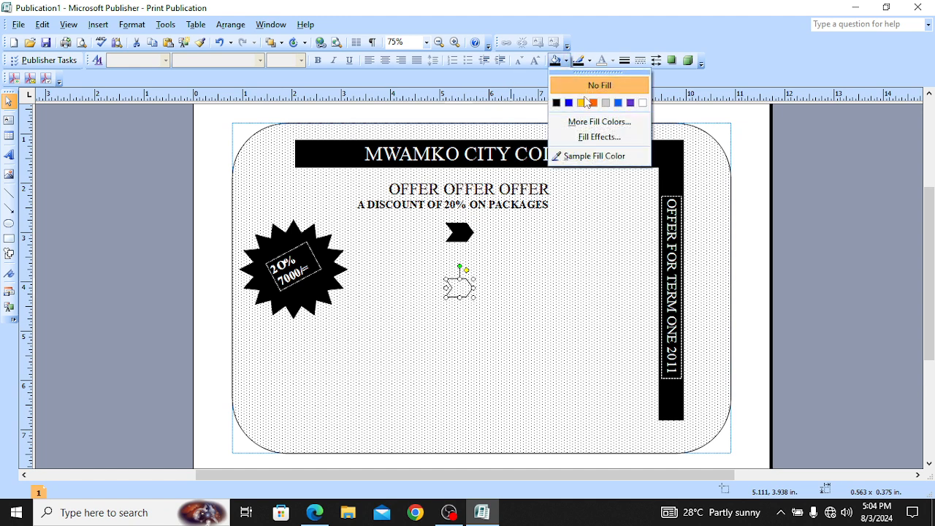
click(555, 103)
Step: Add new lines after the discount line ending in PACKAGES
click(565, 250)
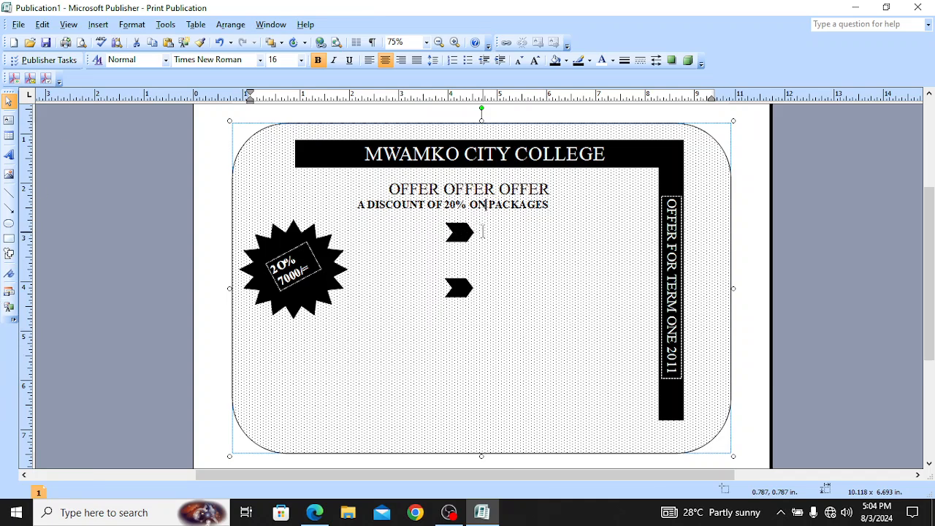
click(568, 209)
key(Return)
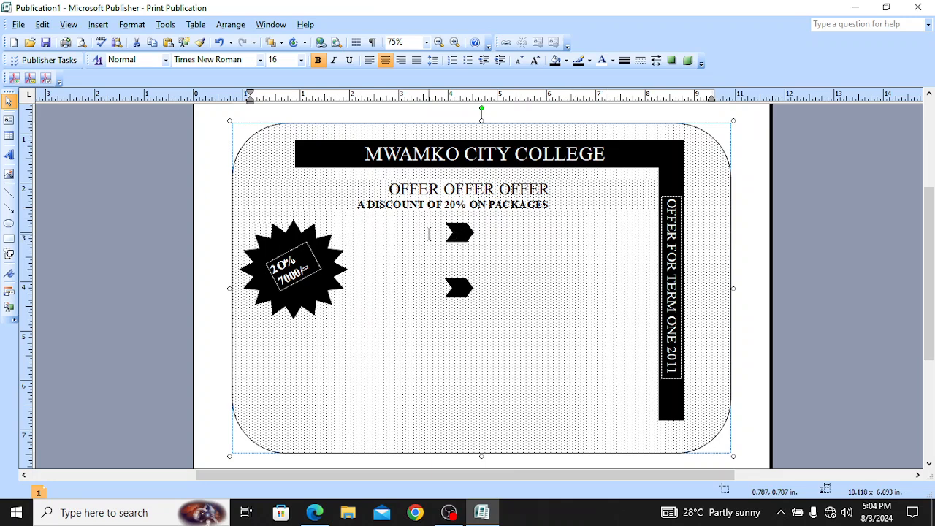
triple_click(489, 237)
double_click(489, 238)
click(374, 231)
key(Return)
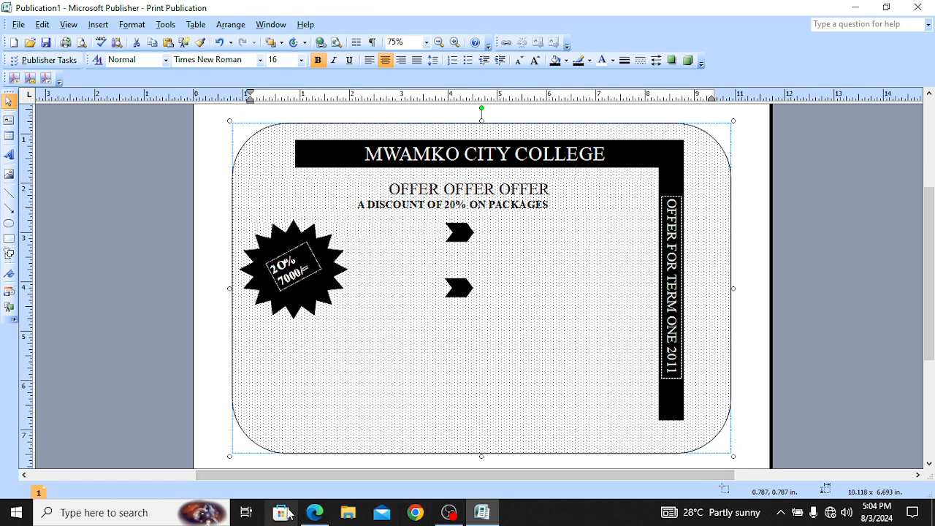
Step: Compare the flyer with the sample PDF in Edge, then pick the Text Box tool in Publisher
click(315, 512)
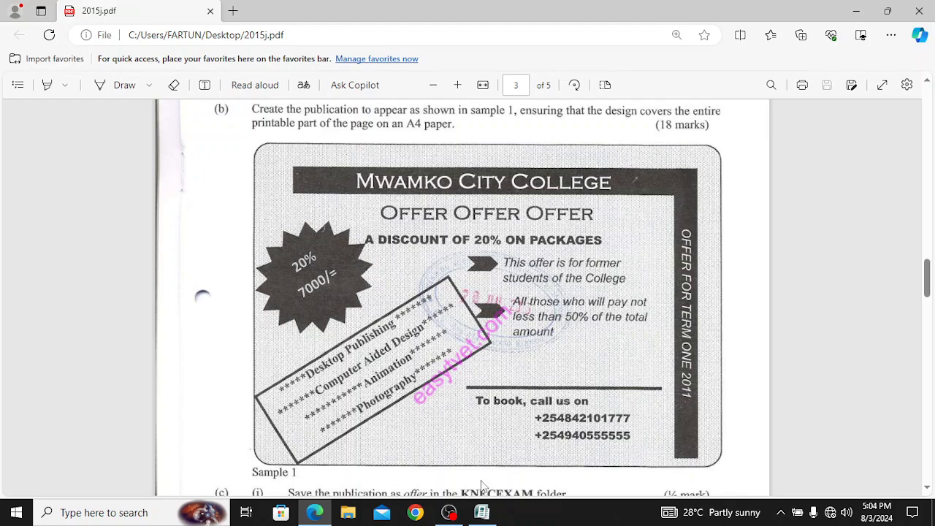
click(482, 512)
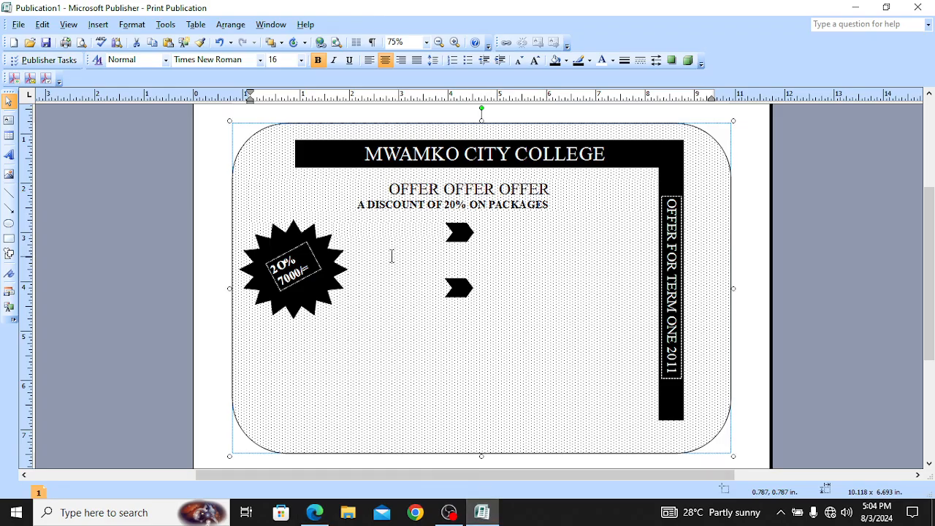
click(9, 122)
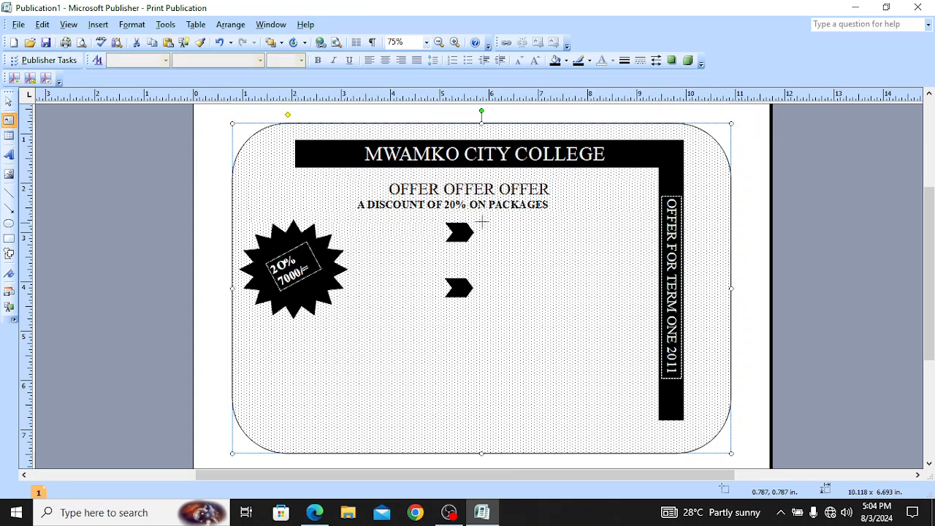
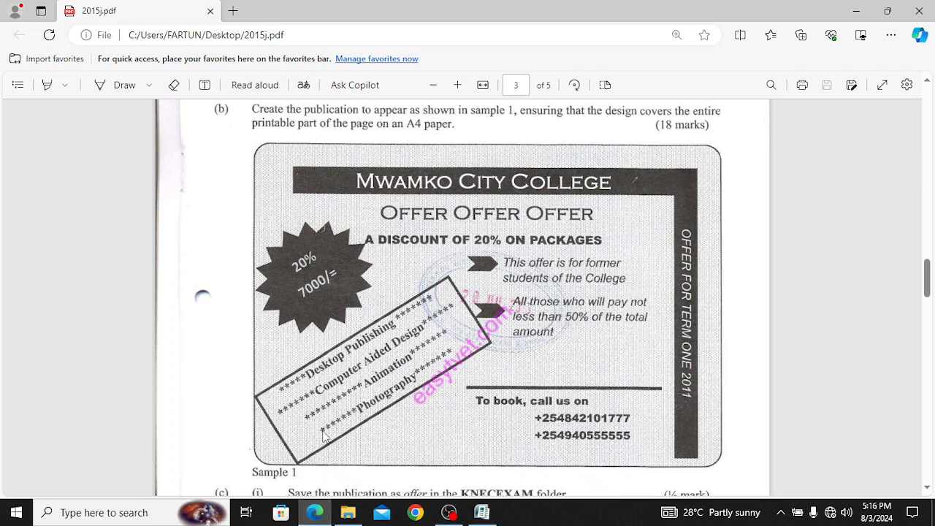
Step: Complete the line under the rule to read 'To book, call us on' and start a new line below it
click(481, 512)
click(516, 405)
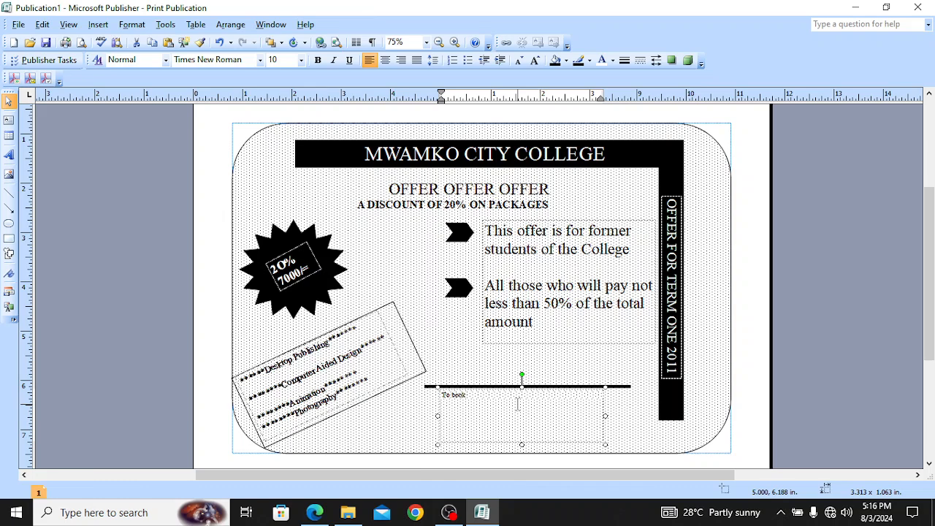
key(BackSpace)
key(BackSpace)
key(BackSpace)
text(ook, call us on)
key(Return)
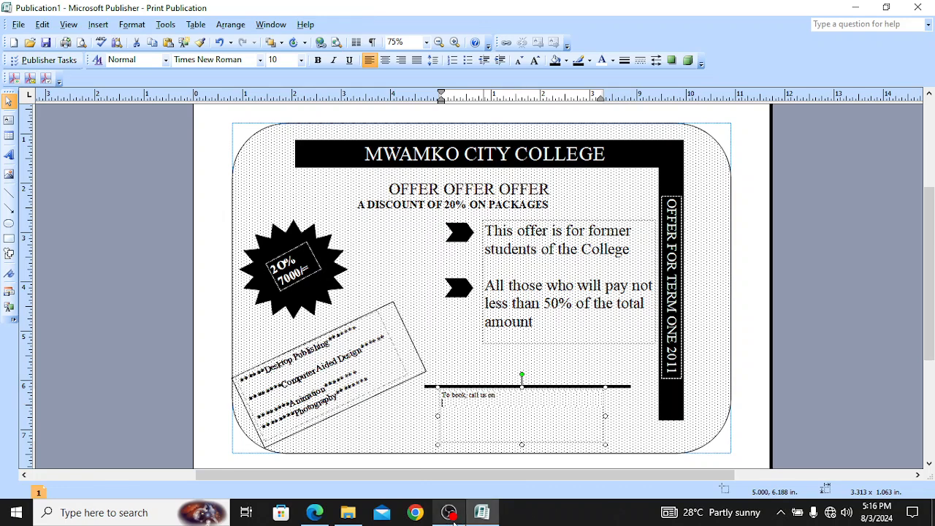
click(316, 512)
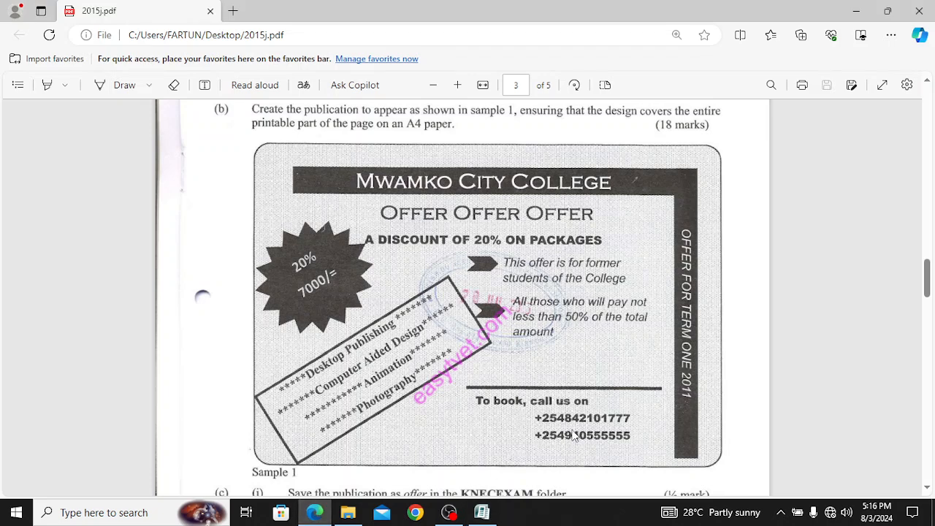
click(483, 512)
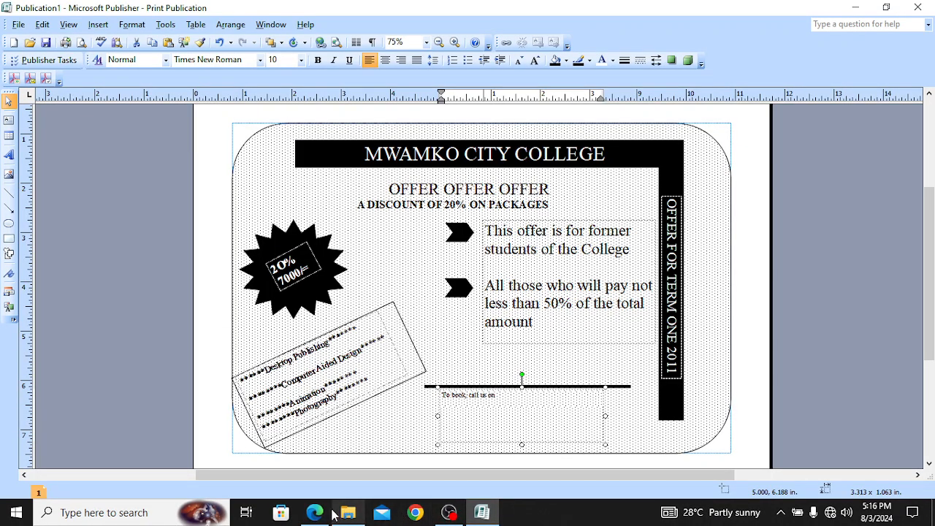
click(484, 412)
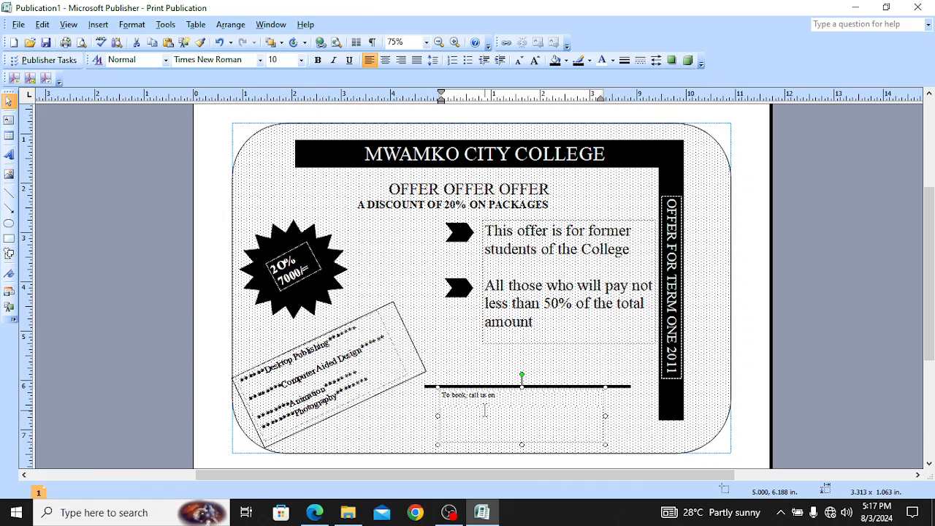
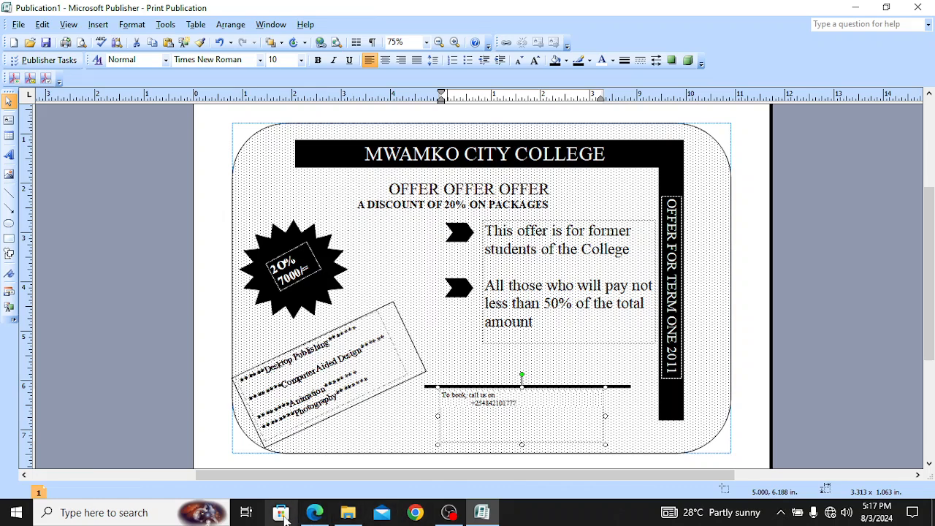
click(313, 515)
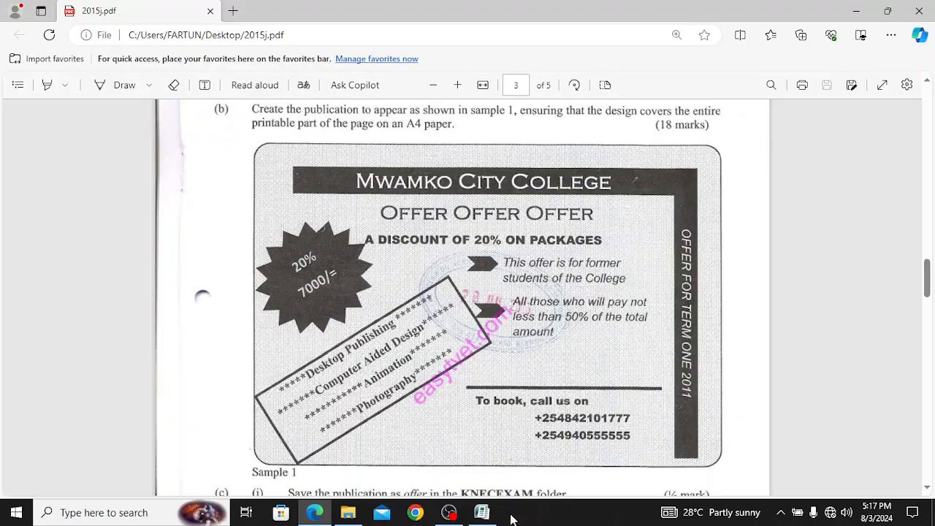
click(482, 513)
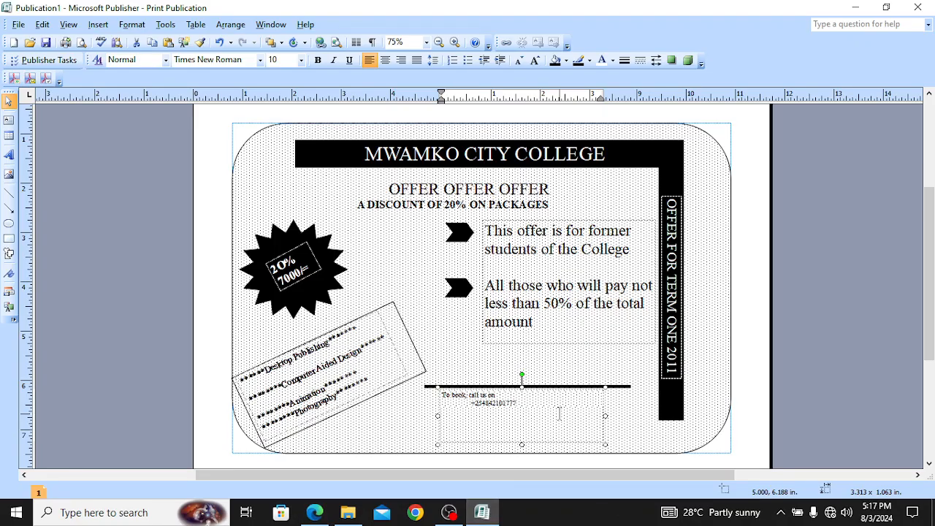
key(Return)
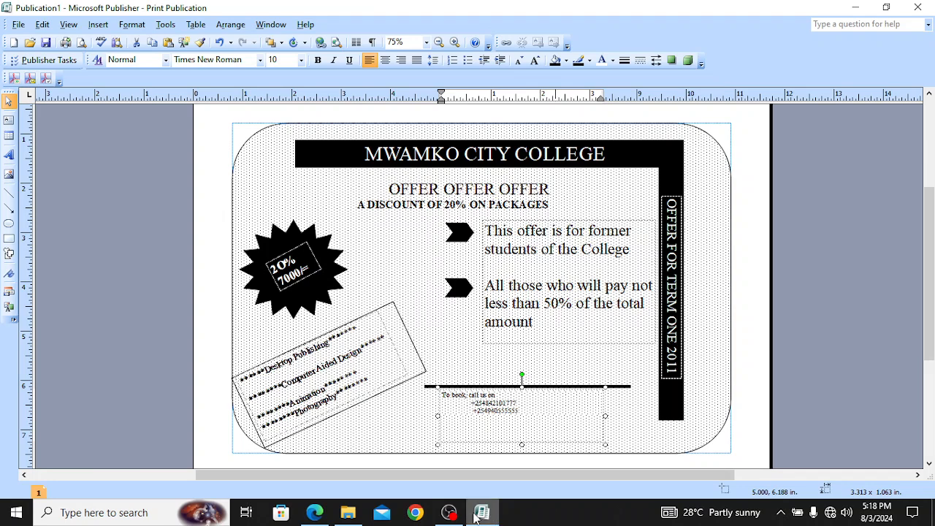
click(322, 514)
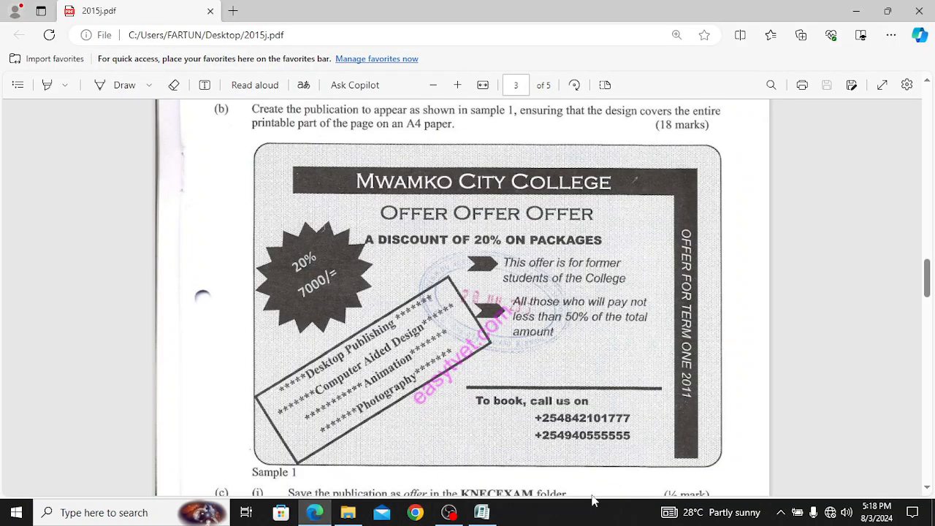
mouse_move(479, 515)
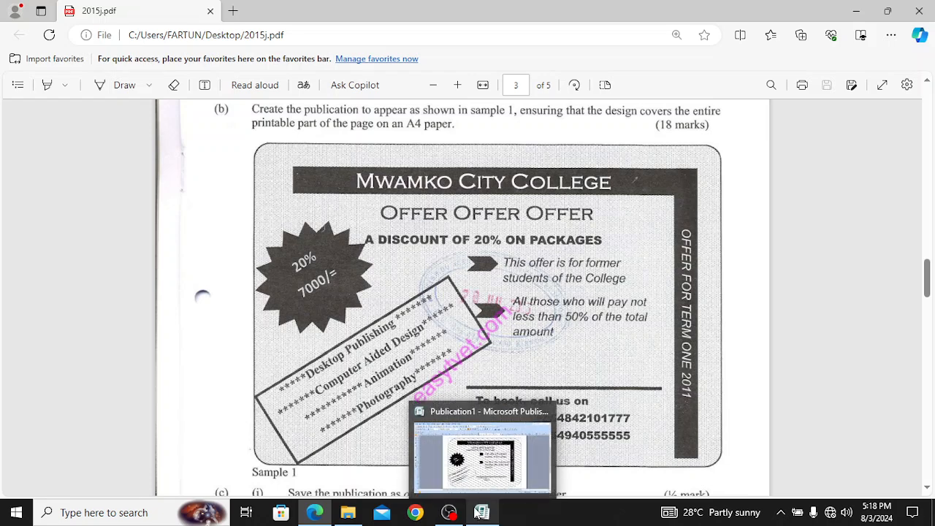
click(486, 481)
click(528, 405)
click(521, 411)
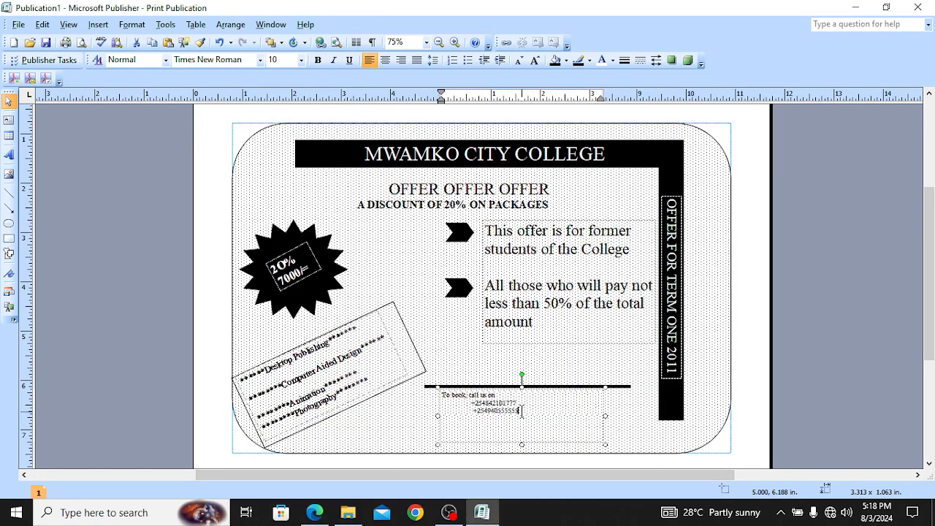
Step: Raise the booking line and both phone numbers to 18 pt bold
key(ctrl+a)
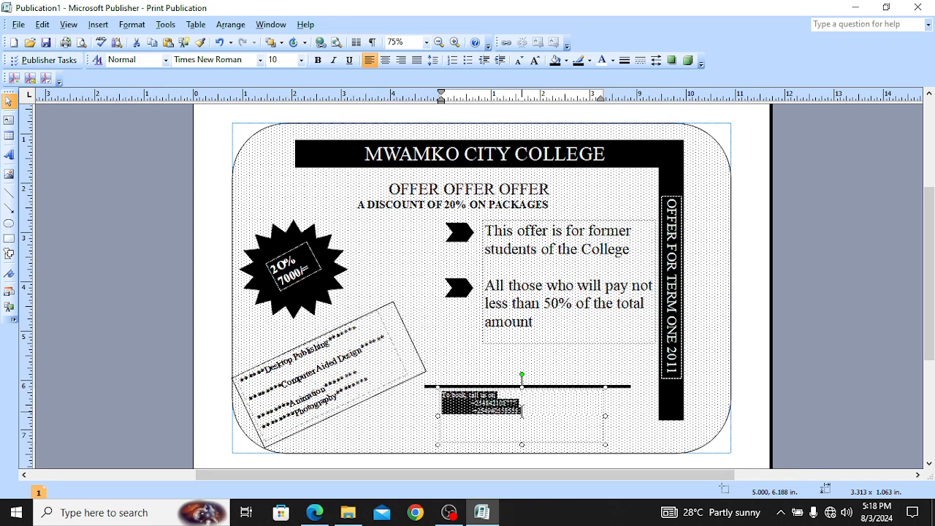
key(ctrl+bracketright)
key(ctrl+bracketright)
key(ctrl+bracketright)
key(ctrl+bracketright)
key(ctrl+bracketright)
key(ctrl+bracketright)
key(ctrl+bracketright)
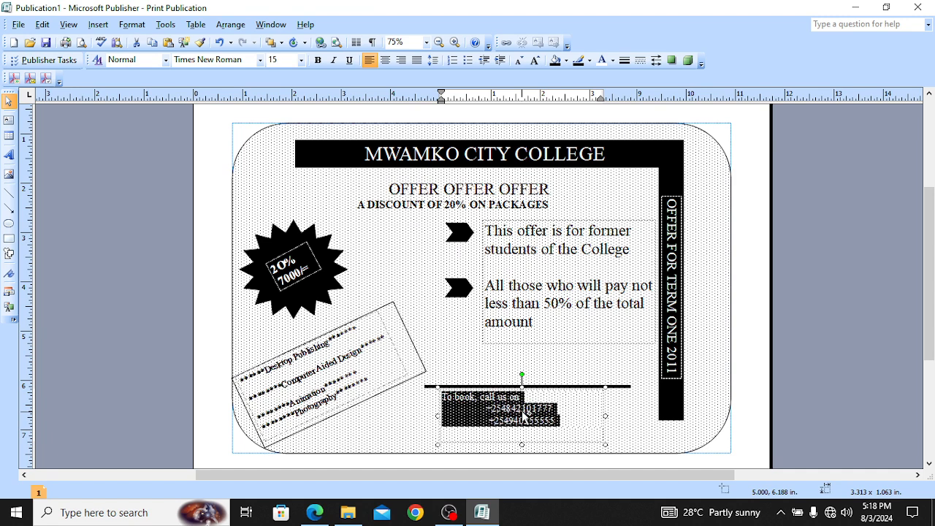
key(ctrl+bracketright)
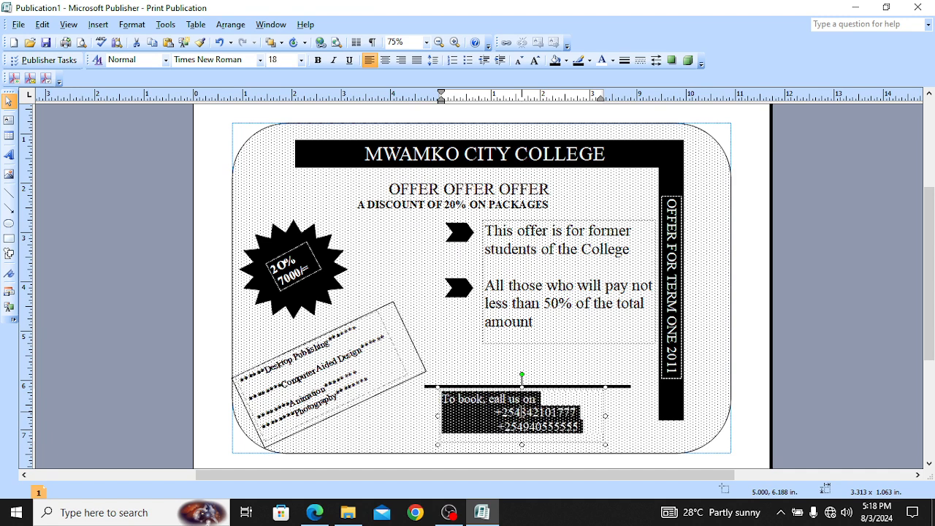
click(644, 417)
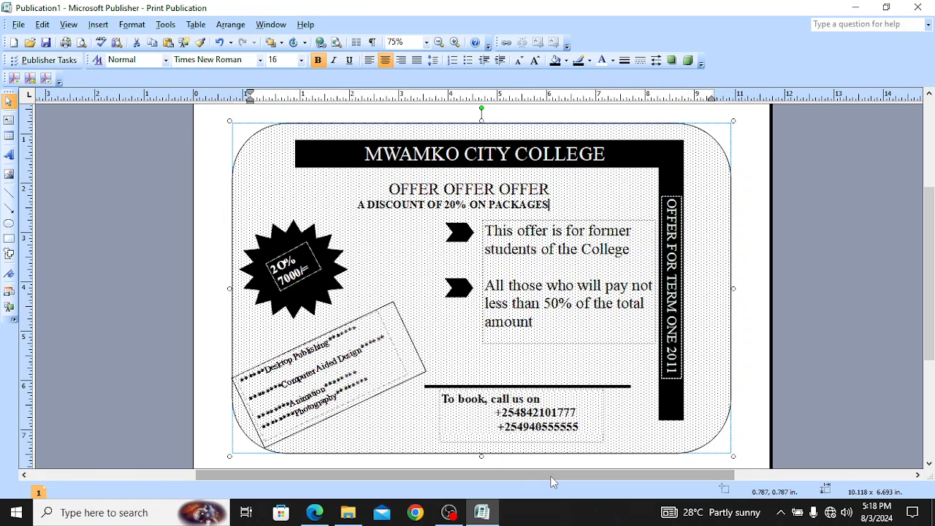
click(314, 512)
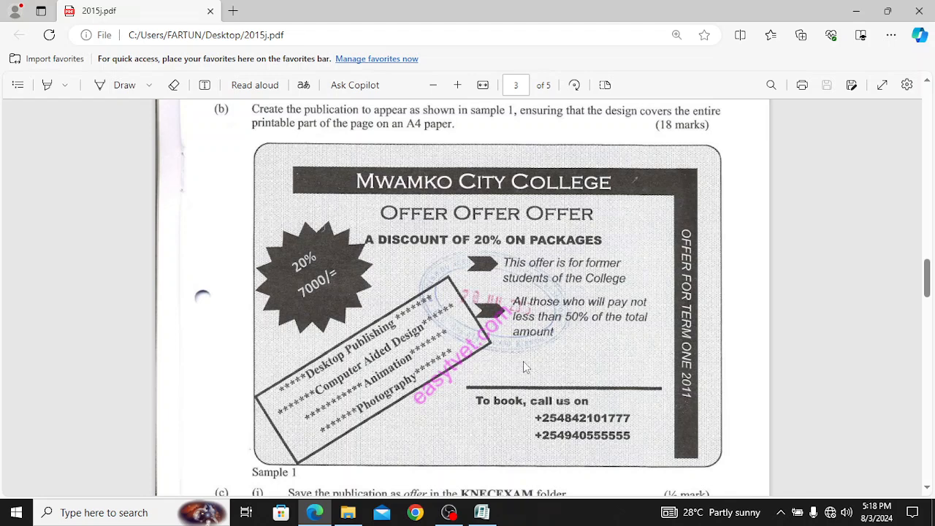
Step: Scroll through the Sample 1 flyer in 2015j.pdf, then return to the Publisher flyer
scroll(523, 362, down, 1)
scroll(523, 366, up, 1)
click(481, 512)
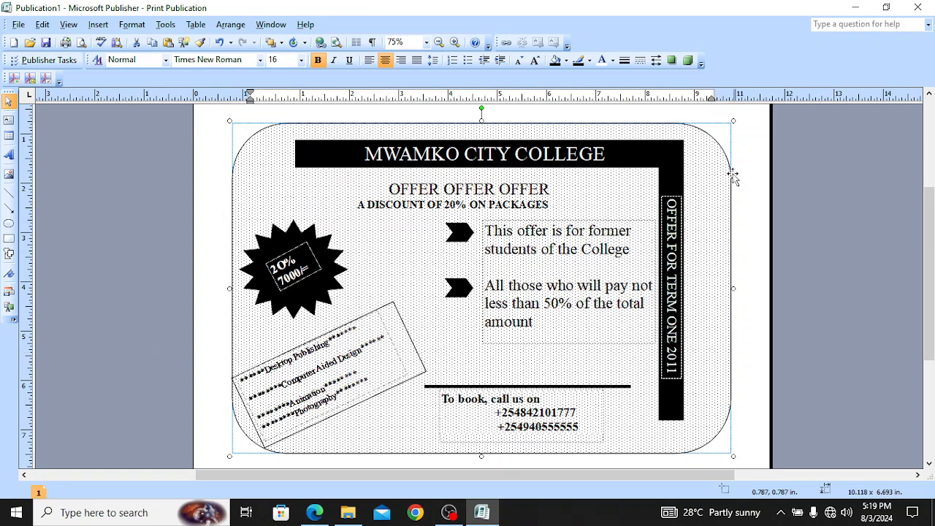
Step: Nudge the vertical 'OFFER FOR TERM ONE 2011' text slightly higher on the black bar
click(677, 196)
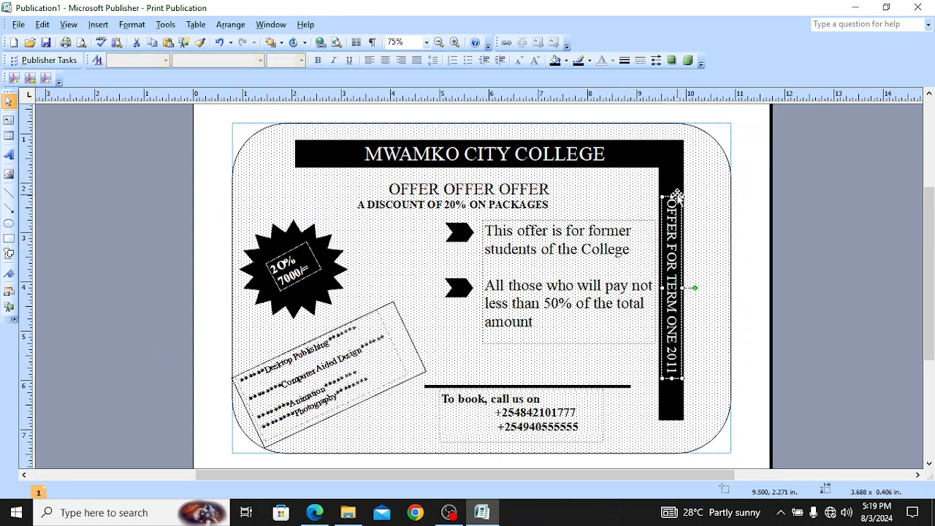
drag(677, 196, 673, 190)
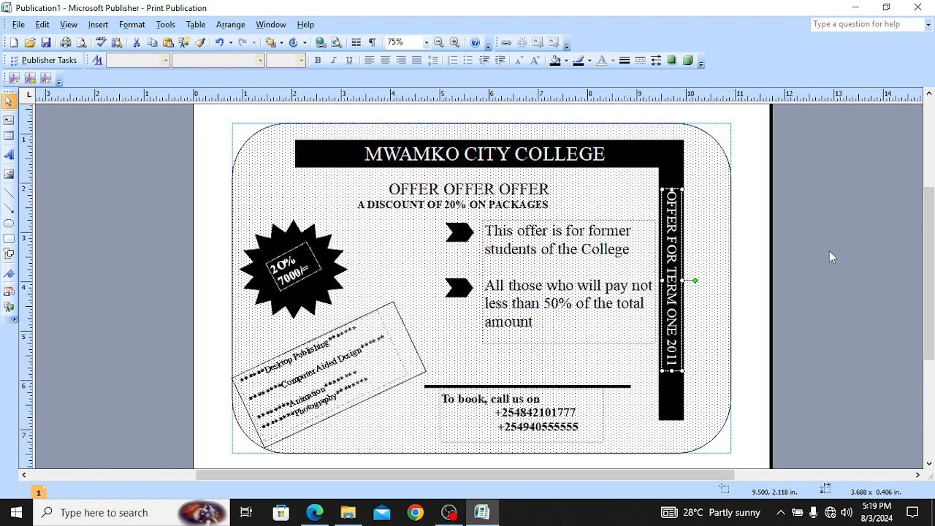
click(869, 278)
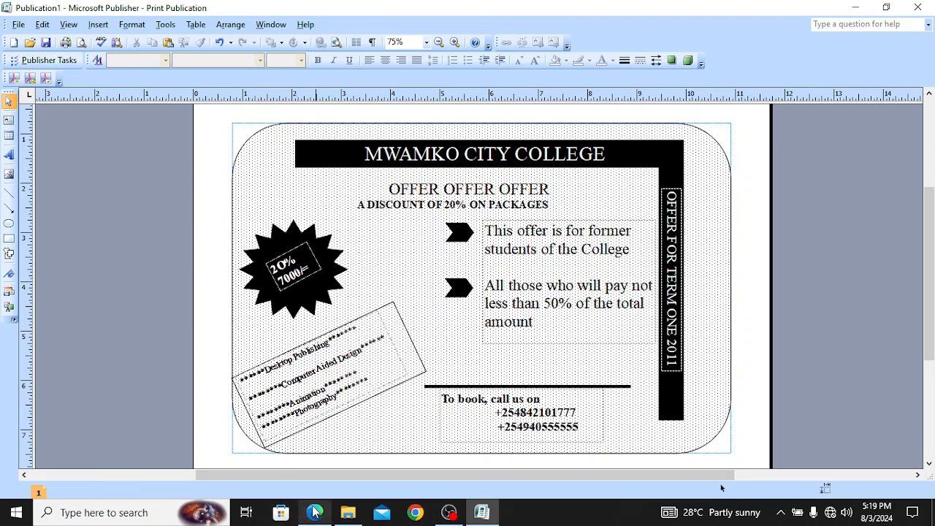
mouse_move(314, 513)
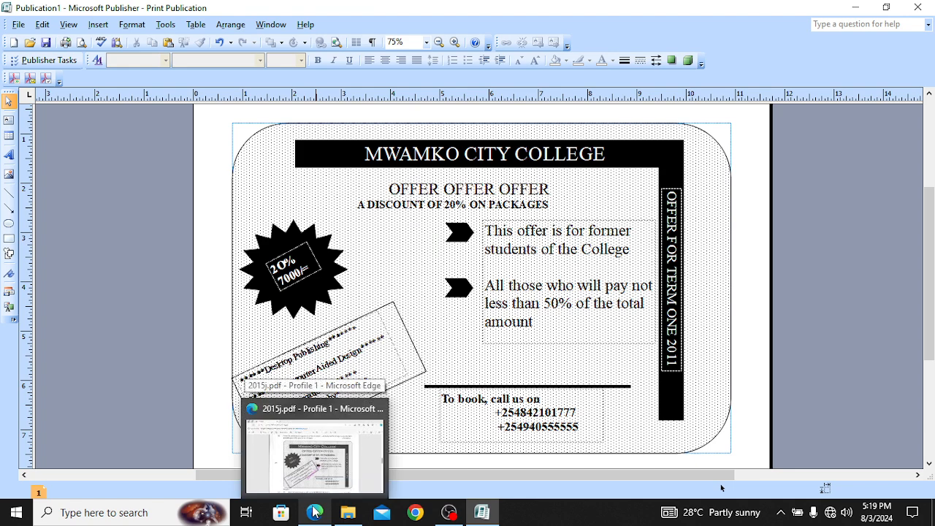
Step: Review the sample flyer and question (c) in 2015j.pdf, then return to the Publisher flyer
click(343, 471)
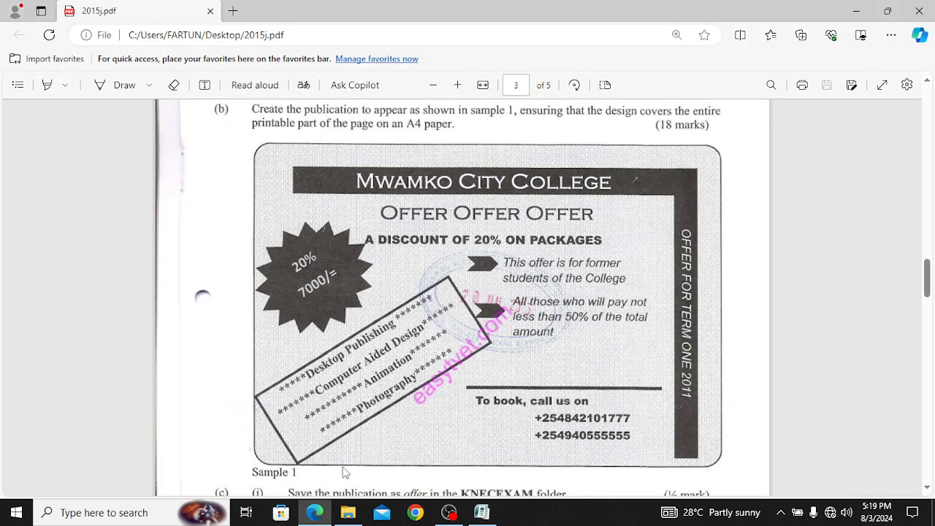
scroll(411, 359, down, 2)
scroll(417, 363, up, 2)
scroll(521, 270, down, 1)
scroll(449, 344, down, 3)
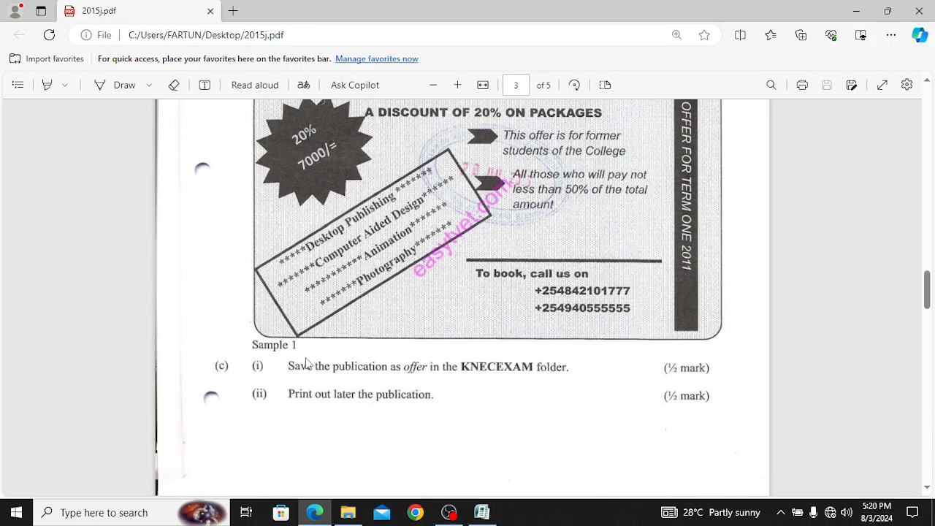
scroll(309, 351, up, 7)
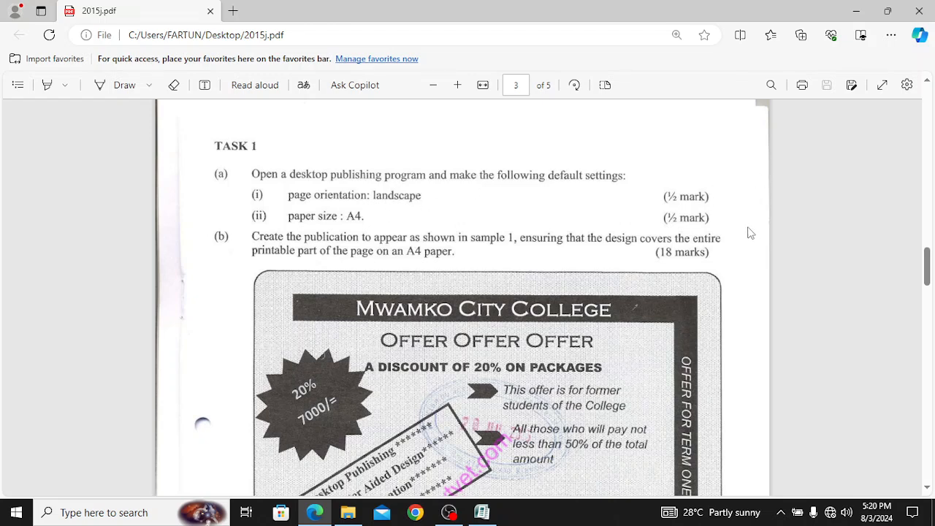
scroll(493, 278, down, 3)
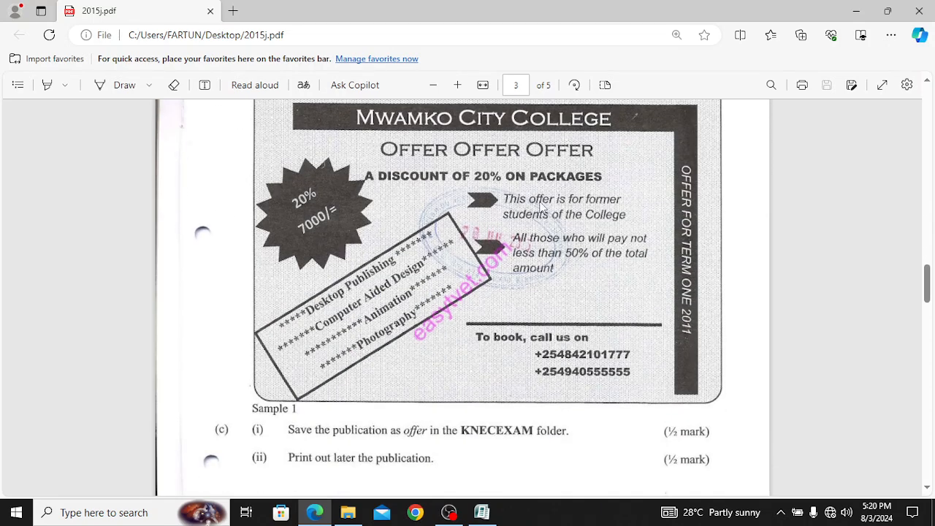
scroll(414, 212, up, 1)
scroll(413, 207, up, 1)
scroll(478, 299, down, 3)
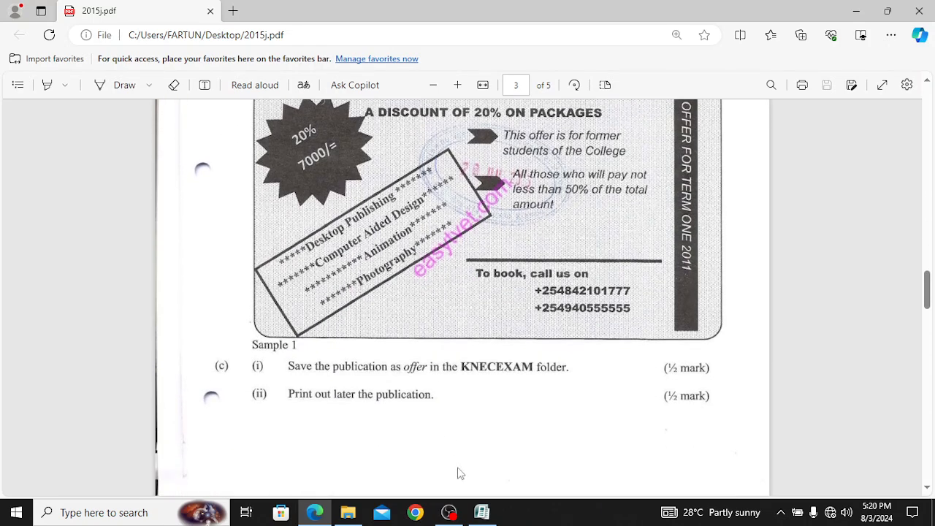
click(488, 516)
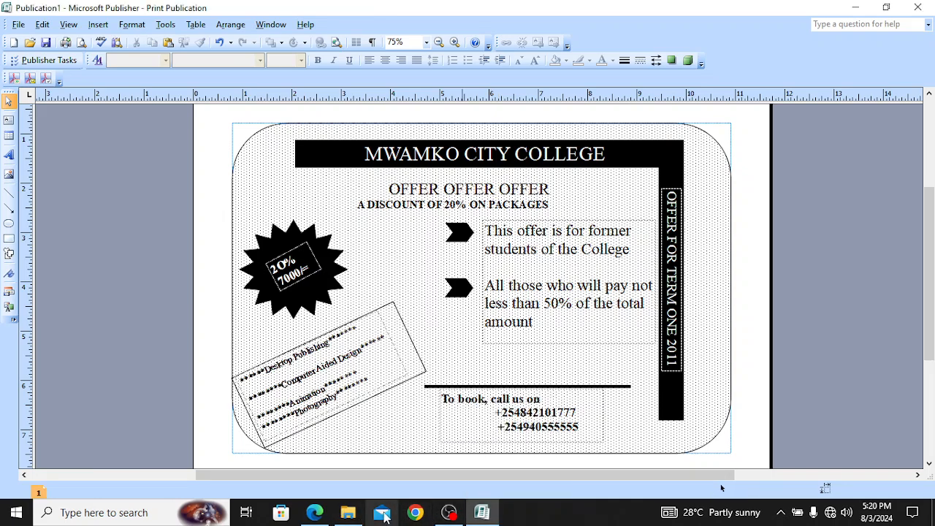
click(320, 514)
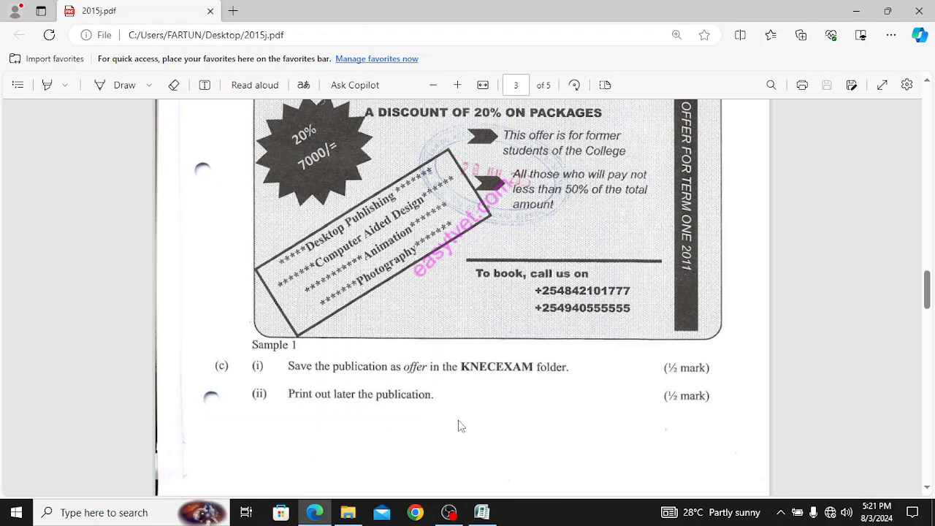
mouse_move(478, 524)
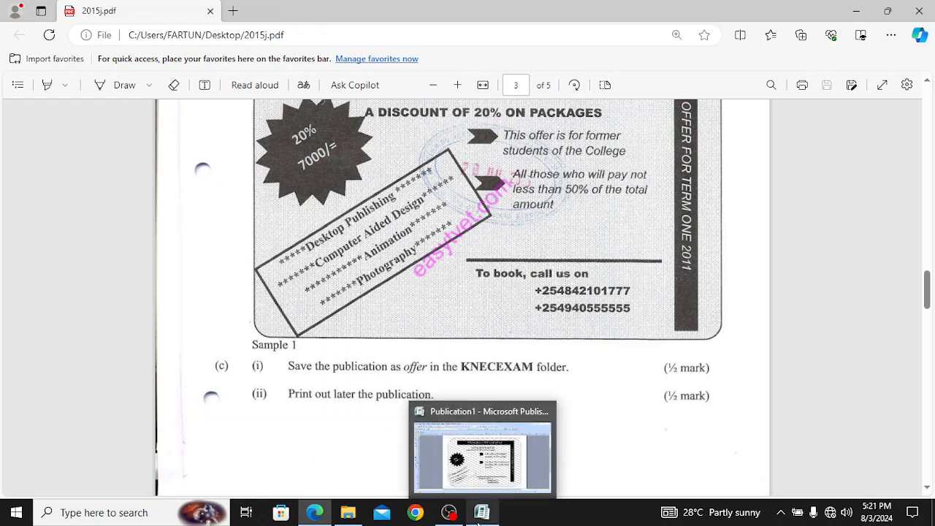
mouse_move(520, 473)
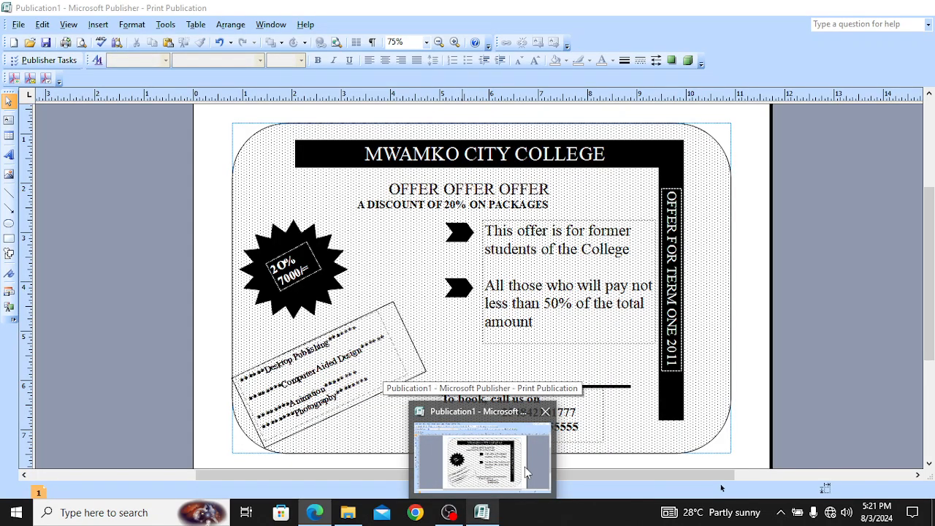
click(523, 483)
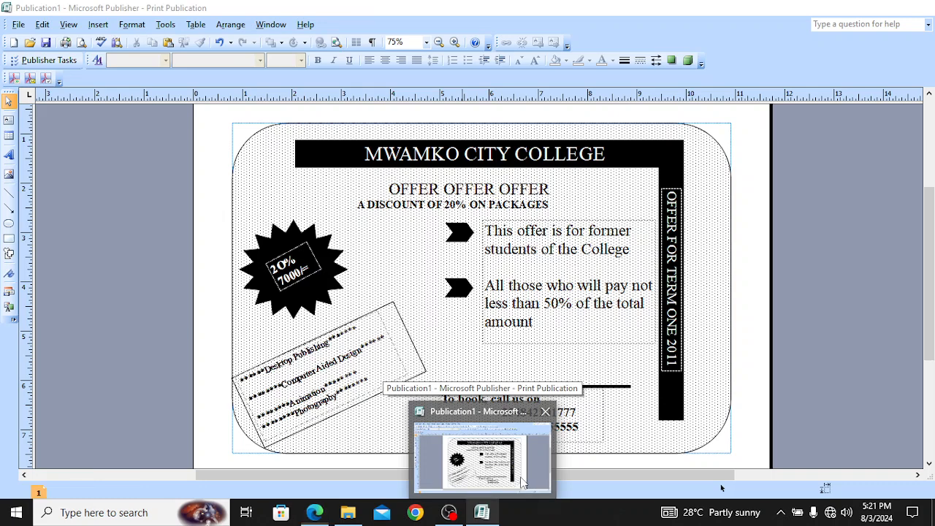
Step: Save the flyer to the Desktop as OFFER.pub, overwriting the earlier copy
click(19, 28)
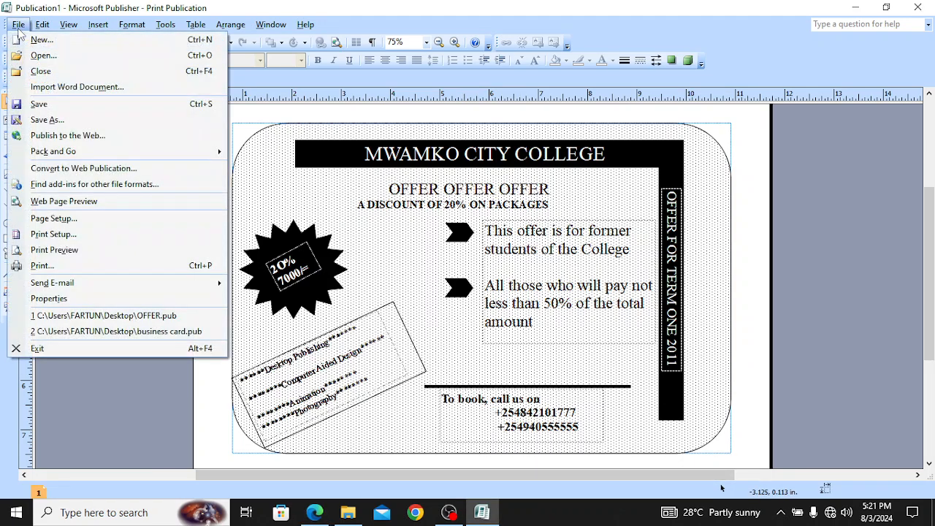
click(63, 122)
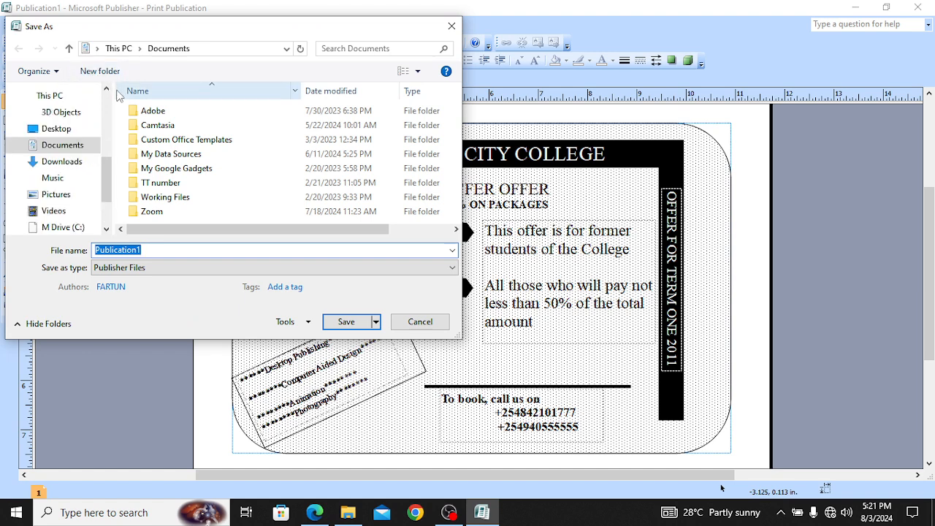
scroll(106, 95, up, 4)
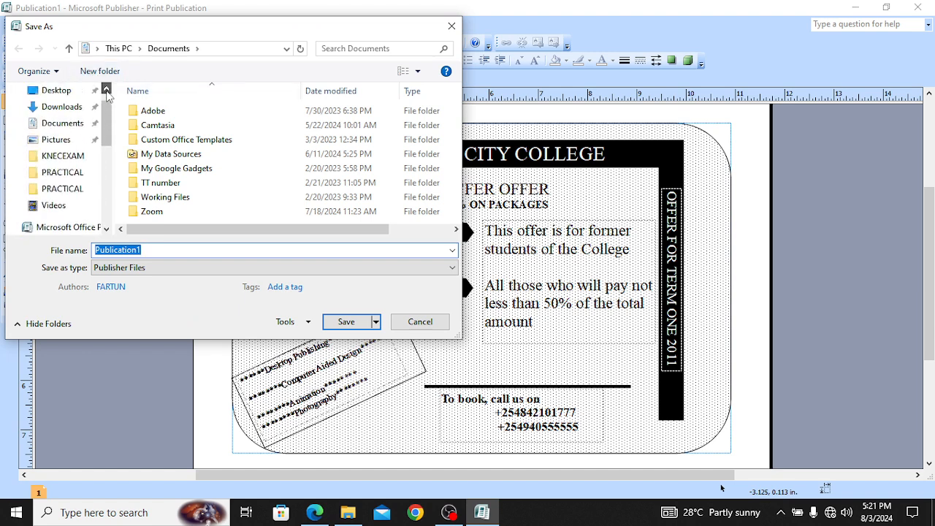
click(78, 118)
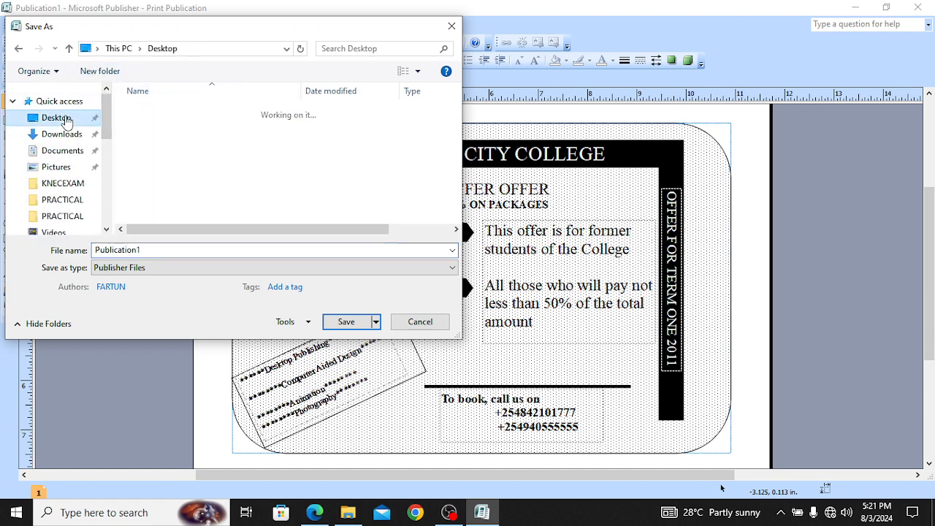
double_click(164, 252)
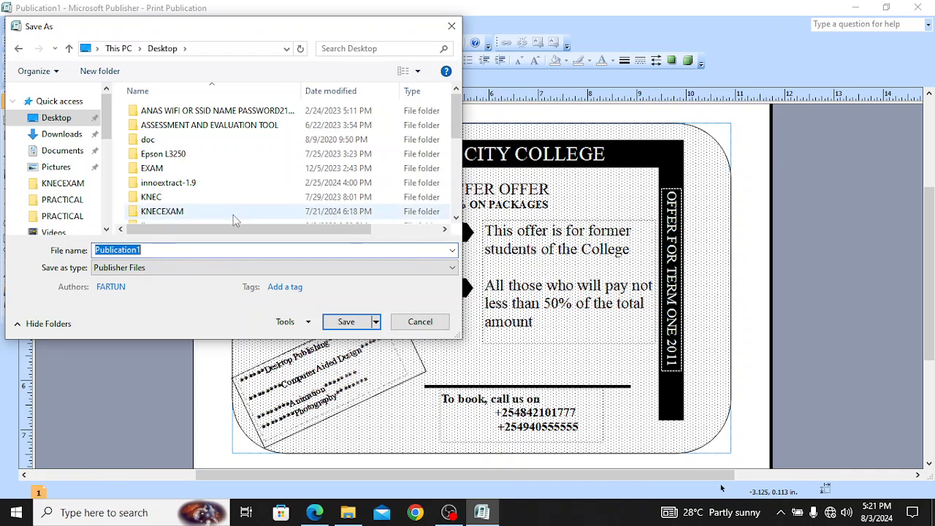
key(BackSpace)
text(O)
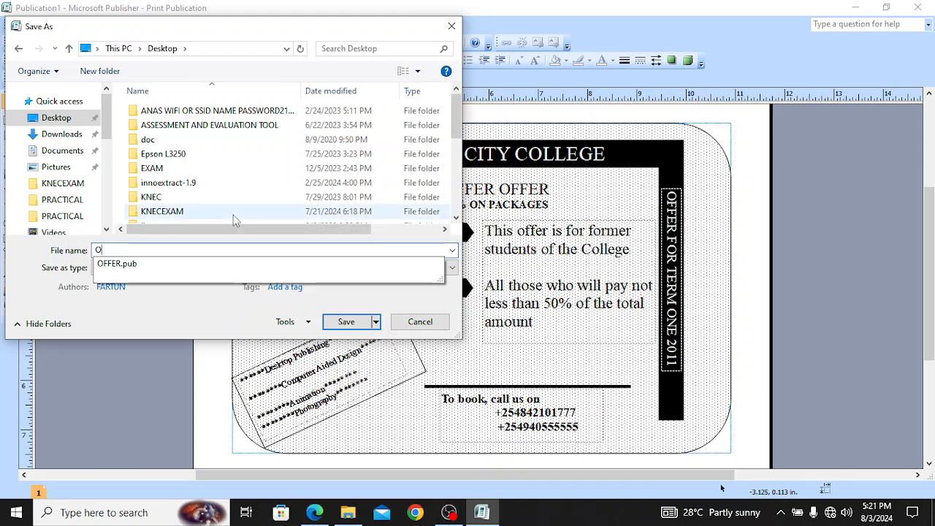
text(OFER)
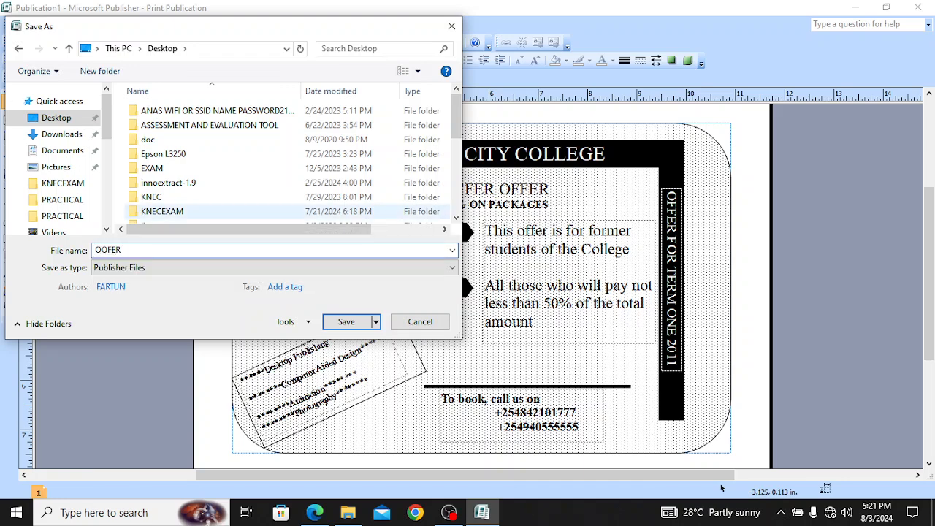
key(BackSpace)
key(BackSpace)
key(BackSpace)
key(BackSpace)
text(O)
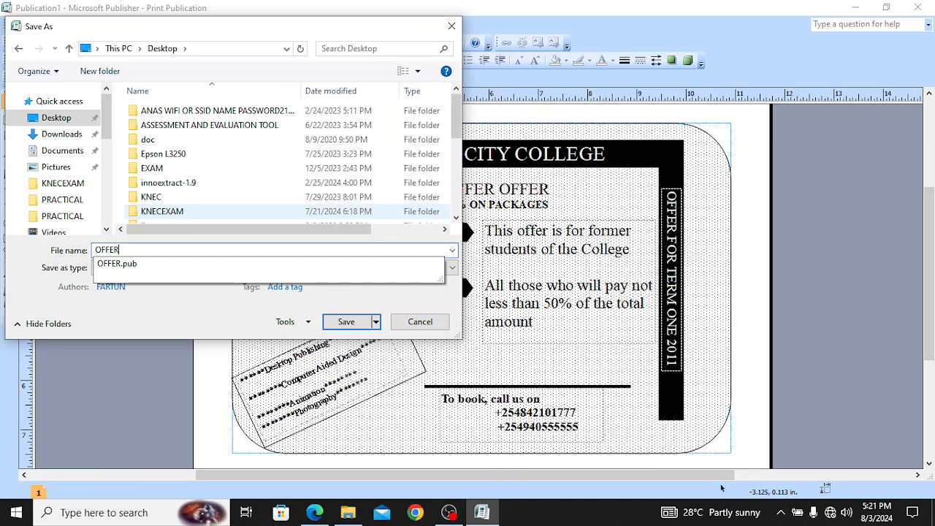
click(348, 322)
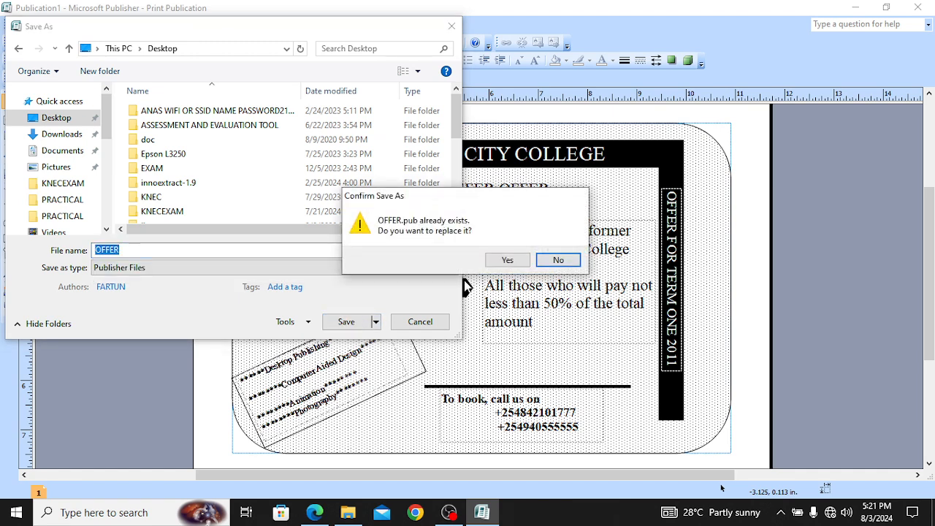
click(506, 261)
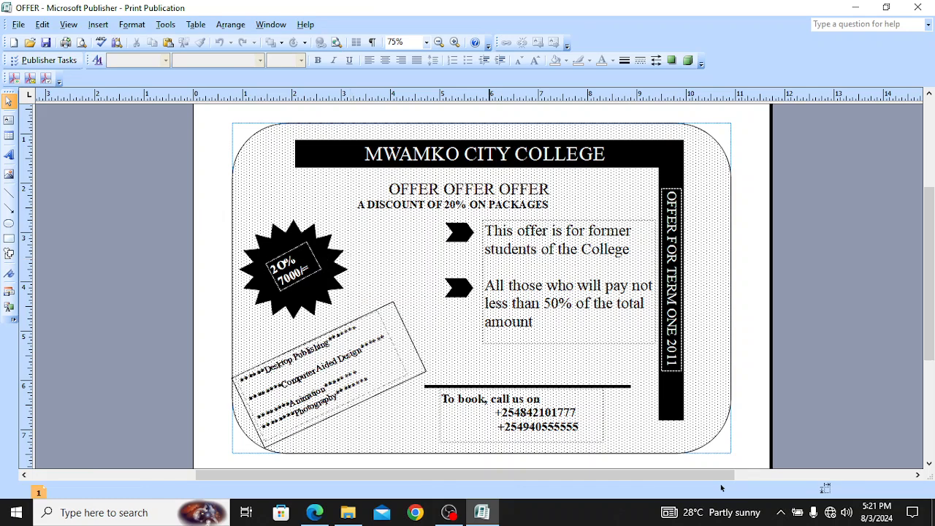
Step: Scroll through Task 1 and the Sample 1 flyer in the exam PDF, then return to Publisher
click(314, 514)
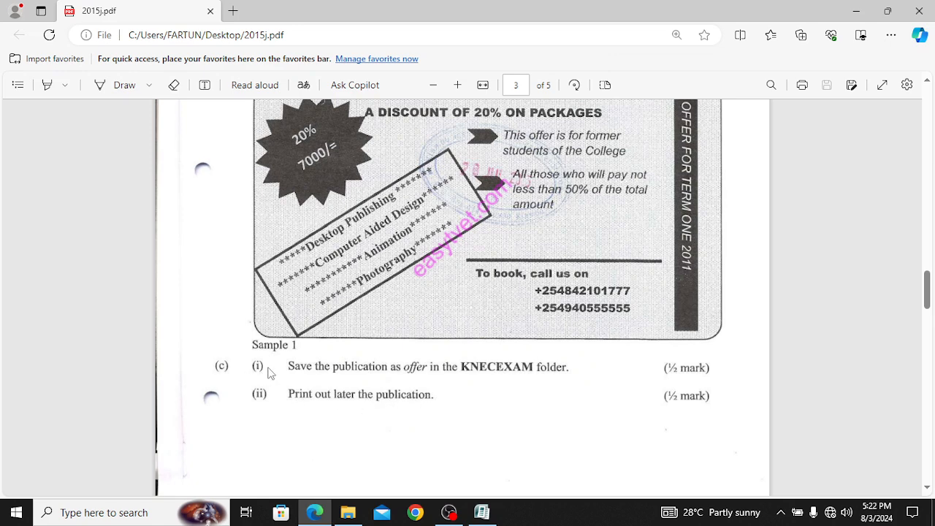
scroll(316, 371, up, 2)
scroll(314, 373, down, 1)
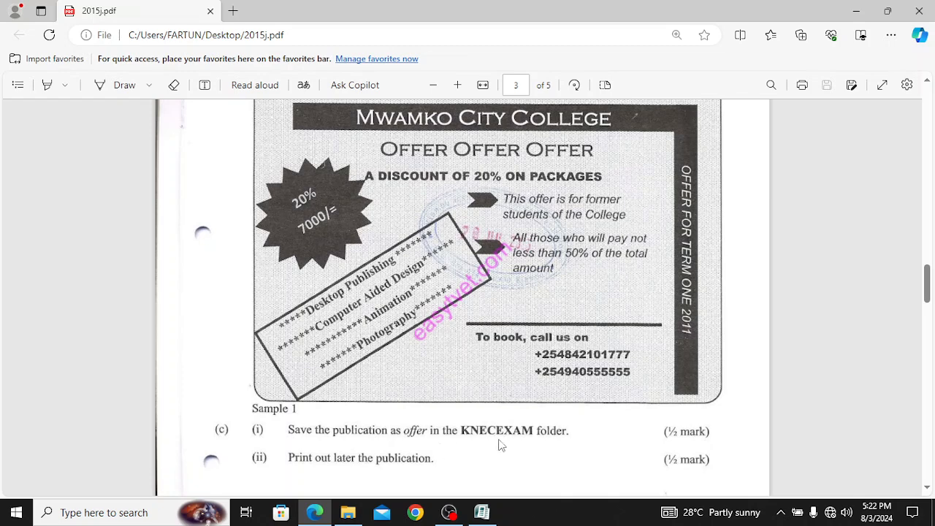
scroll(509, 427, up, 3)
scroll(380, 321, up, 2)
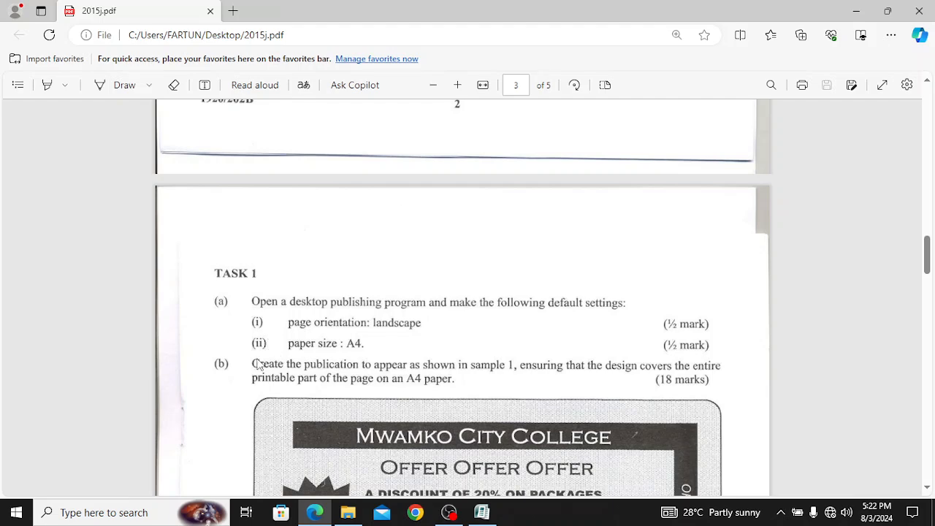
scroll(378, 373, down, 3)
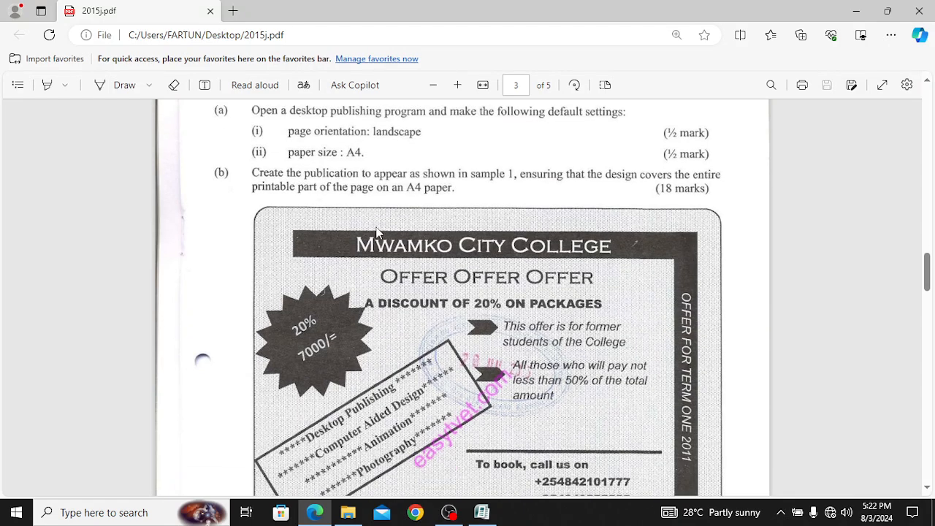
scroll(365, 230, down, 3)
scroll(621, 295, up, 4)
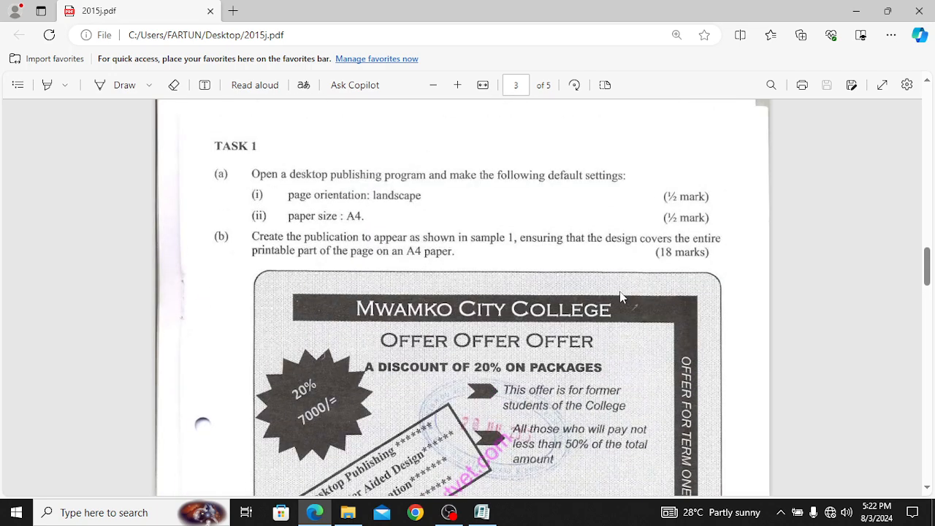
scroll(621, 295, down, 3)
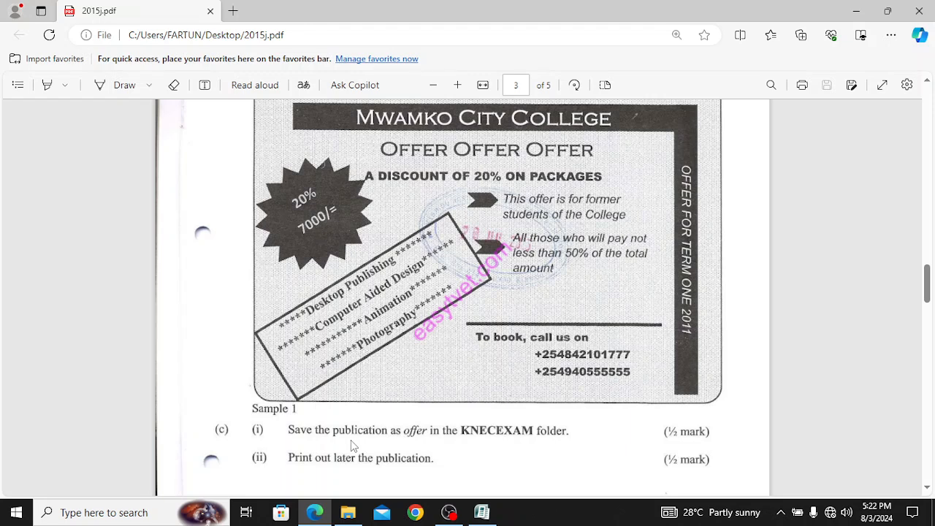
click(483, 514)
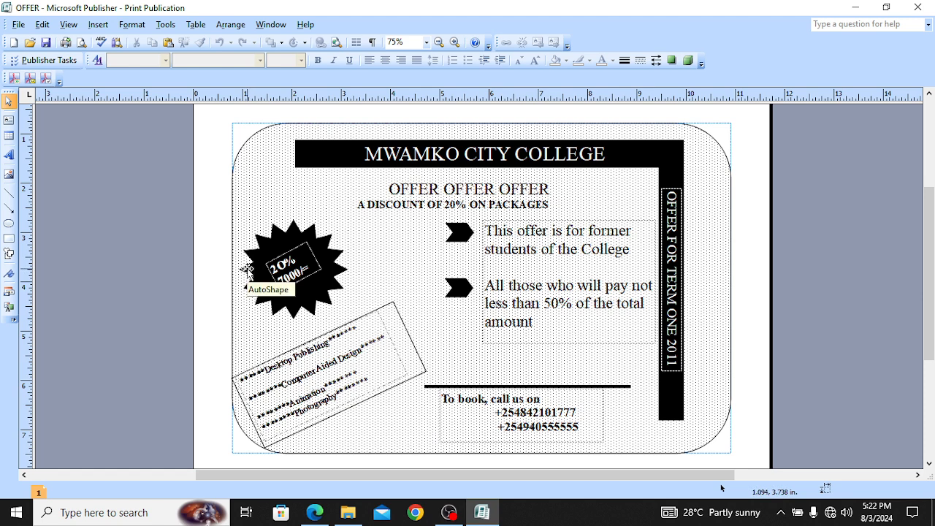
Step: Open Print Preview and zoom in and back out across the four tiled pages
click(19, 25)
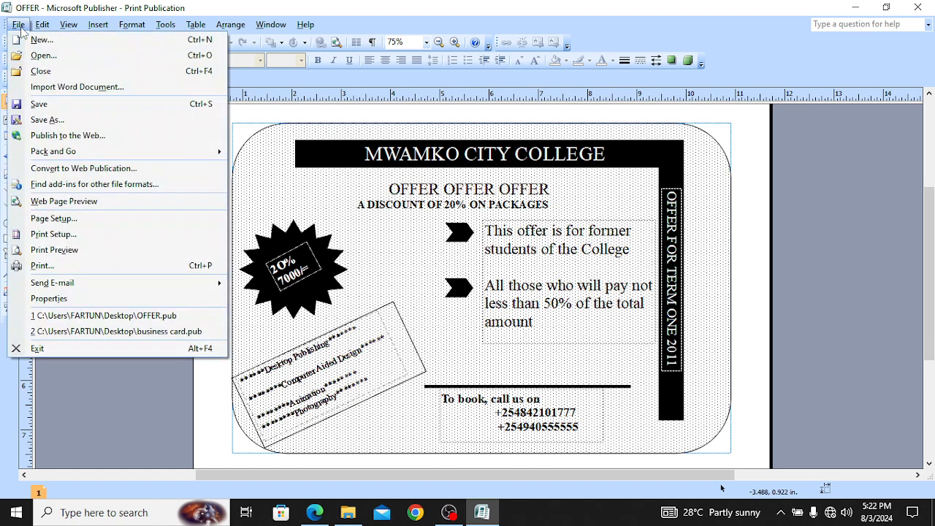
click(81, 251)
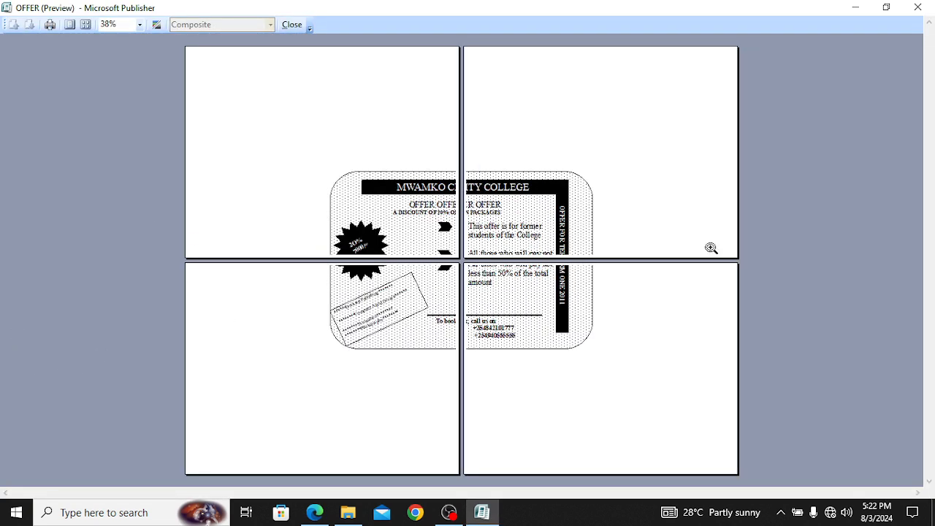
click(577, 188)
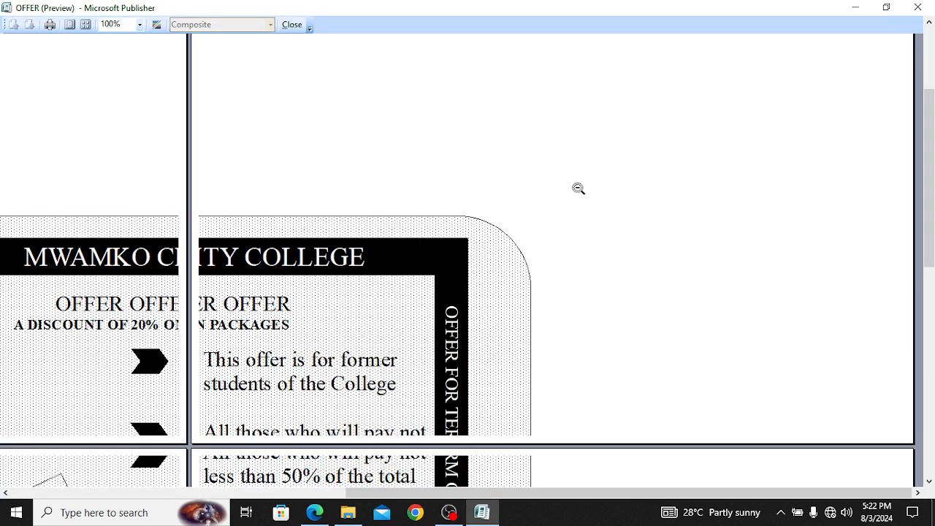
click(384, 172)
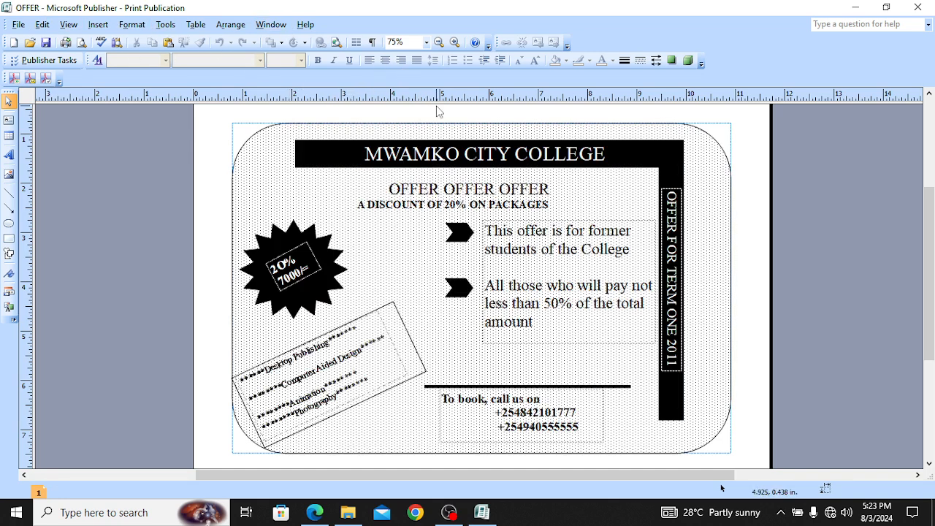
Step: Set the page zoom to 50% and reopen Print Preview
click(427, 44)
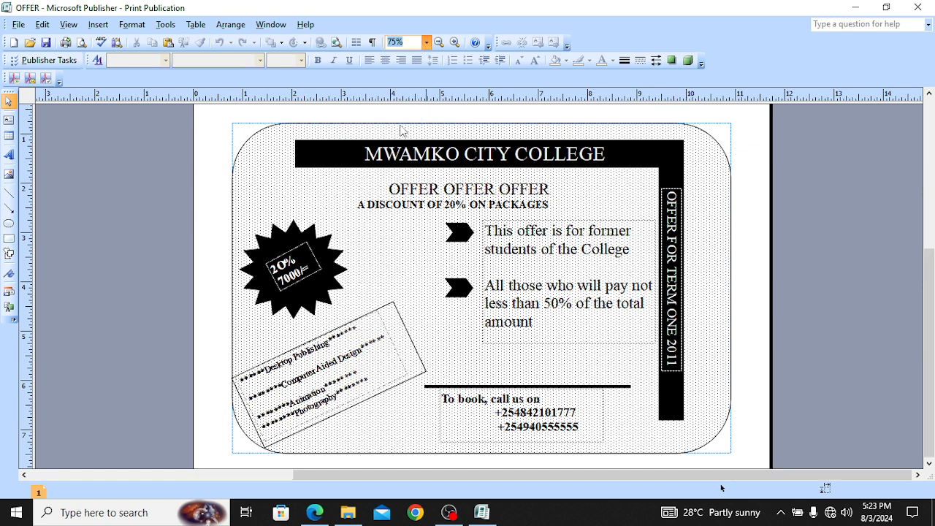
click(400, 129)
click(18, 24)
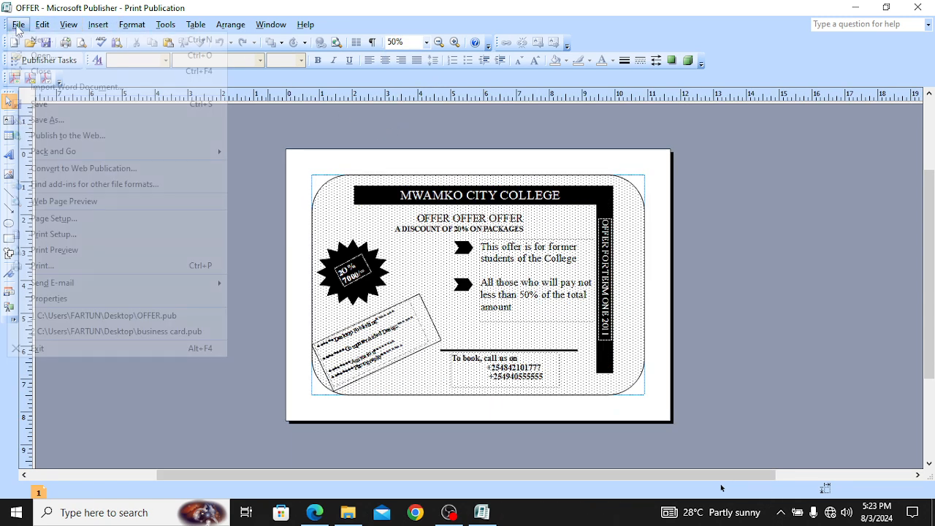
click(94, 250)
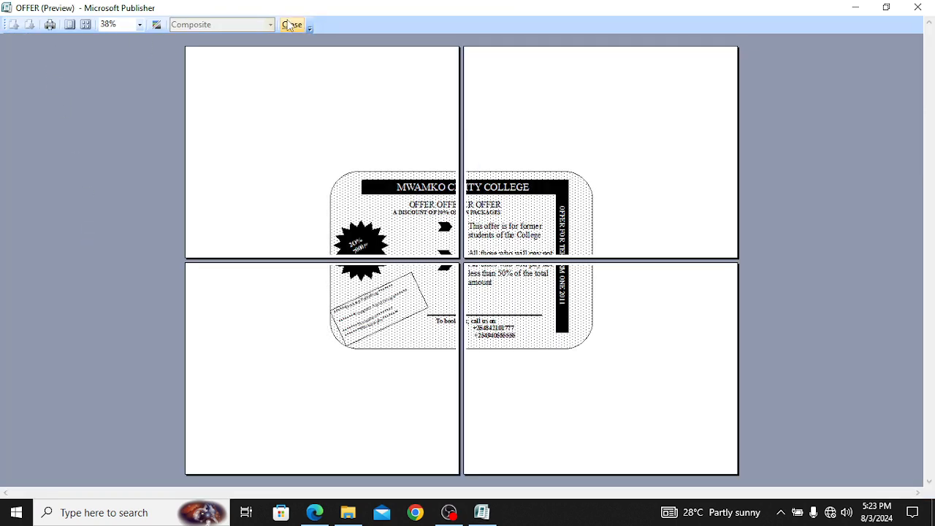